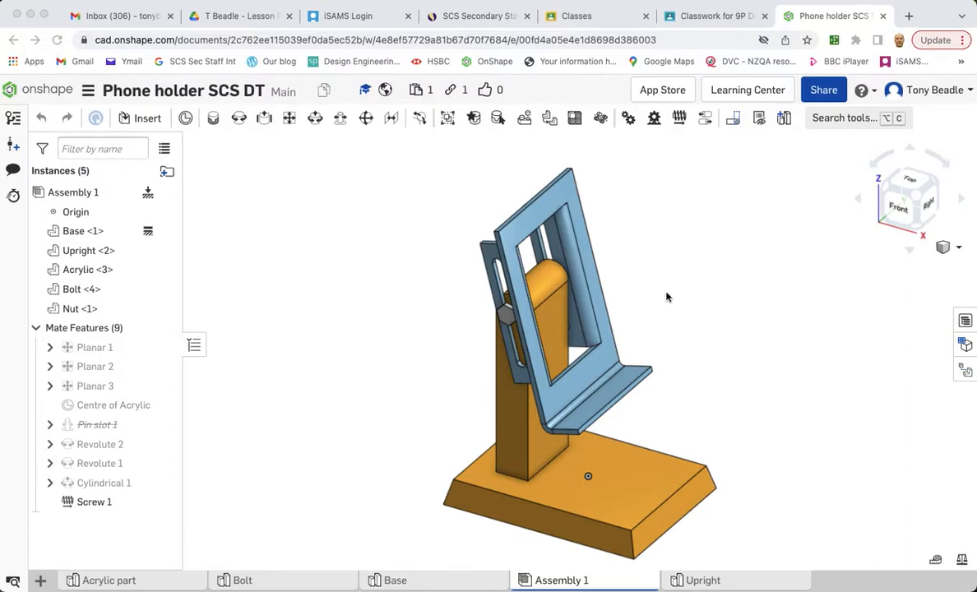
- Open the Phone Holder assembly post in Google Classroom, then return to the Onshape document
click(708, 16)
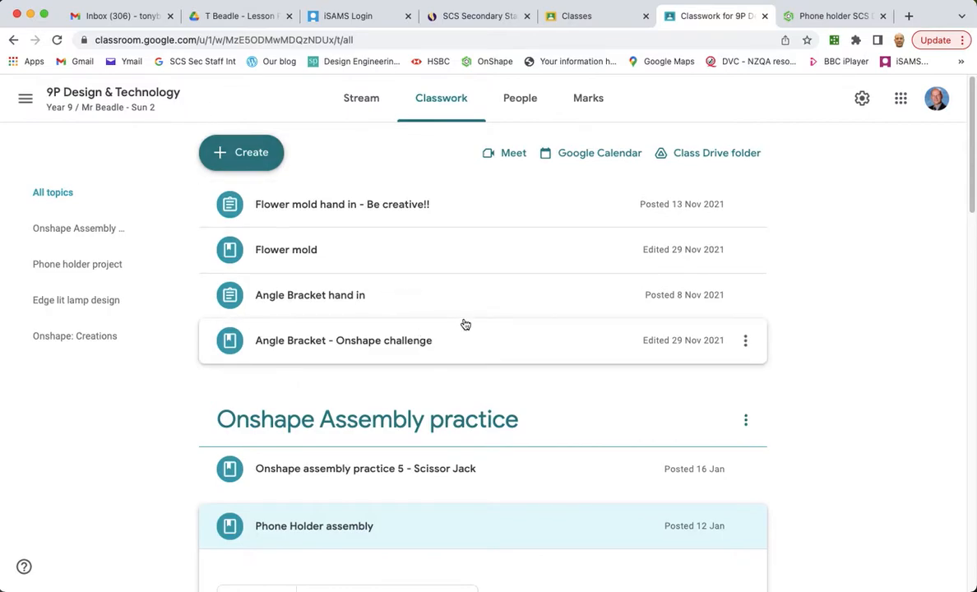
click(418, 510)
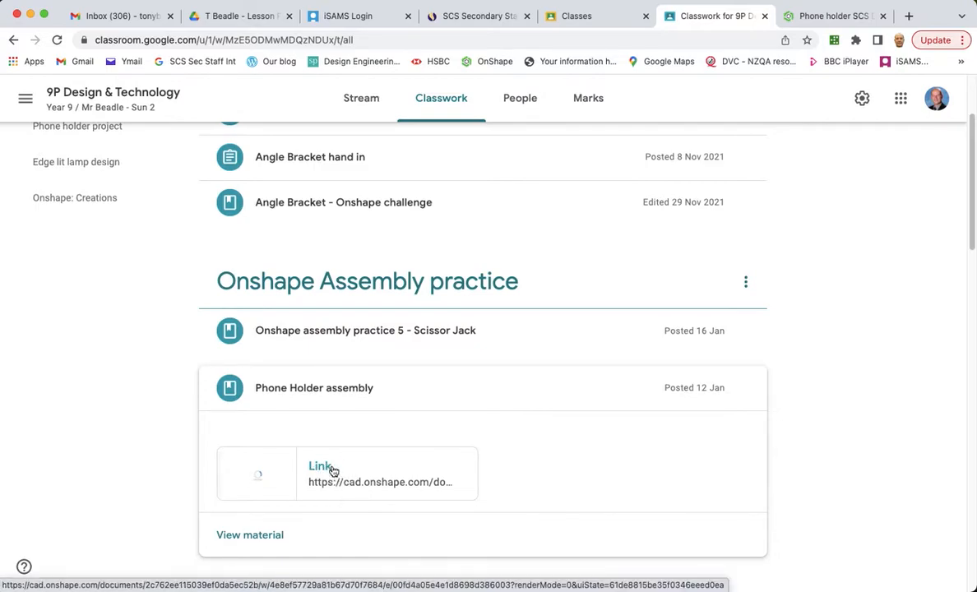
click(808, 23)
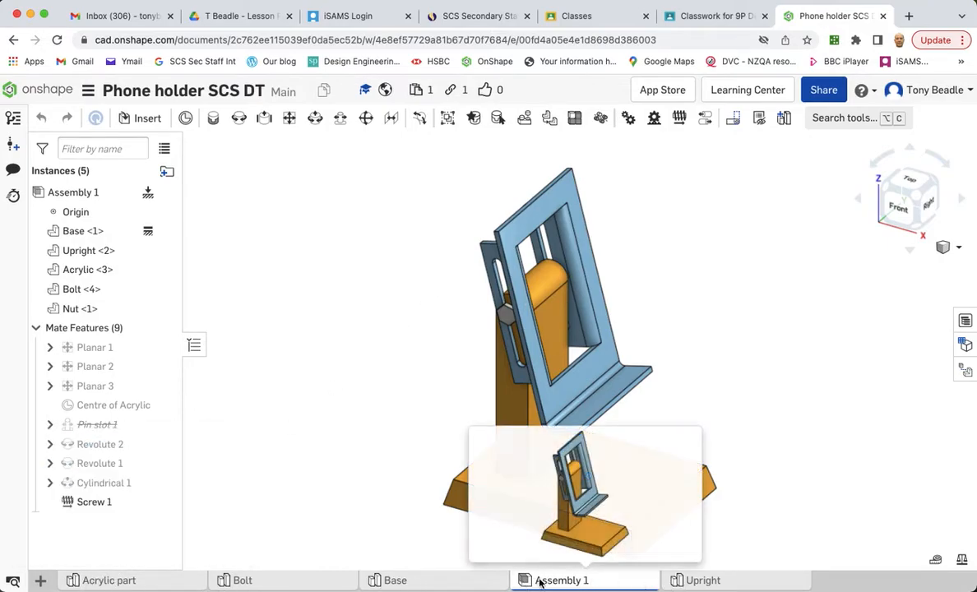
- Review the Base, Upright, Bolt and Acrylic part studios of the phone holder document
mouse_move(543, 584)
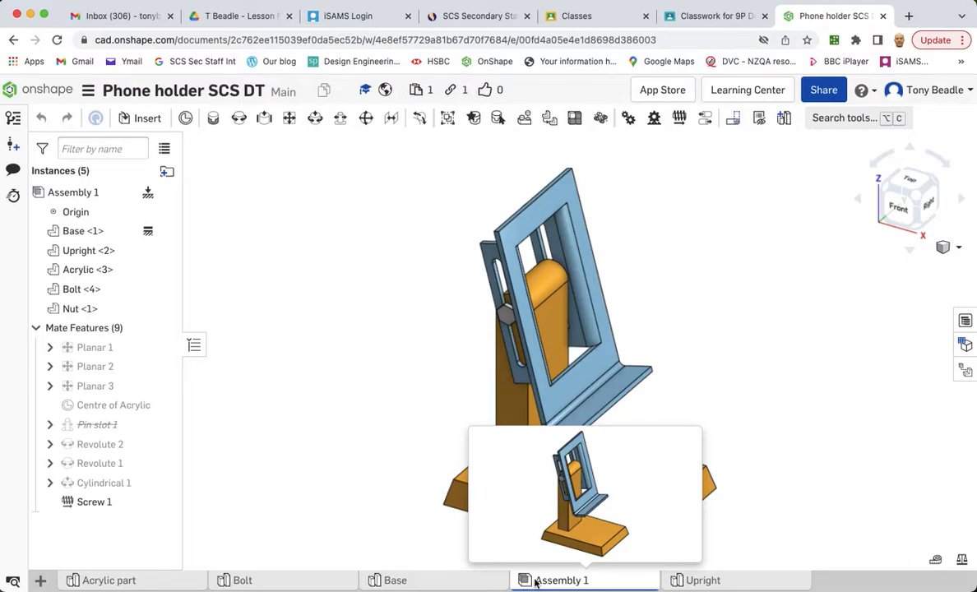
click(40, 581)
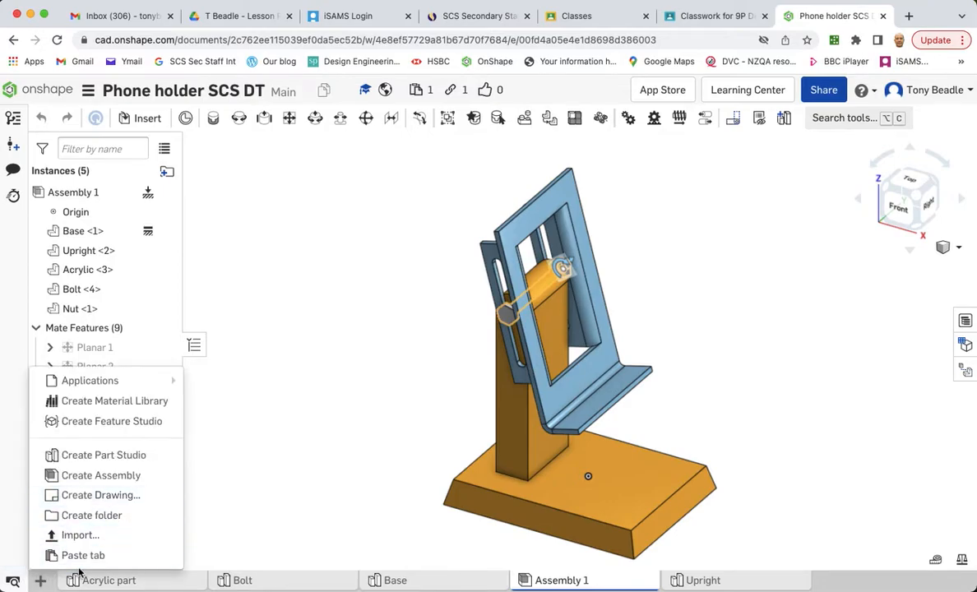
click(393, 581)
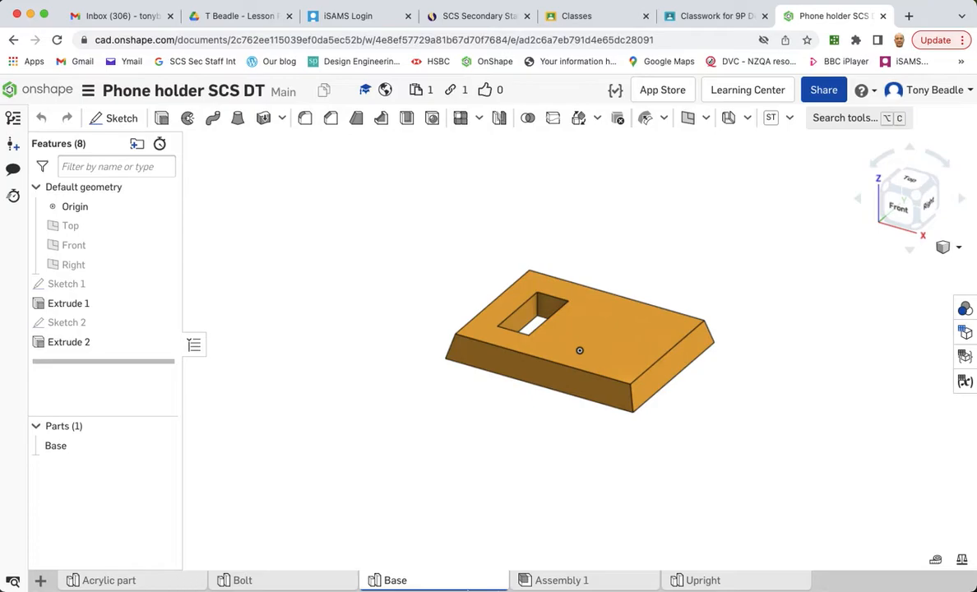
click(699, 581)
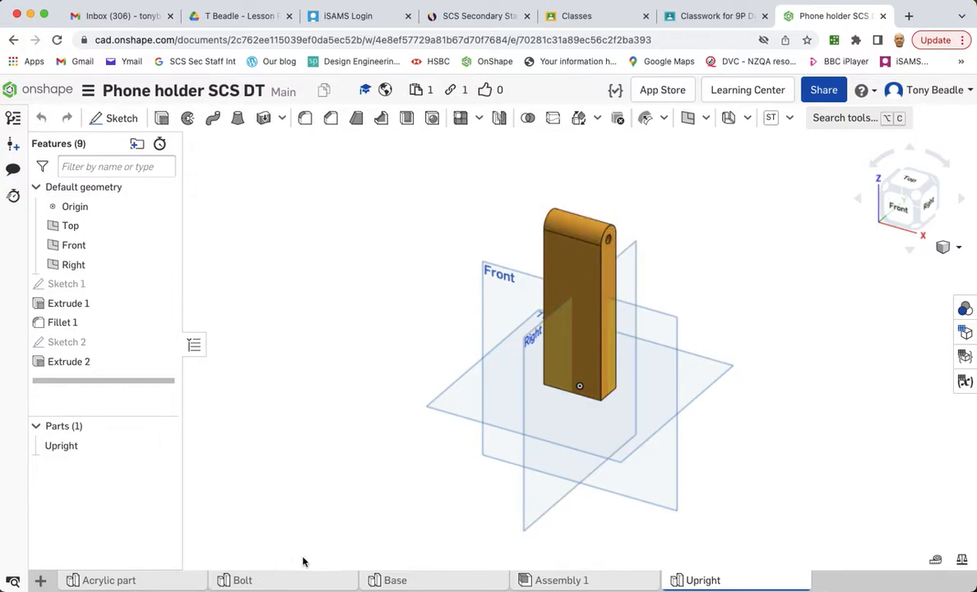
click(293, 580)
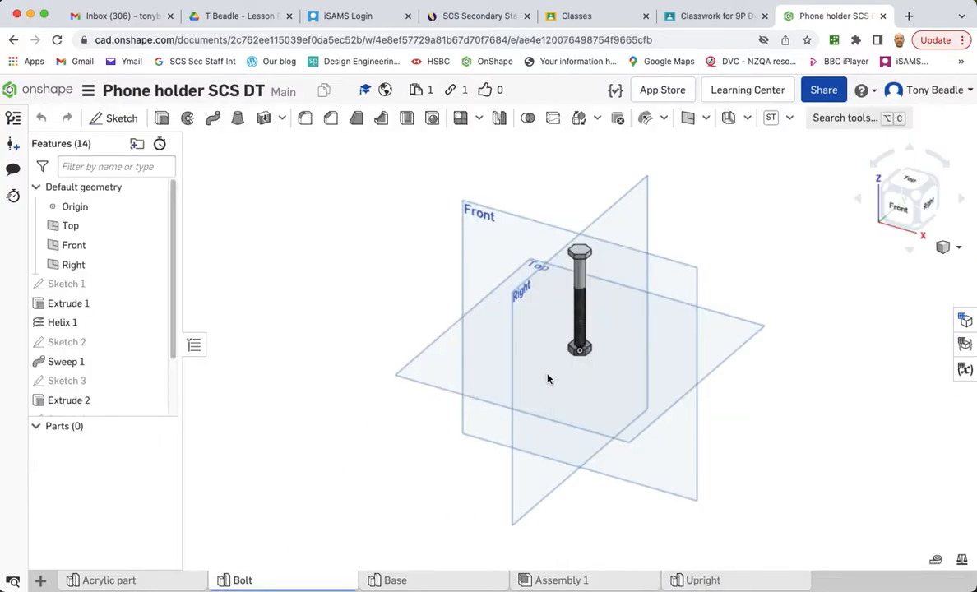
click(152, 580)
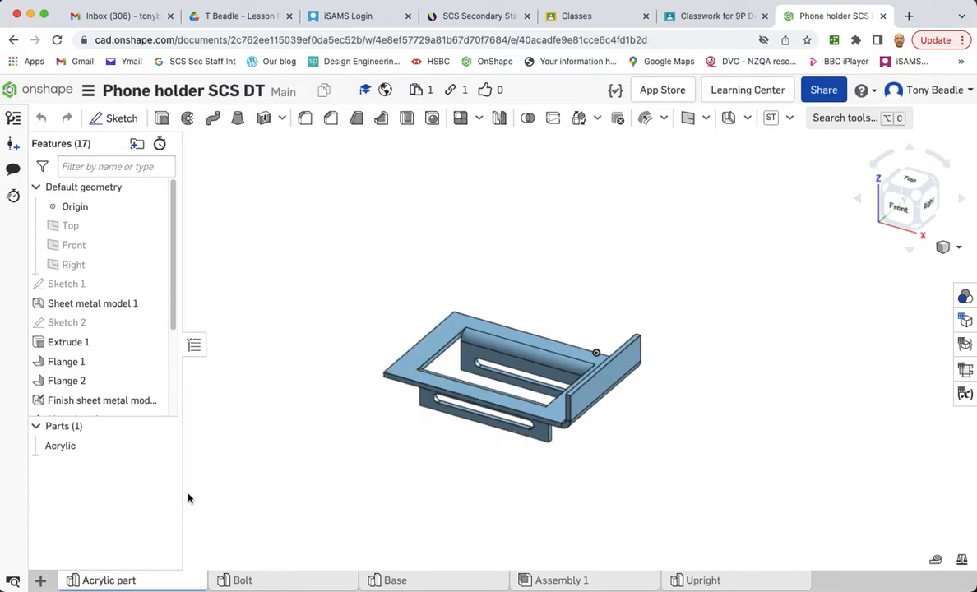
- Create a new assembly and insert the Base part into it
click(40, 580)
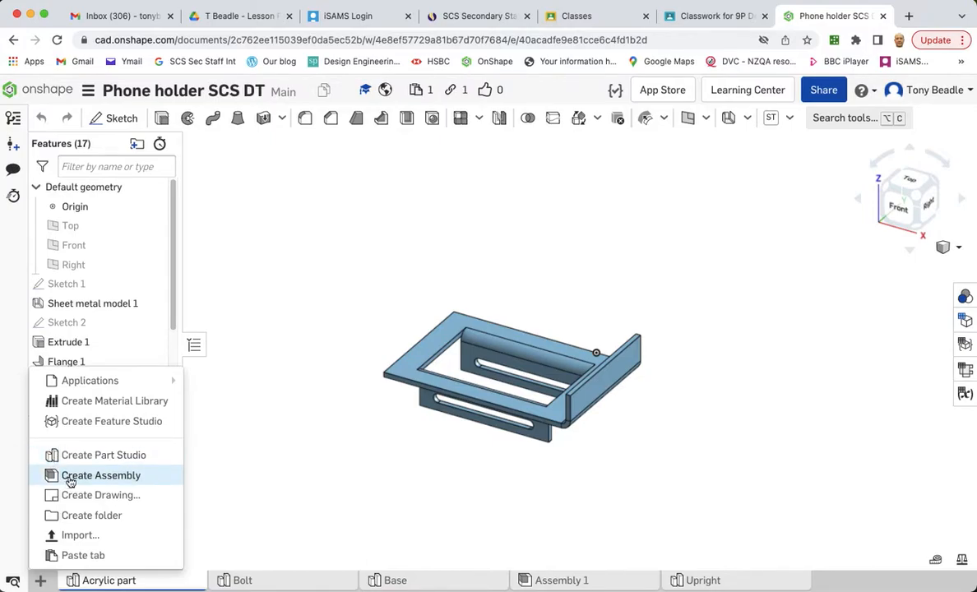
click(203, 459)
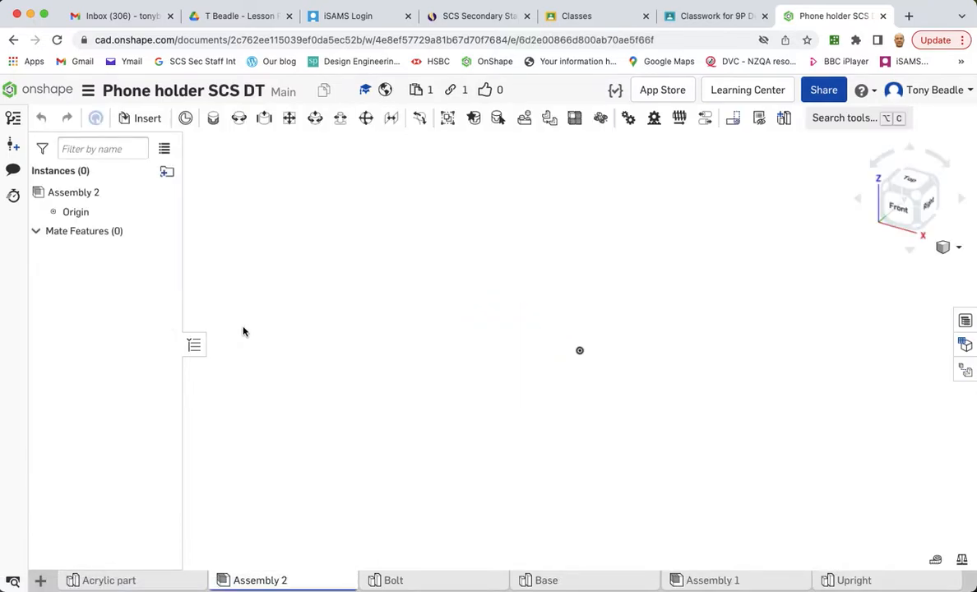
click(151, 120)
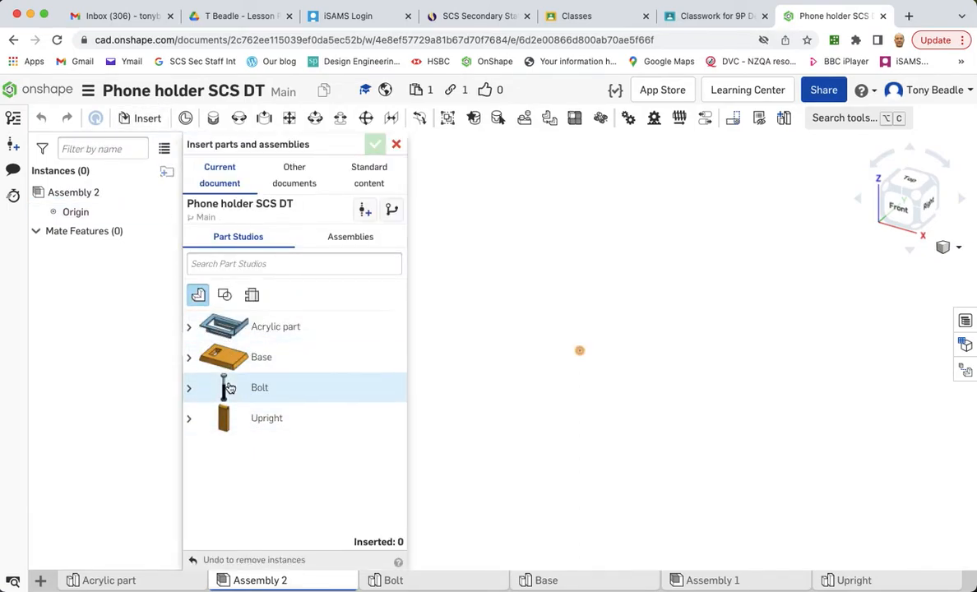
click(219, 349)
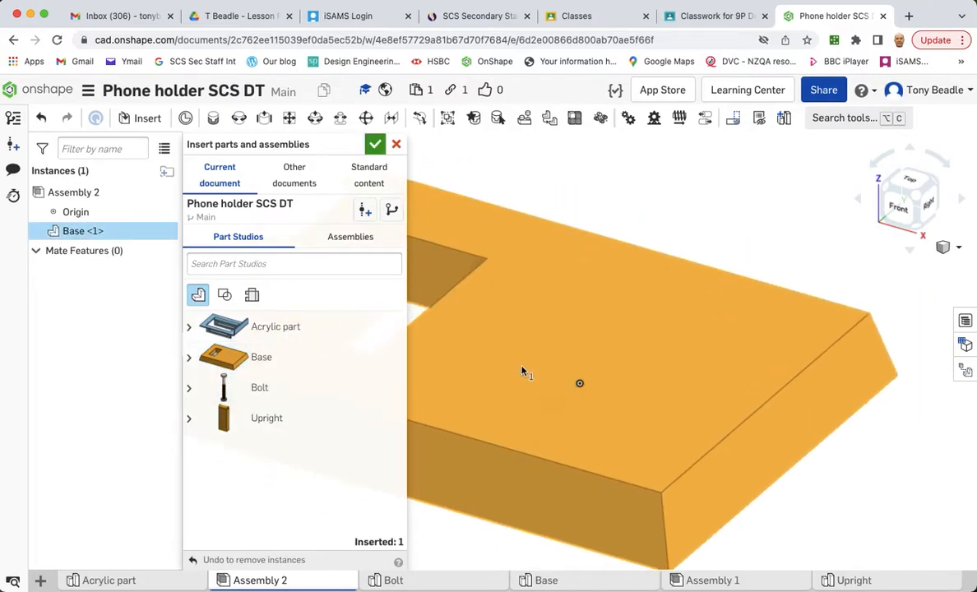
click(543, 390)
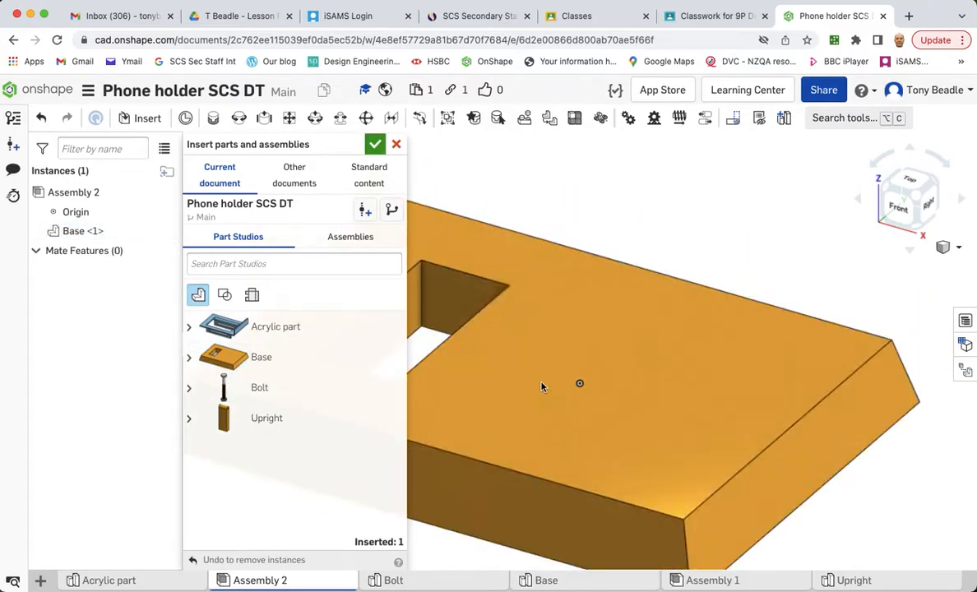
click(380, 146)
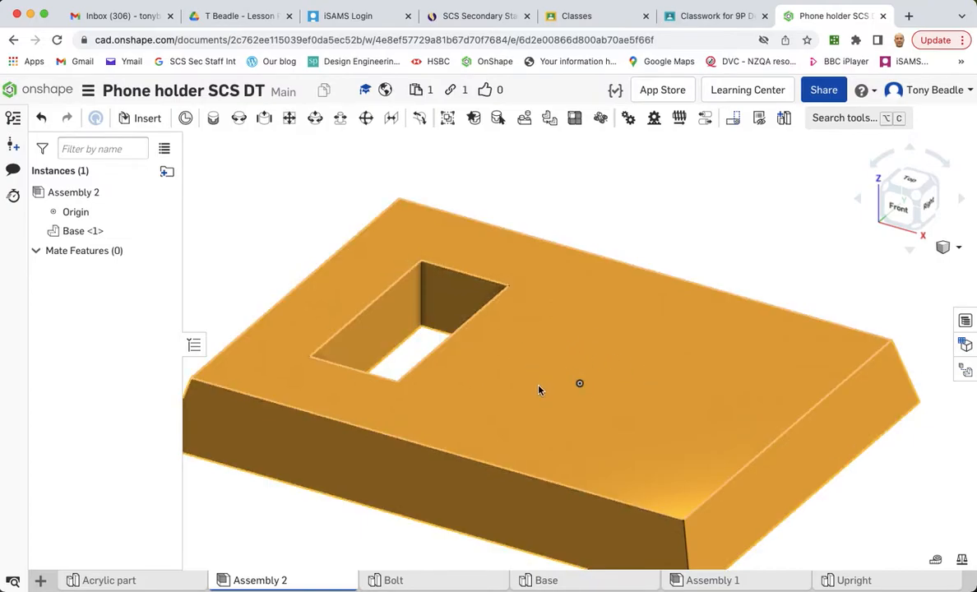
- Fix the Base in place in the assembly
drag(527, 389, 564, 390)
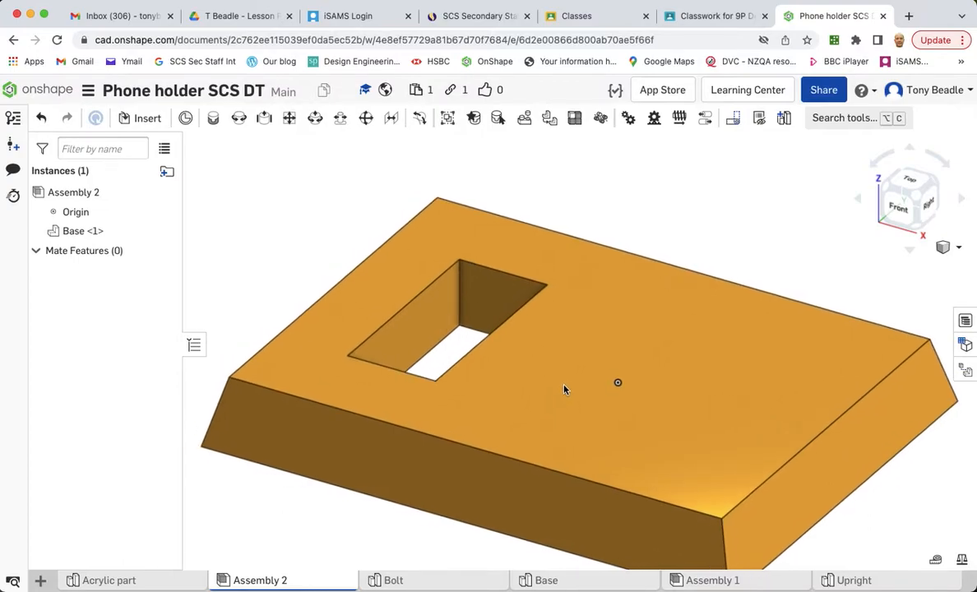
right_click(573, 340)
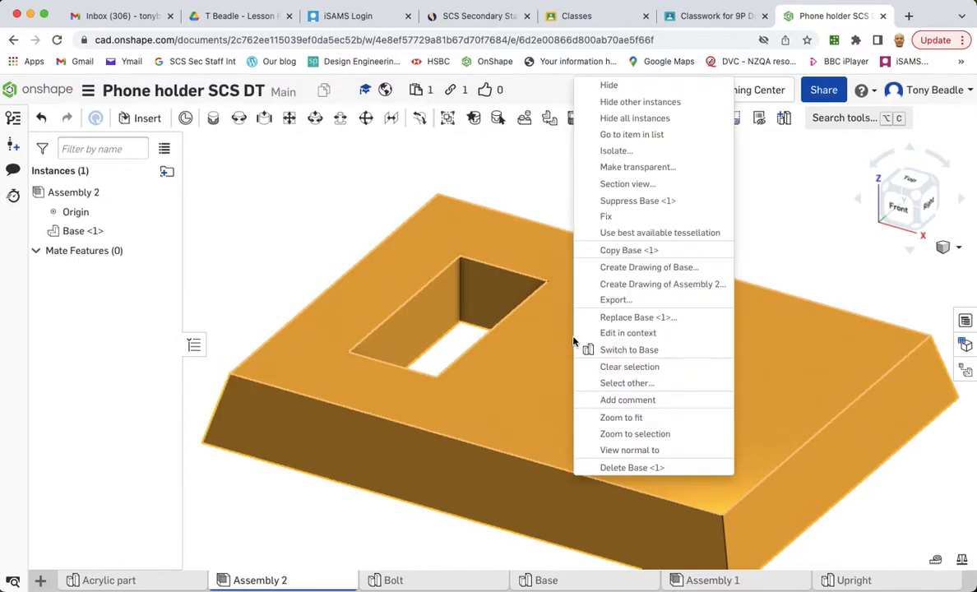
click(607, 219)
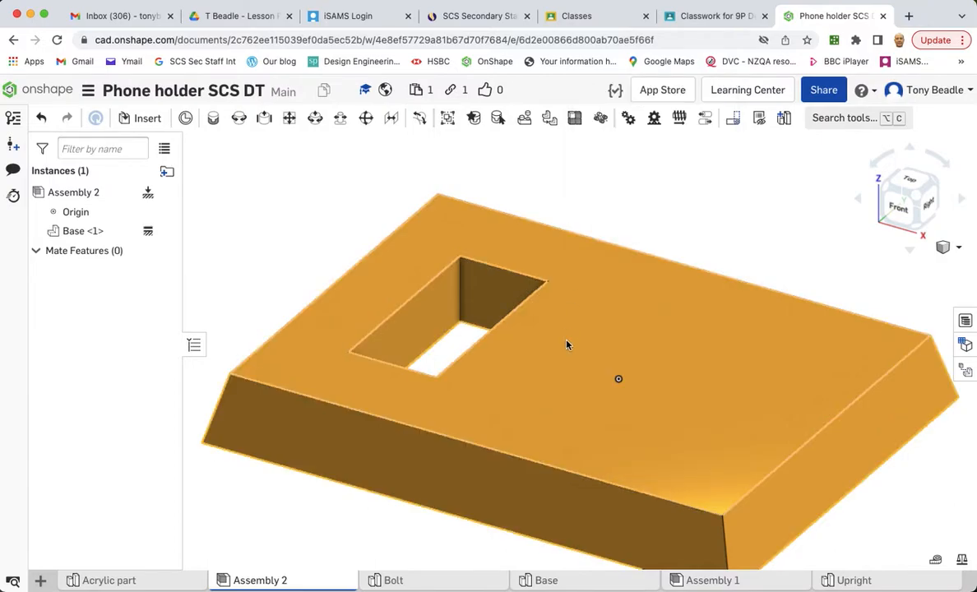
- Insert the Upright part into the assembly next to the Base
click(146, 120)
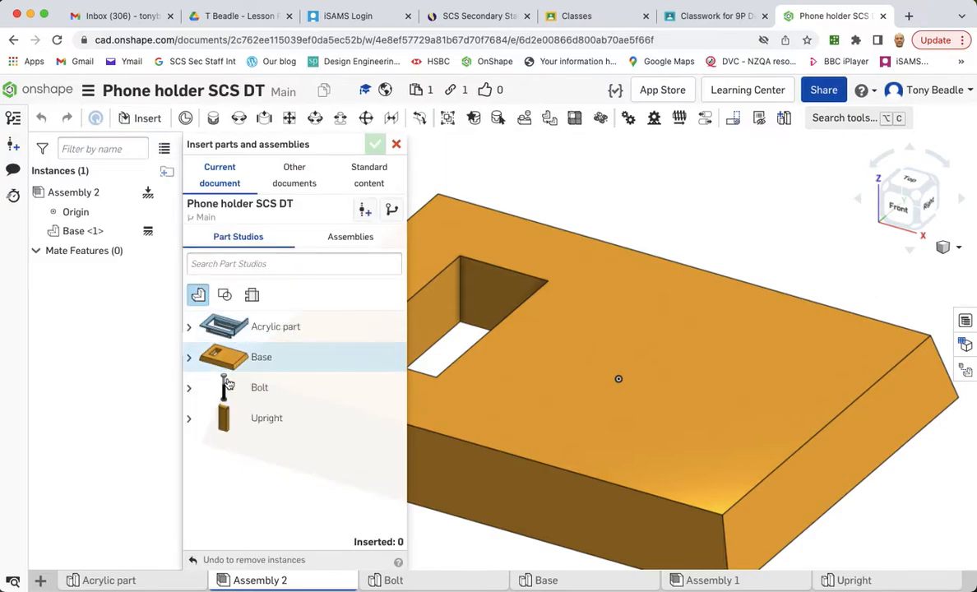
click(236, 421)
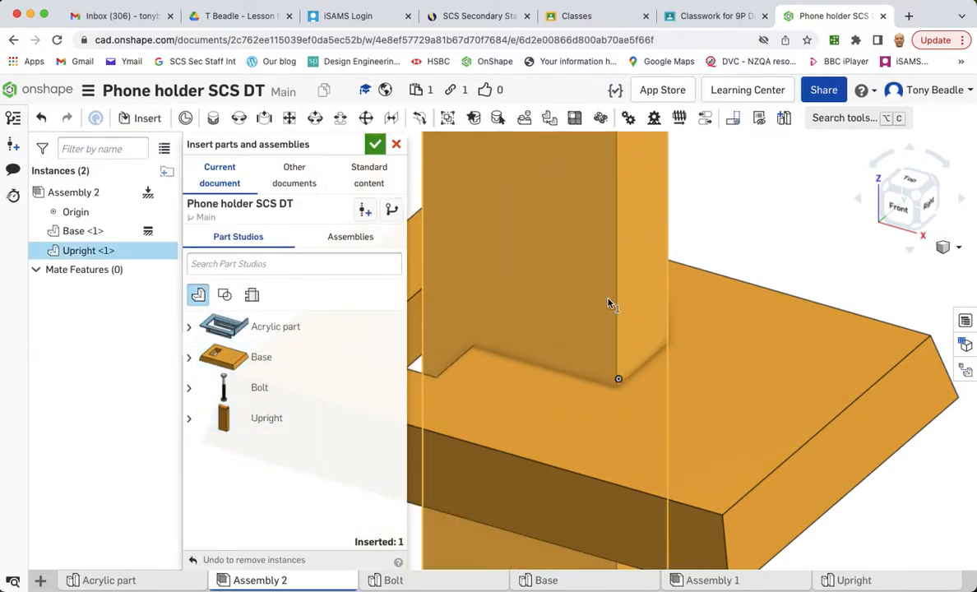
click(626, 275)
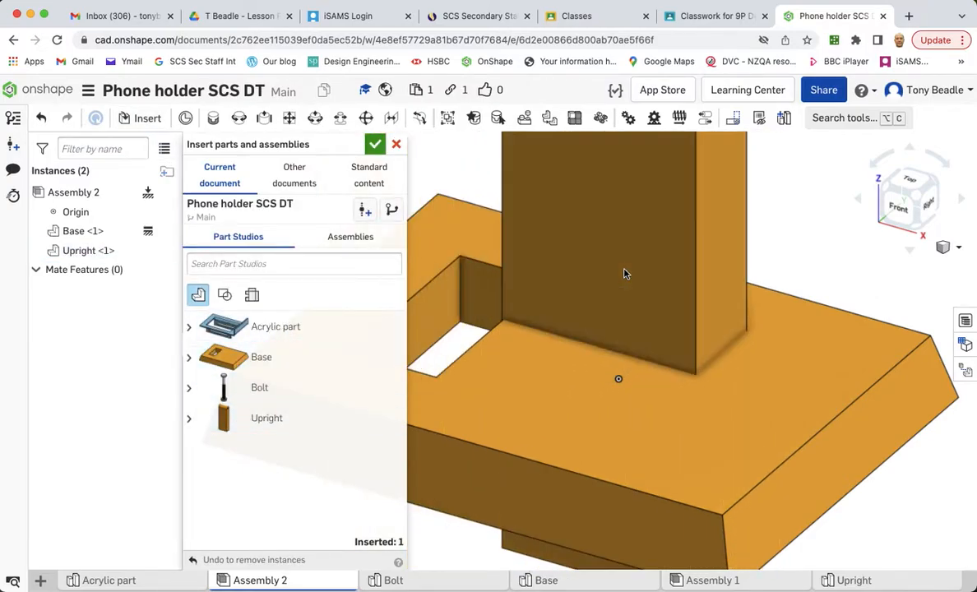
click(374, 144)
- Start a Planar mate between a mate connector on the Upright's face and one on the inner wall of the Base's slot
drag(538, 223, 693, 176)
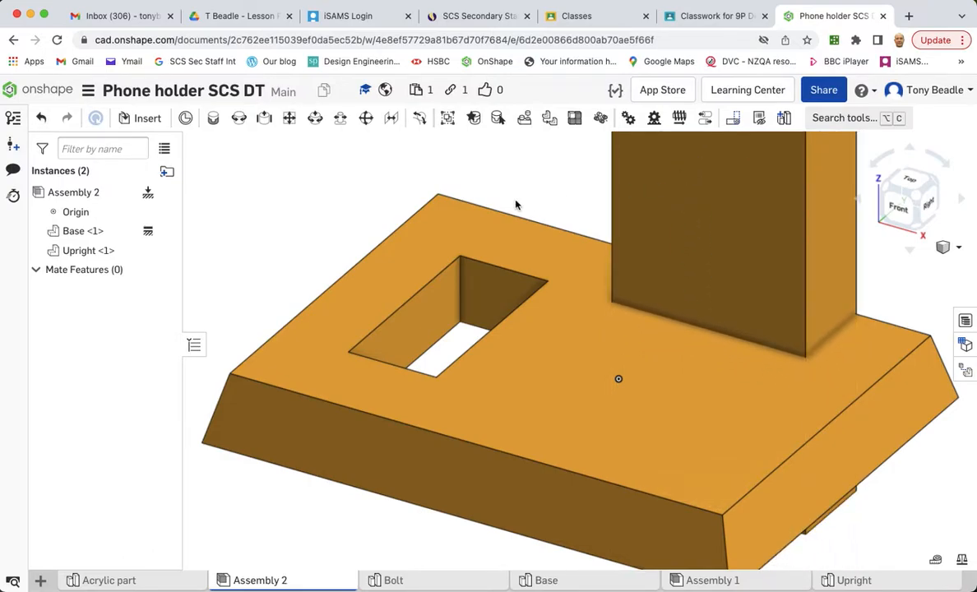
click(290, 117)
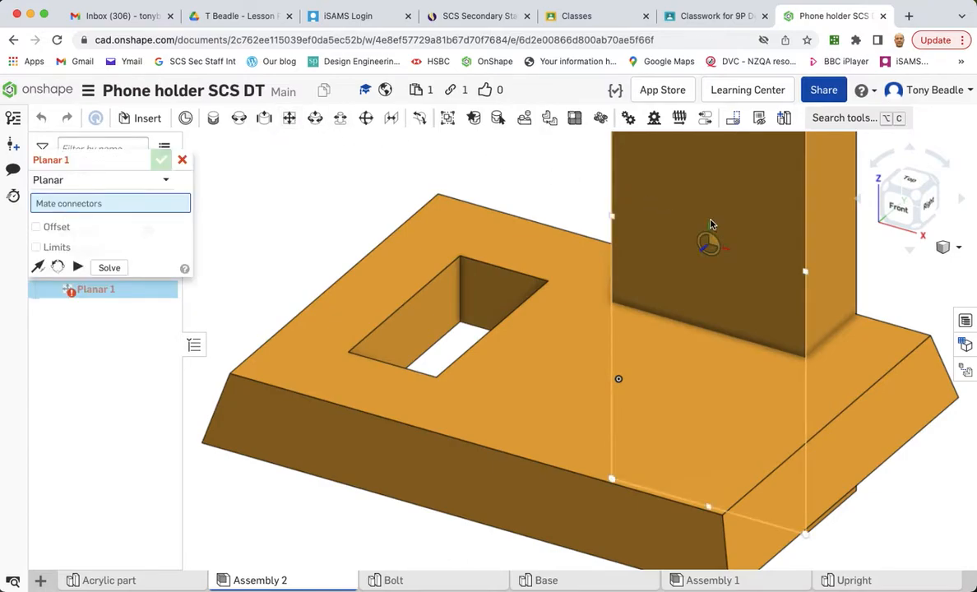
scroll(712, 224, down, 10)
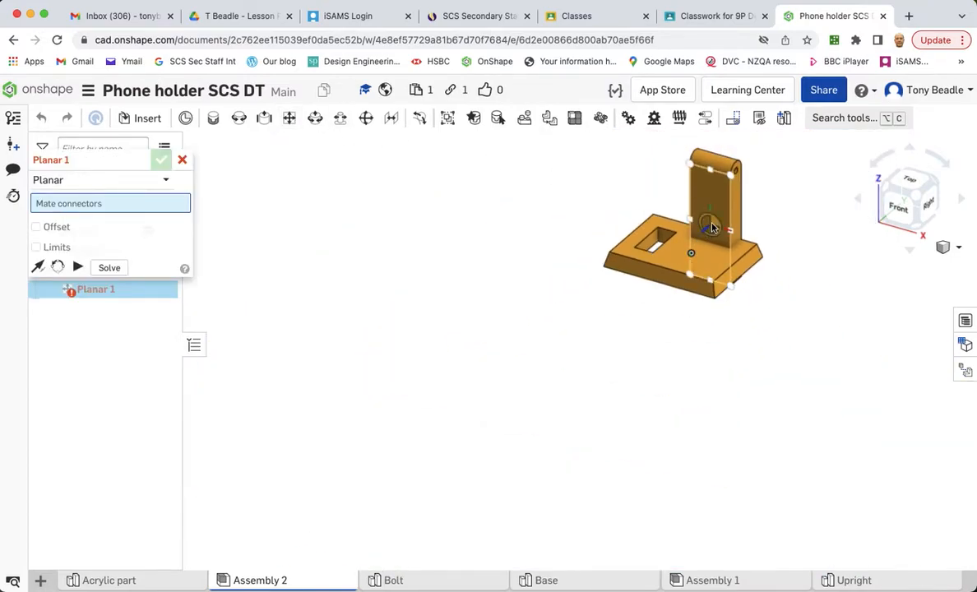
click(712, 229)
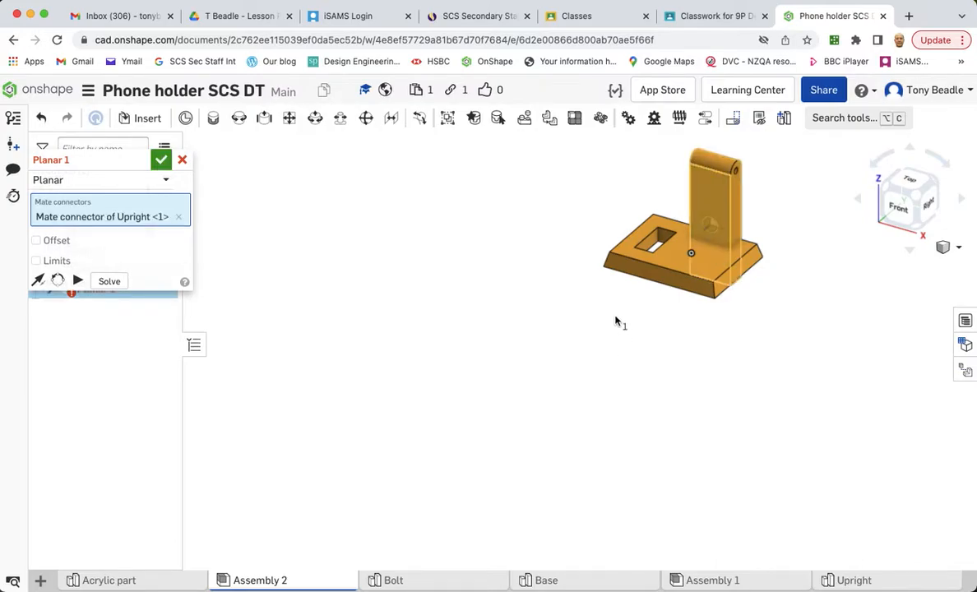
scroll(617, 322, up, 5)
scroll(623, 319, down, 8)
scroll(629, 319, up, 5)
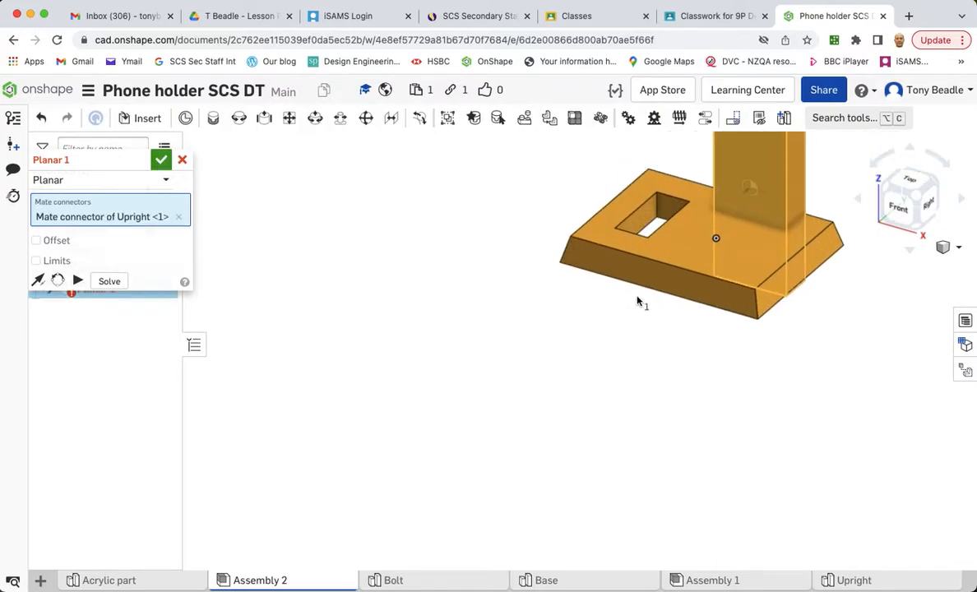
scroll(641, 288, up, 1)
middle_drag(673, 240, 536, 346)
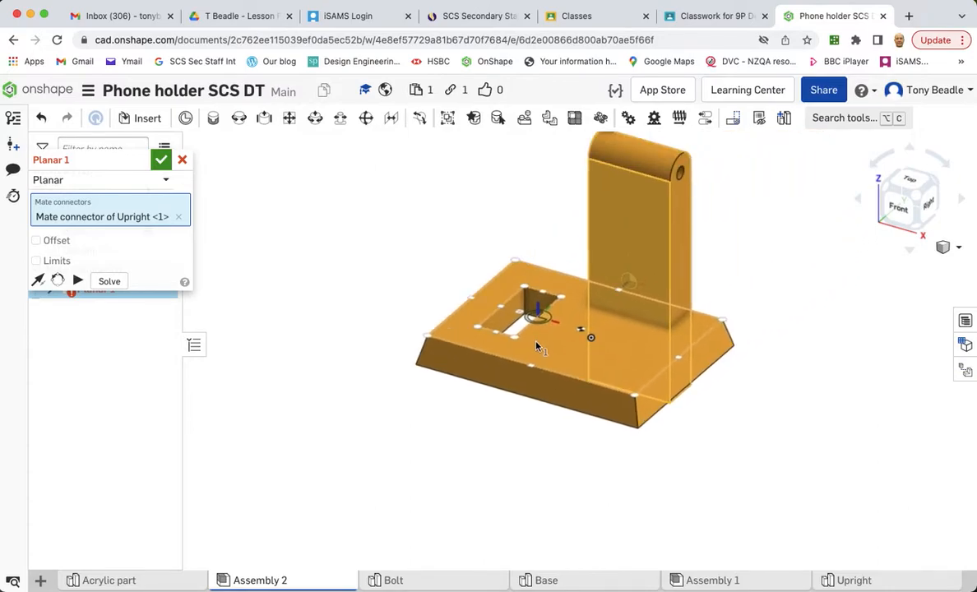
scroll(536, 346, up, 6)
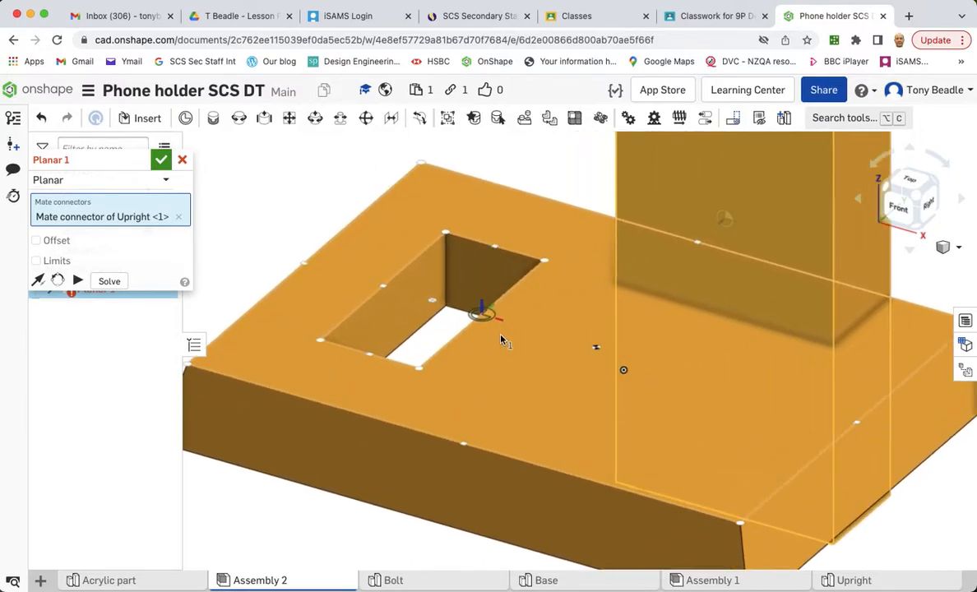
scroll(501, 339, up, 1)
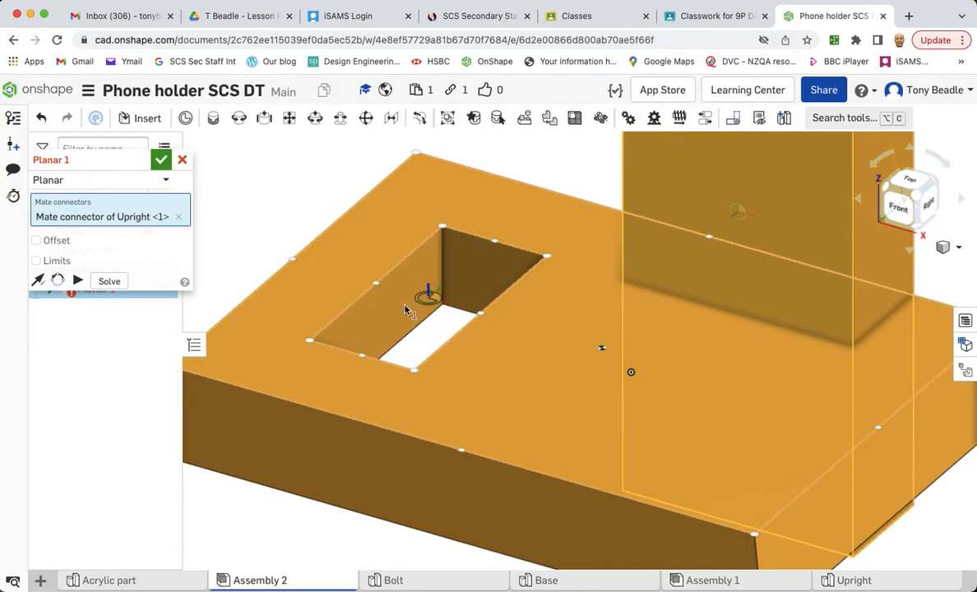
scroll(404, 310, up, 5)
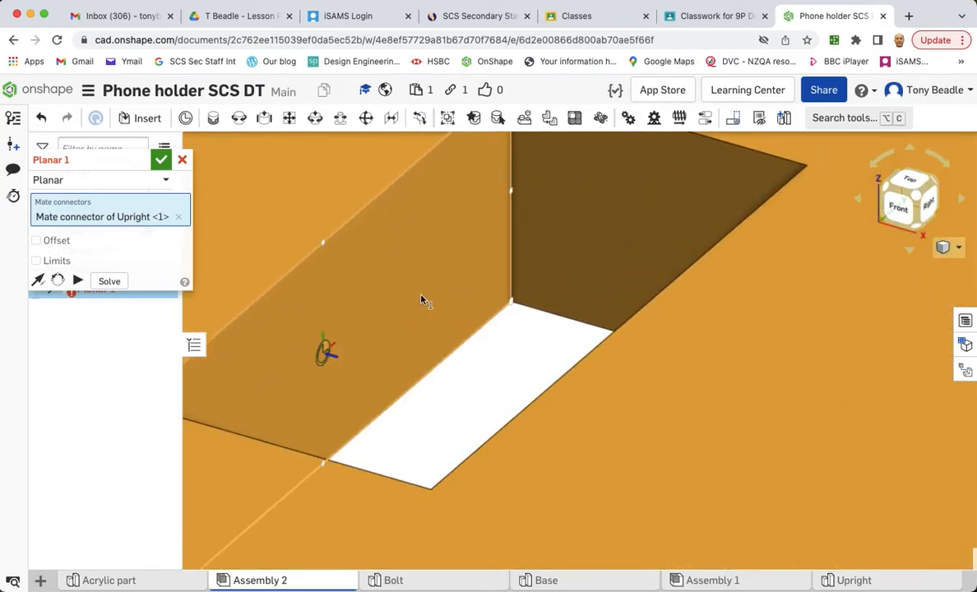
click(325, 351)
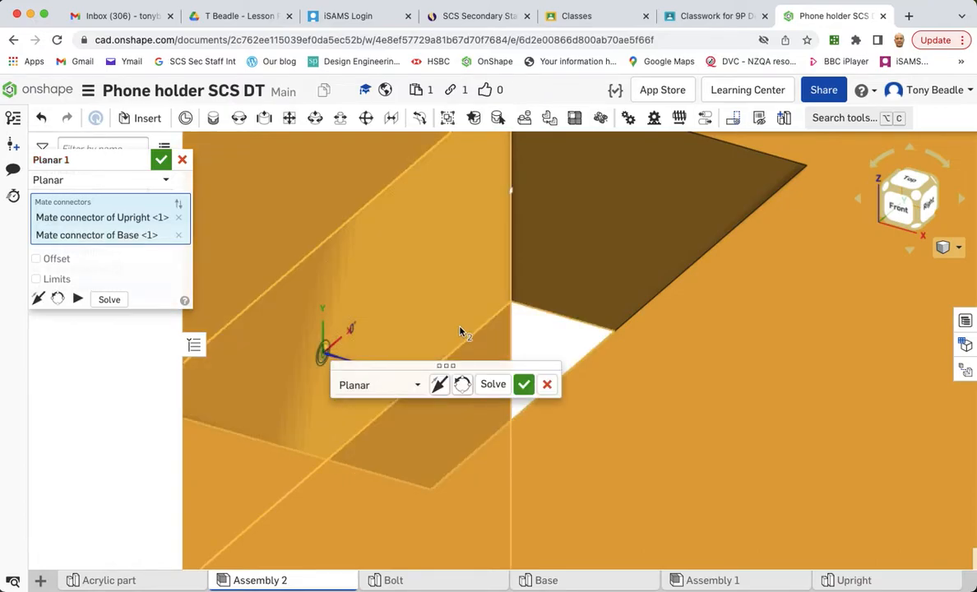
- Flip and reorient the Planar mate's axes so the Upright stands upright through the Base's slot, then commit the mate
scroll(458, 331, down, 10)
scroll(458, 332, up, 3)
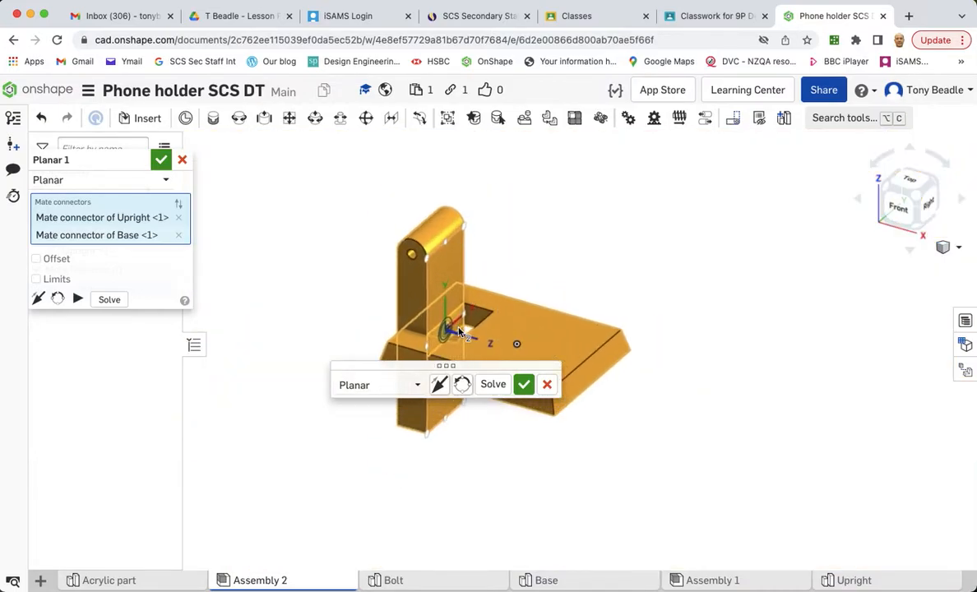
click(461, 385)
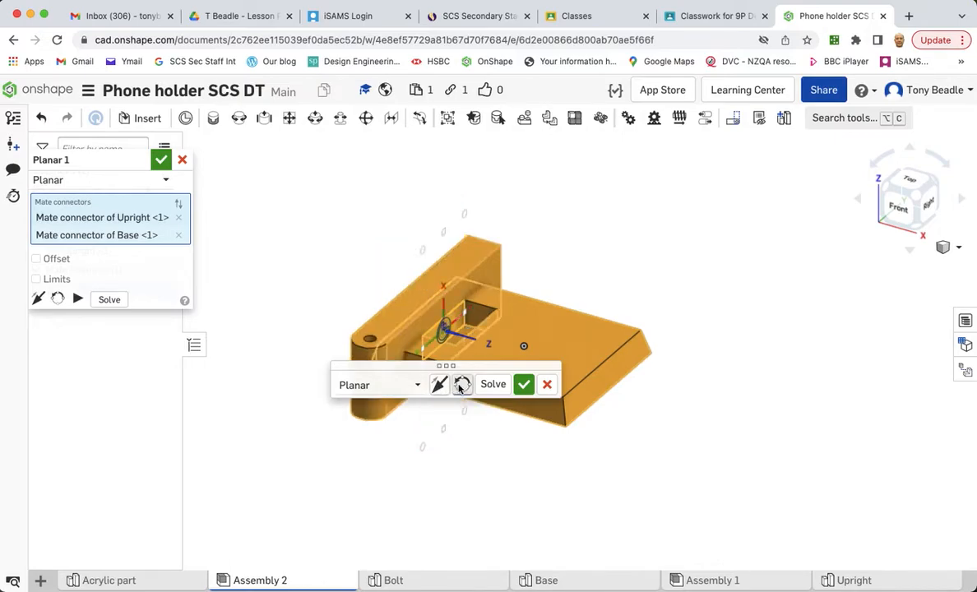
click(461, 384)
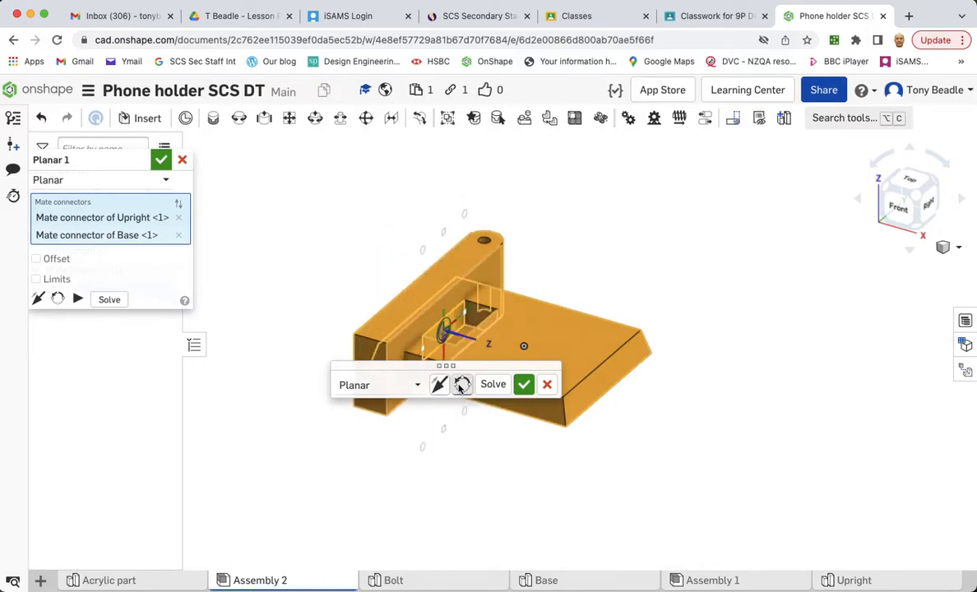
click(439, 386)
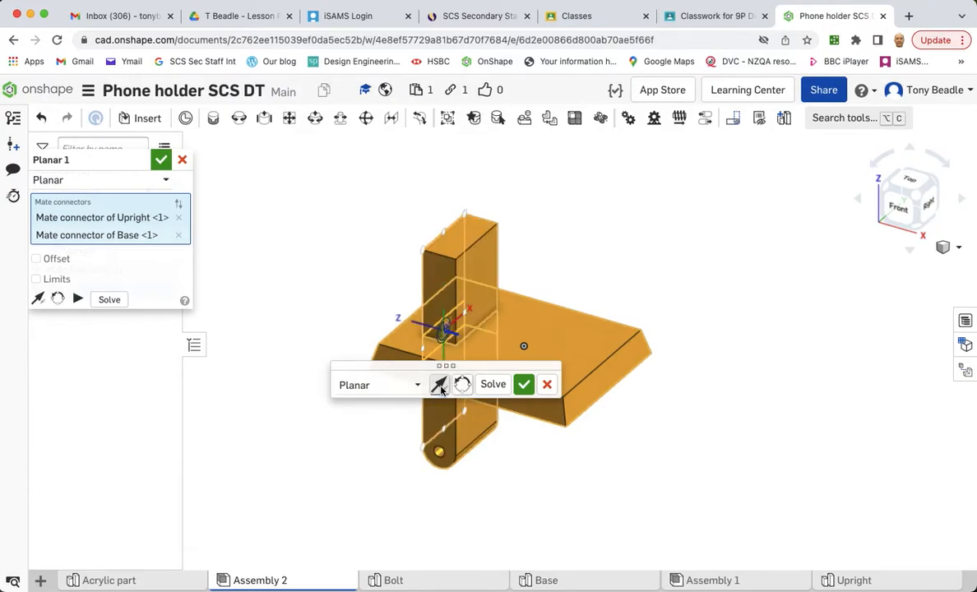
click(460, 386)
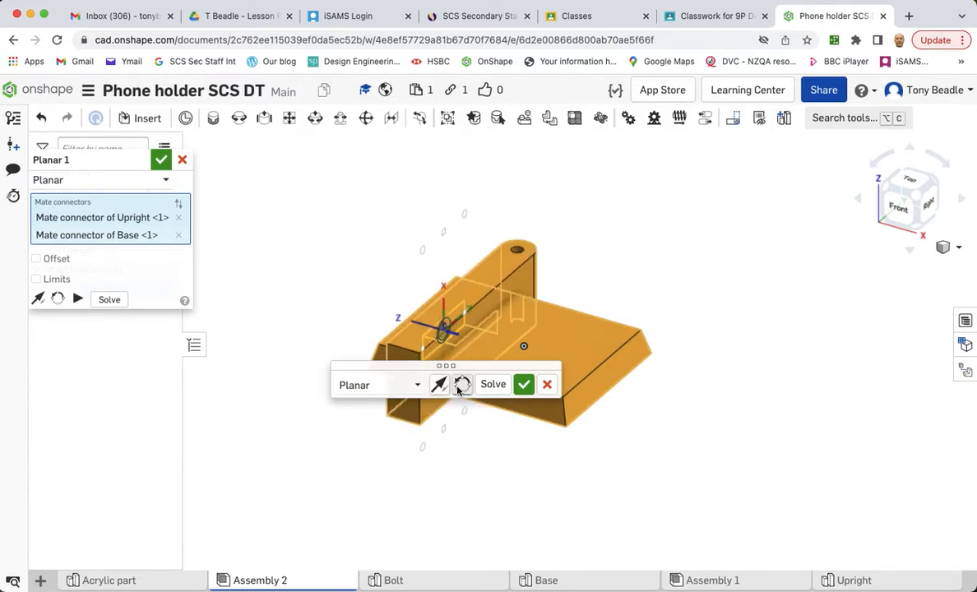
click(460, 385)
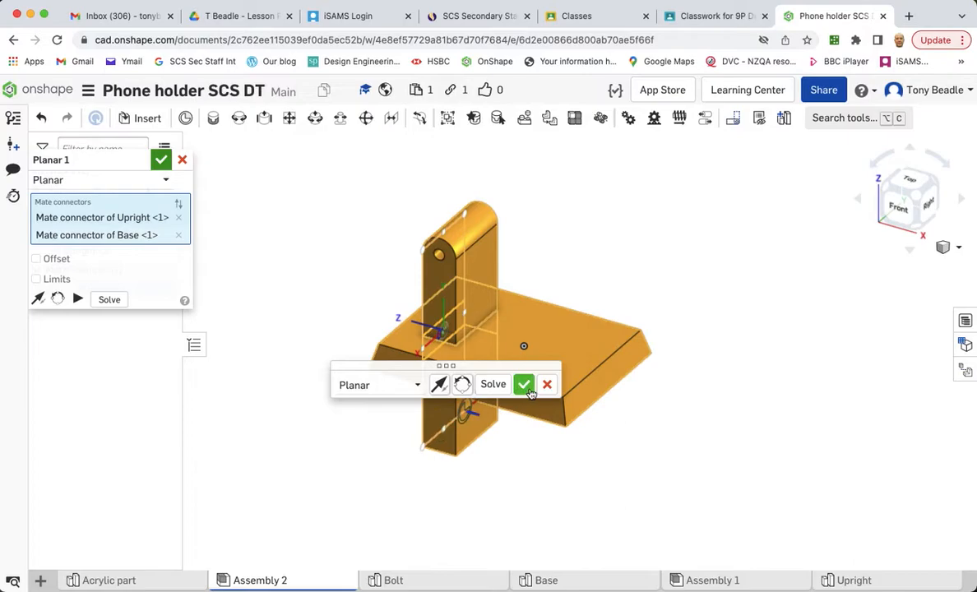
click(524, 384)
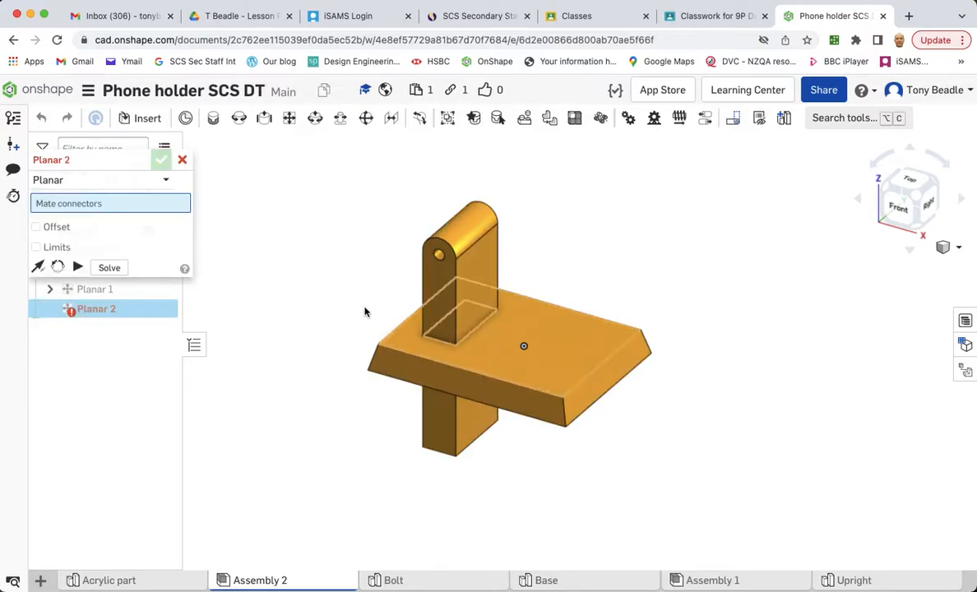
click(183, 161)
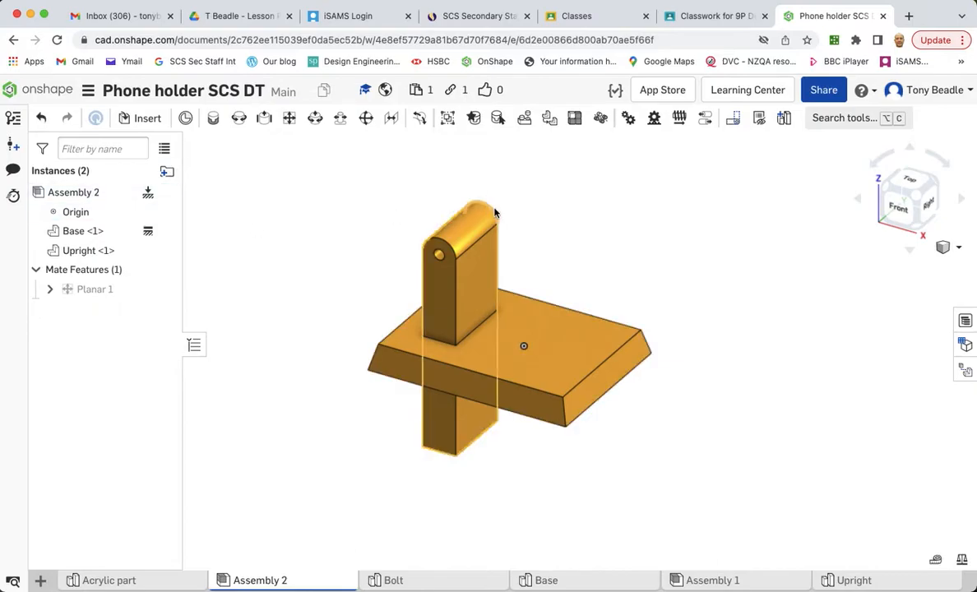
- Add a second Planar mate between a side face of the Upright and the adjacent wall of the Base's slot
click(908, 178)
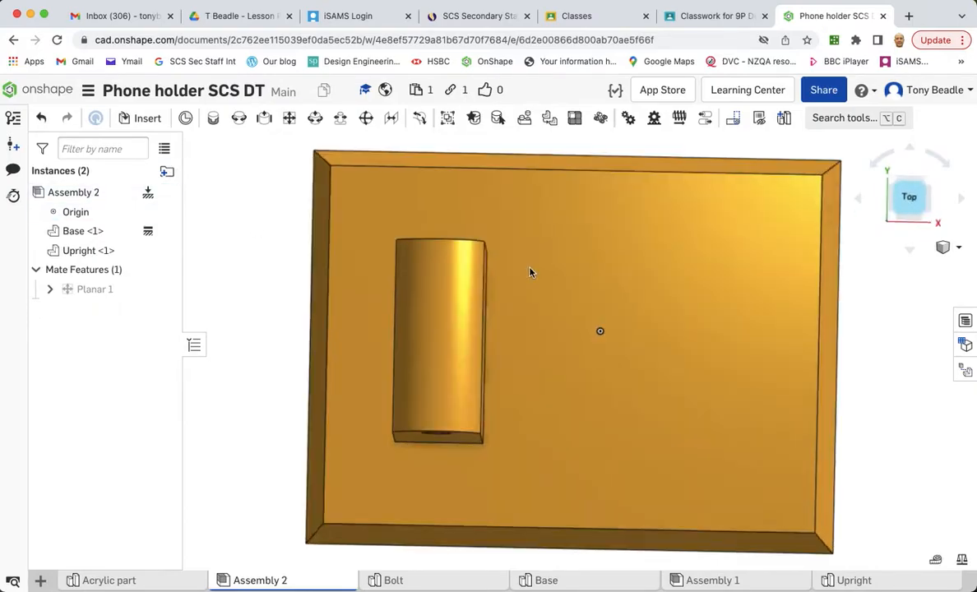
drag(454, 332, 469, 394)
right_drag(592, 400, 683, 380)
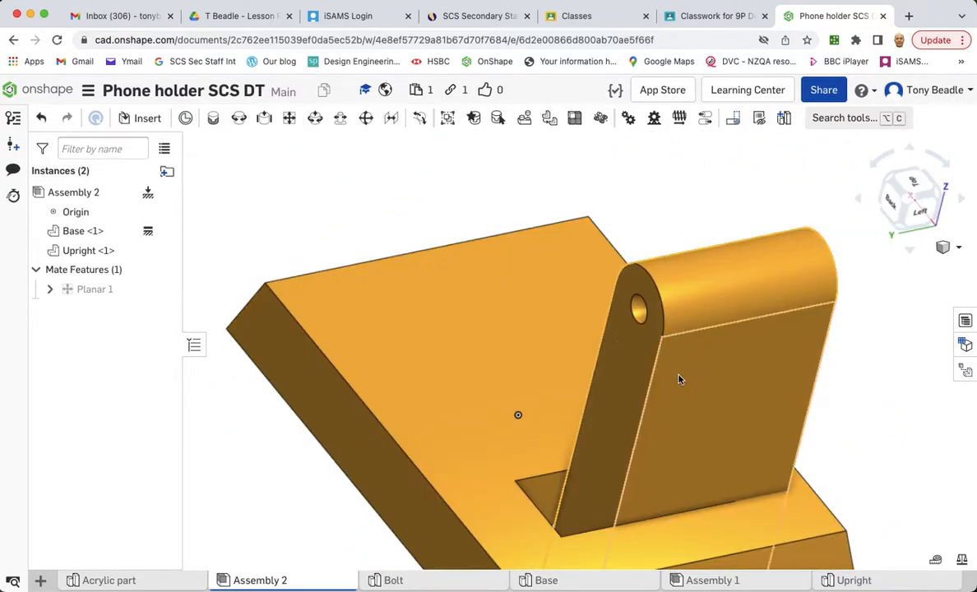
click(289, 119)
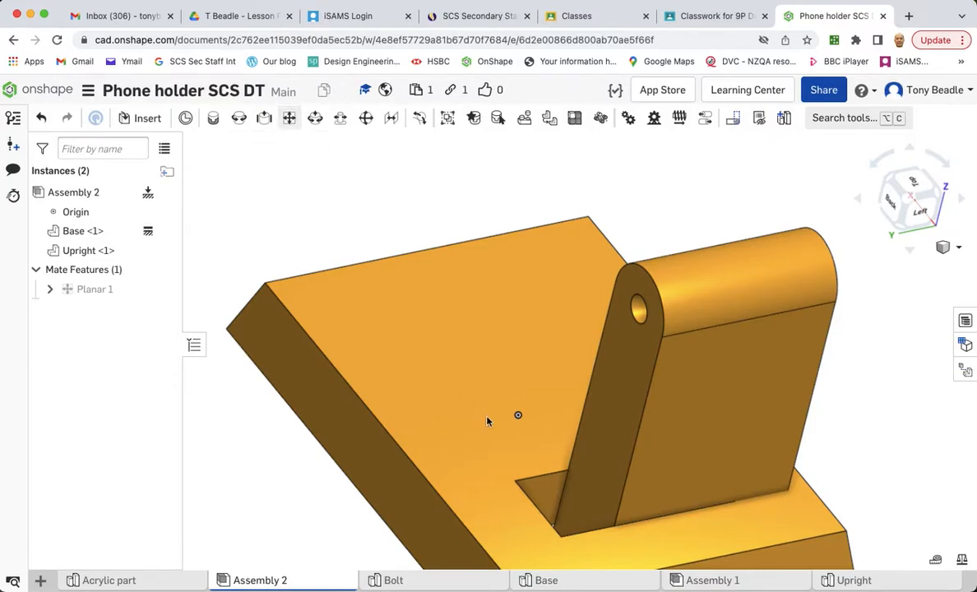
scroll(601, 443, up, 10)
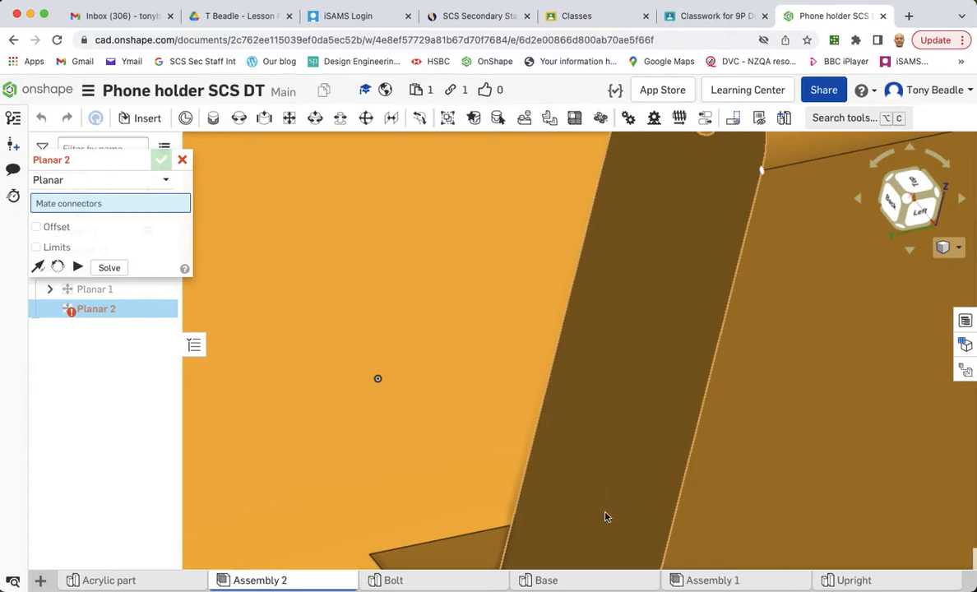
scroll(605, 412, down, 4)
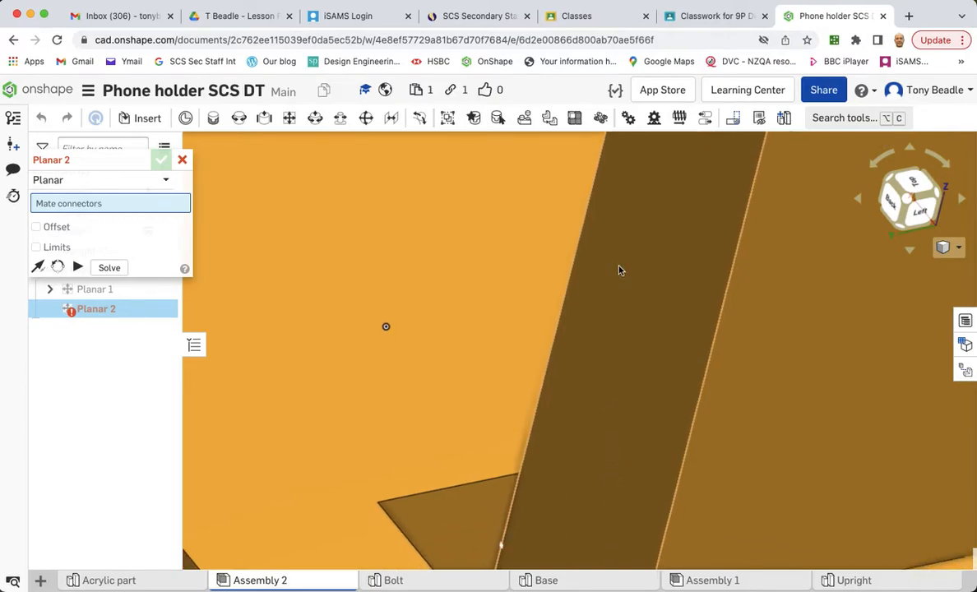
click(589, 480)
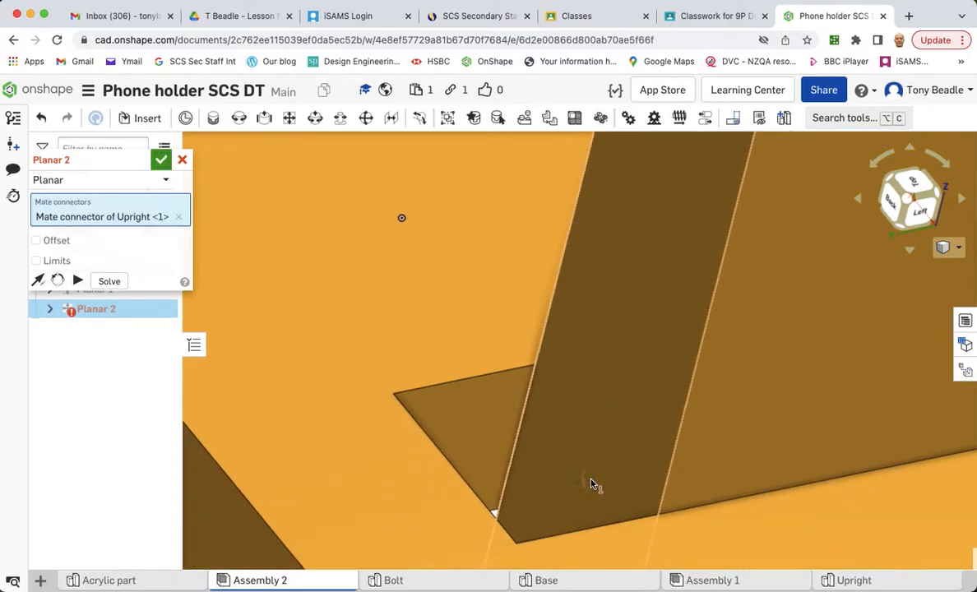
right_drag(730, 429, 691, 436)
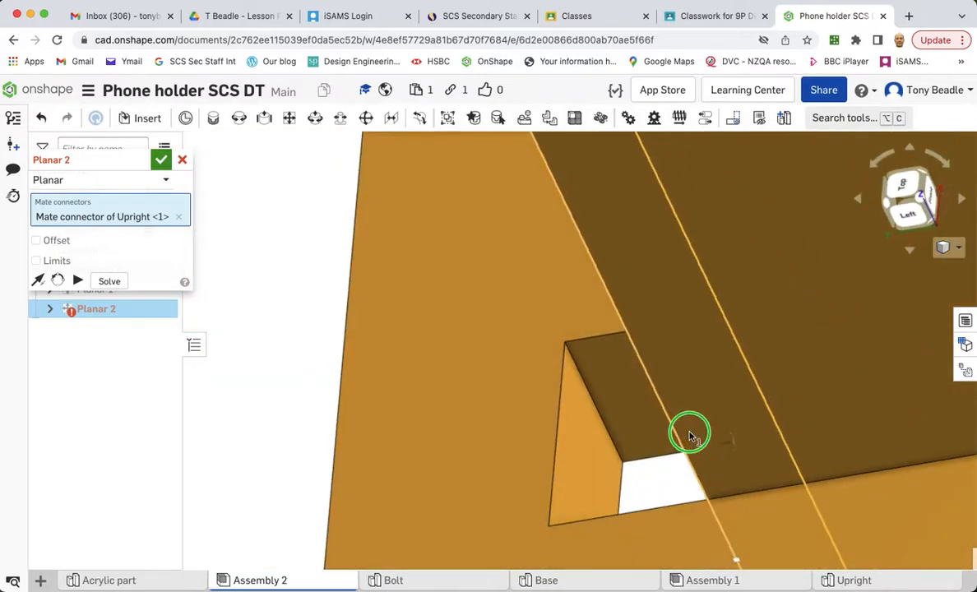
click(590, 492)
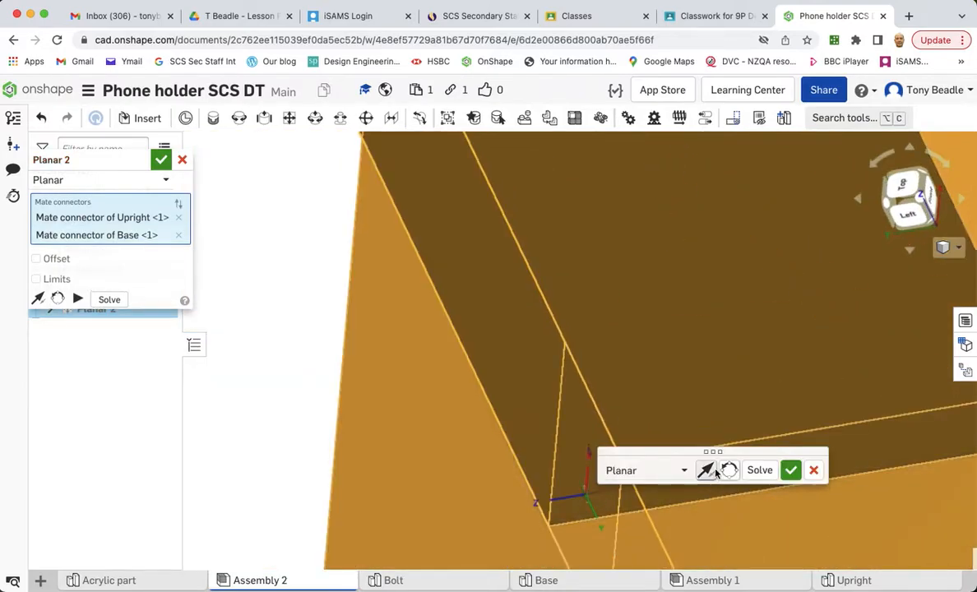
click(790, 469)
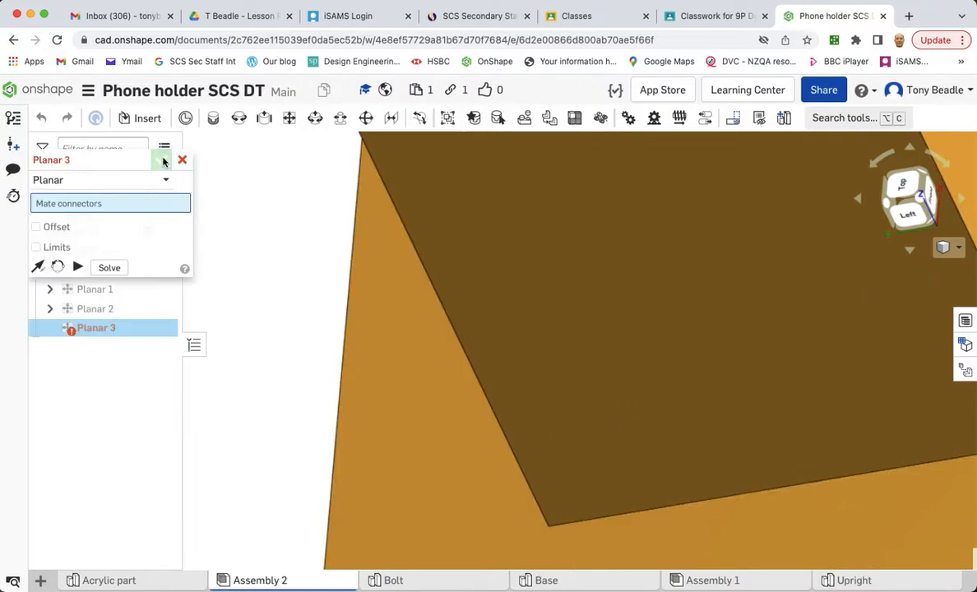
click(183, 160)
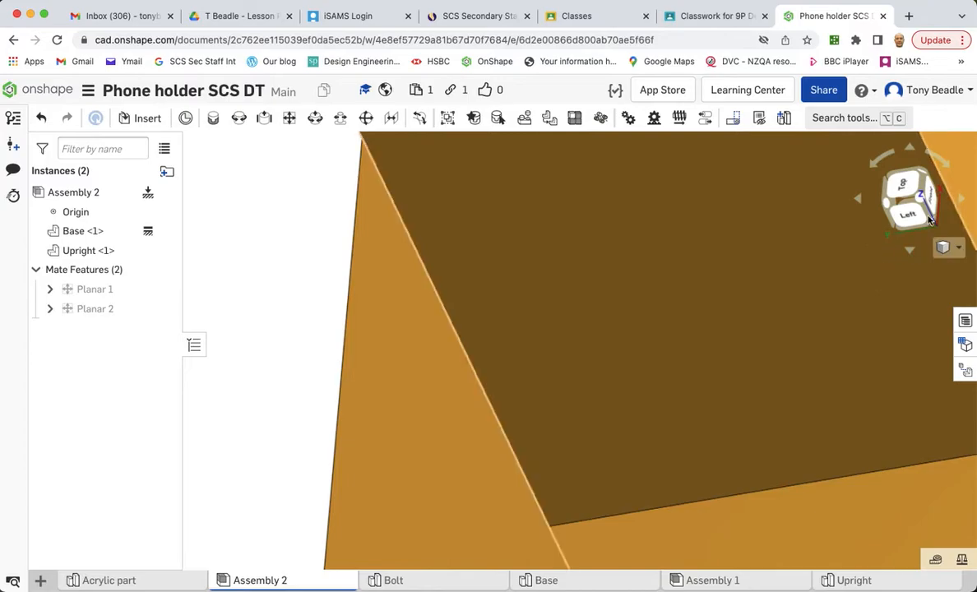
- Add a third Planar mate aligning the Upright's bottom face flush with the underside of the Base
click(907, 192)
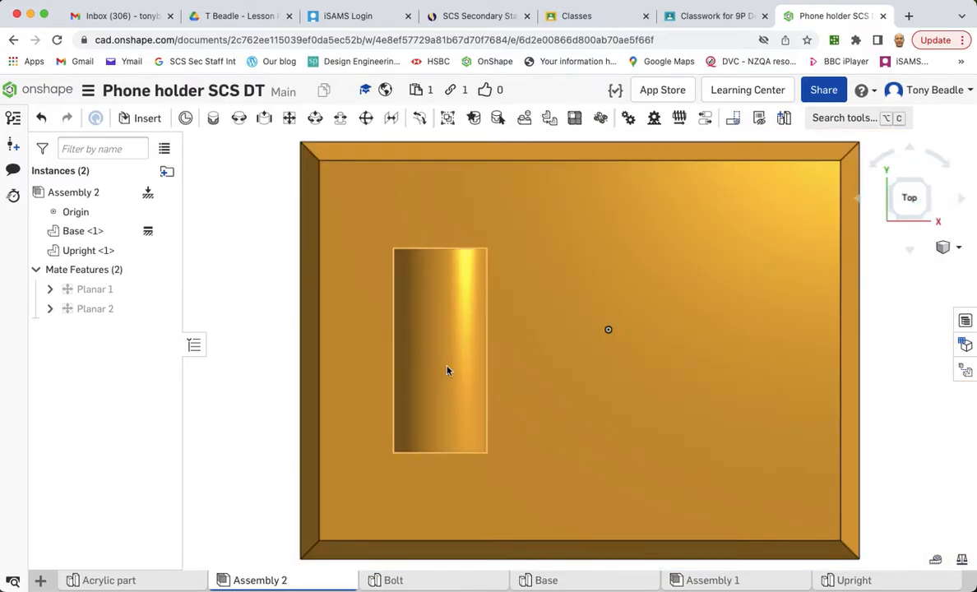
drag(449, 370, 424, 351)
right_drag(222, 408, 214, 387)
drag(433, 347, 505, 326)
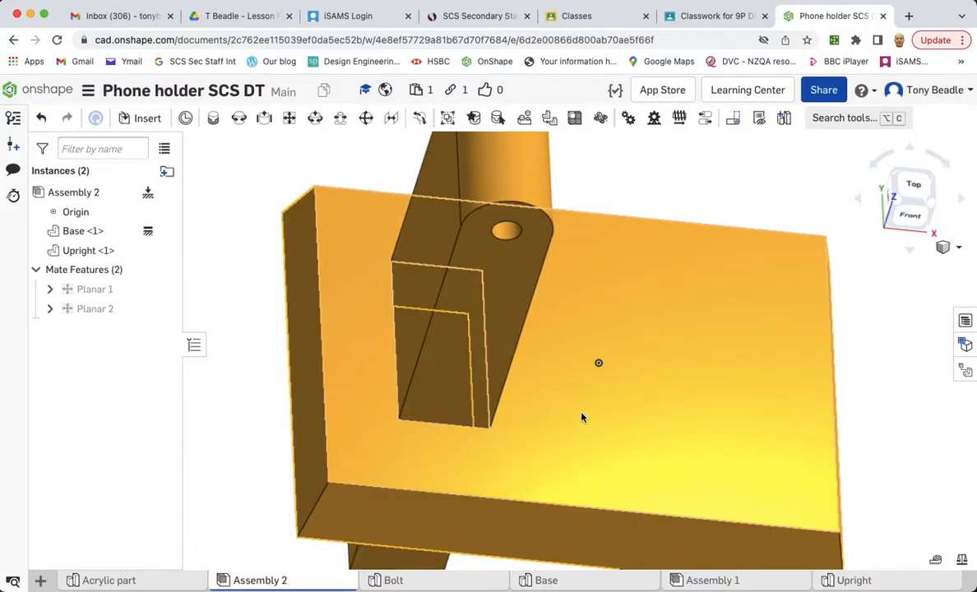
right_drag(569, 453, 578, 377)
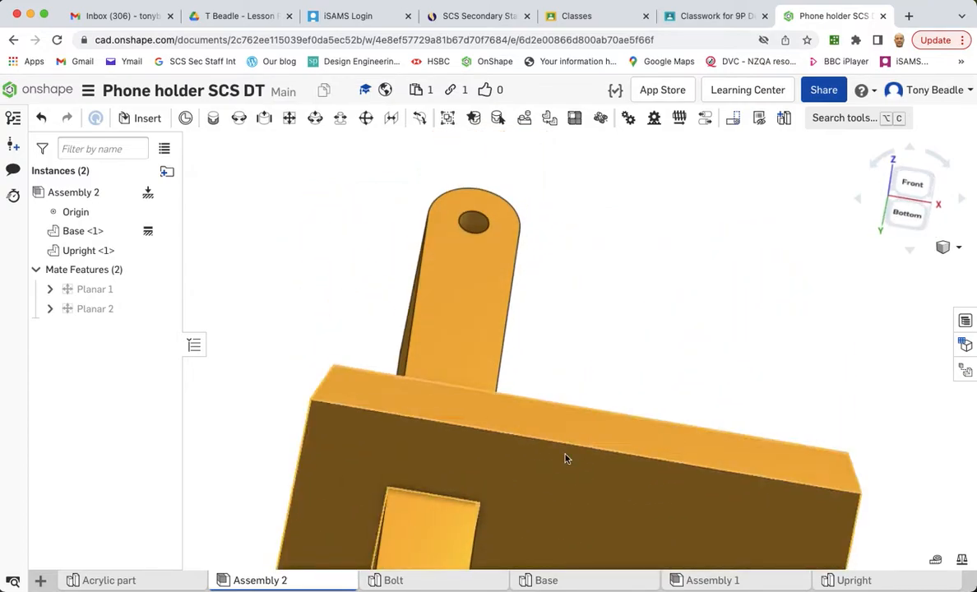
mouse_move(556, 511)
right_down()
mouse_move(591, 286)
mouse_move(516, 371)
right_up()
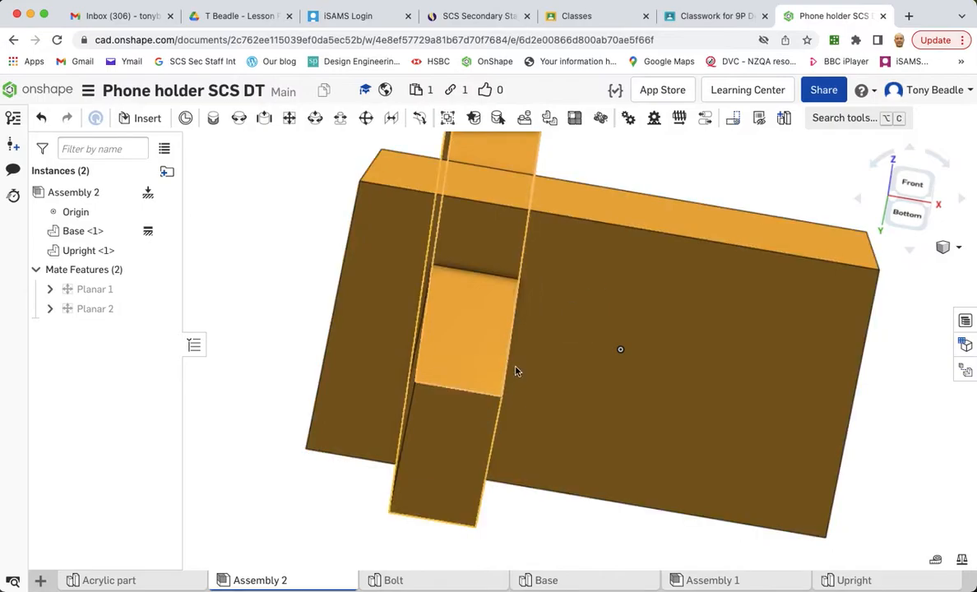
click(289, 118)
click(444, 444)
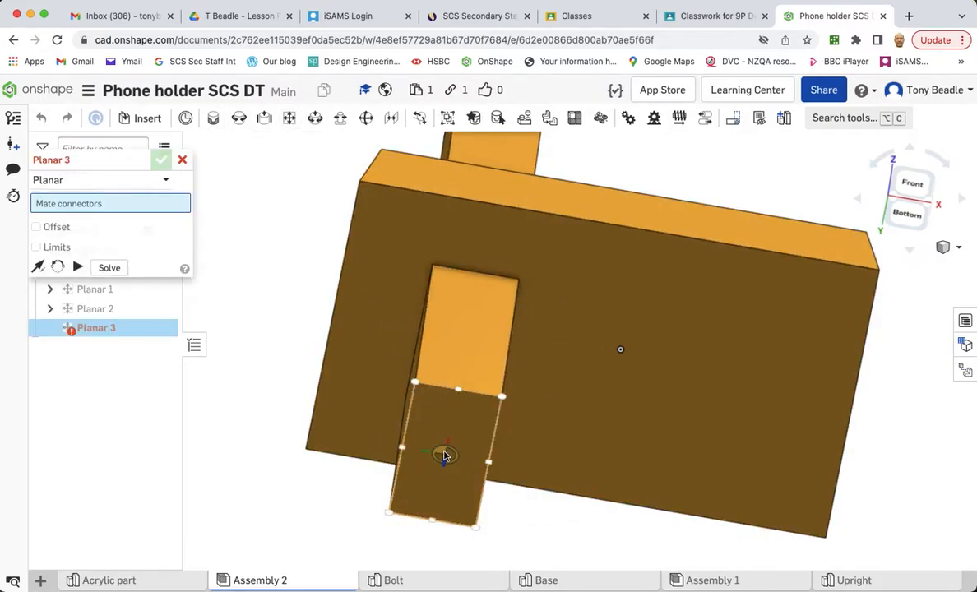
click(444, 452)
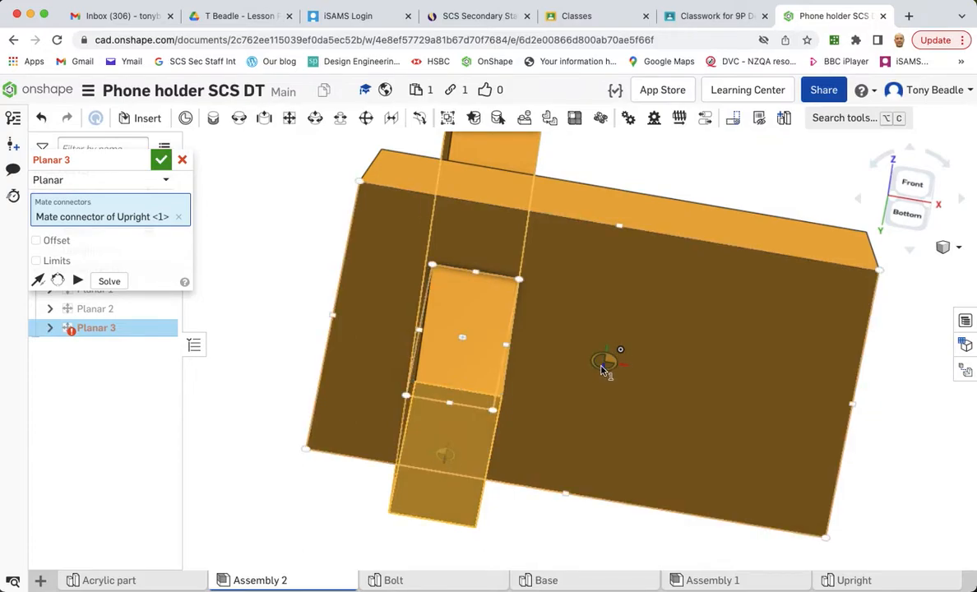
click(603, 365)
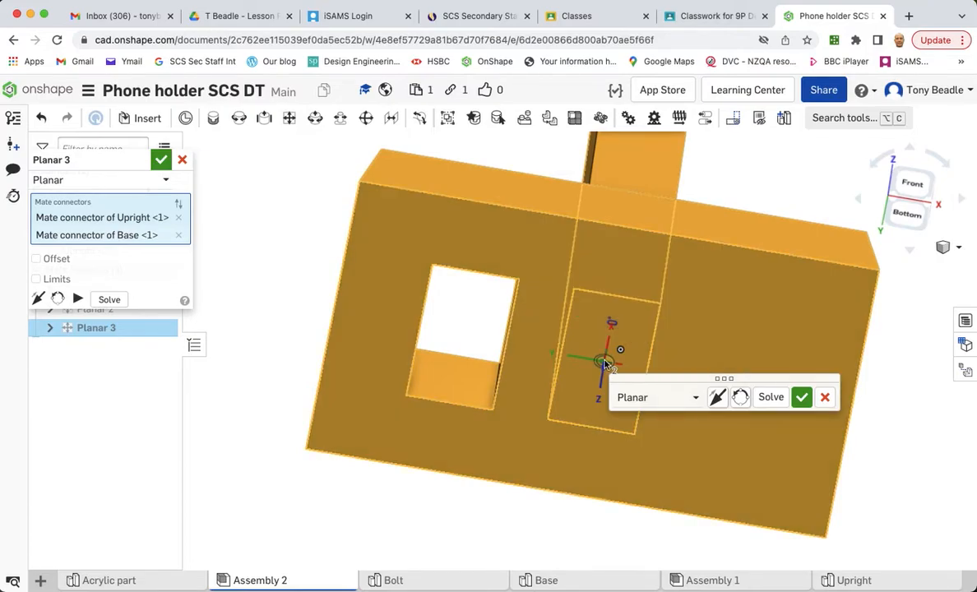
click(803, 399)
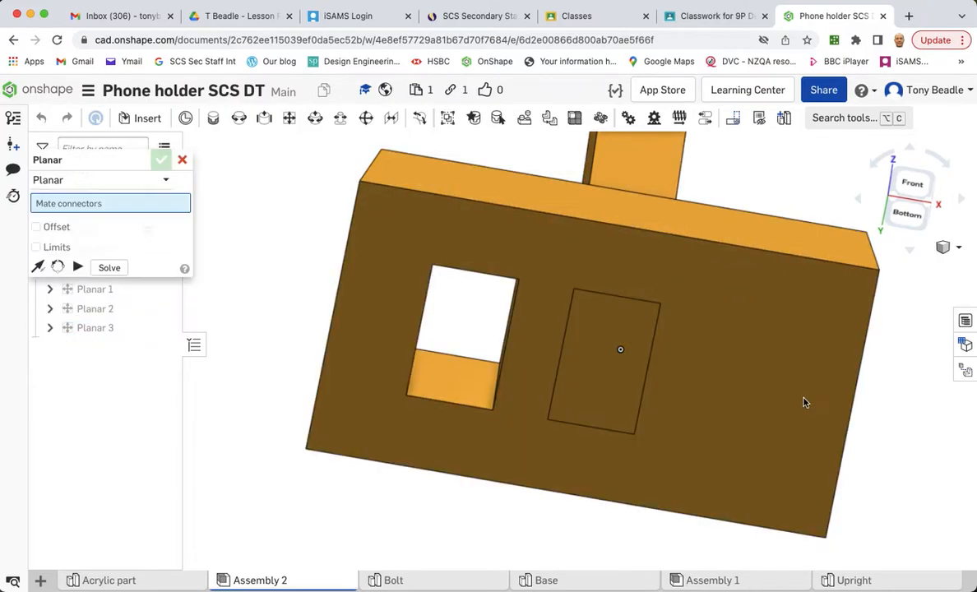
click(183, 162)
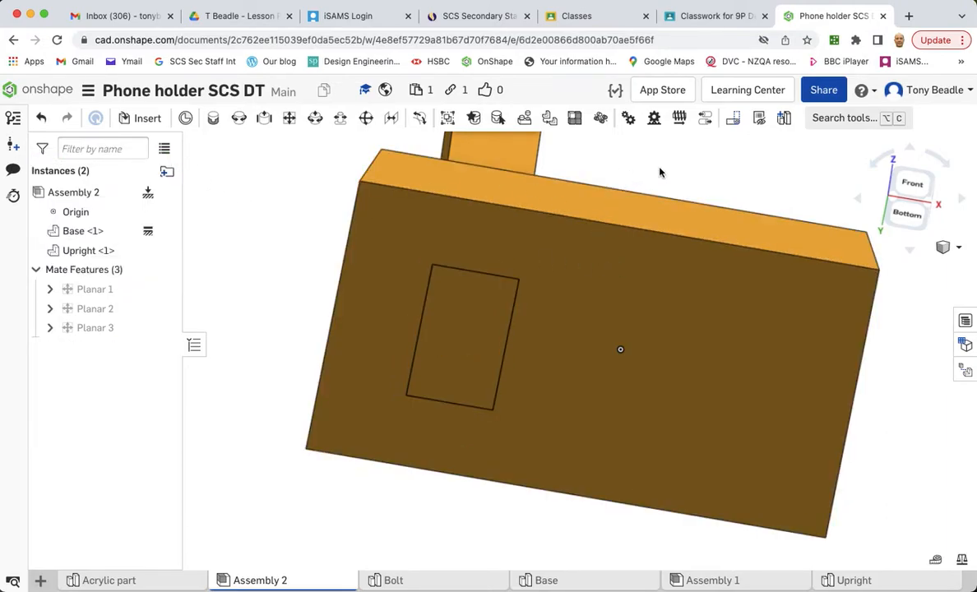
- Insert the Acrylic part into the assembly, placing it beside the Upright
right_drag(659, 172, 631, 243)
middle_drag(633, 243, 606, 385)
scroll(616, 373, up, 1)
scroll(616, 378, down, 5)
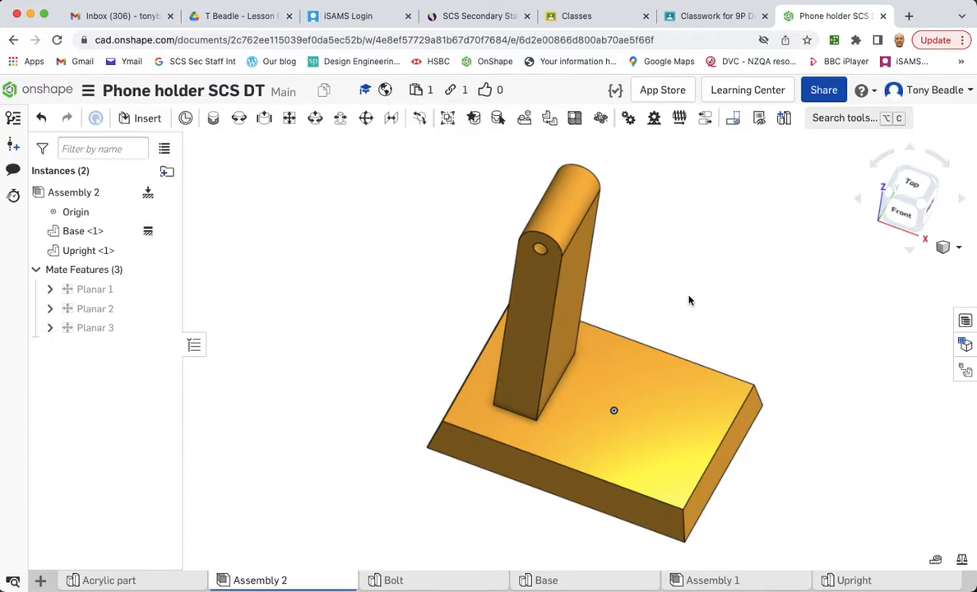
click(133, 121)
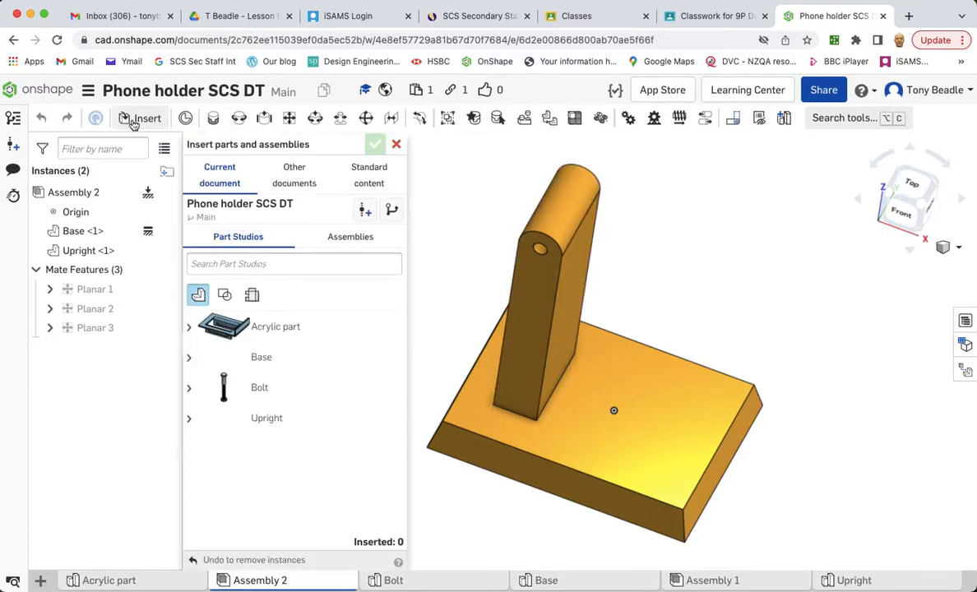
click(236, 330)
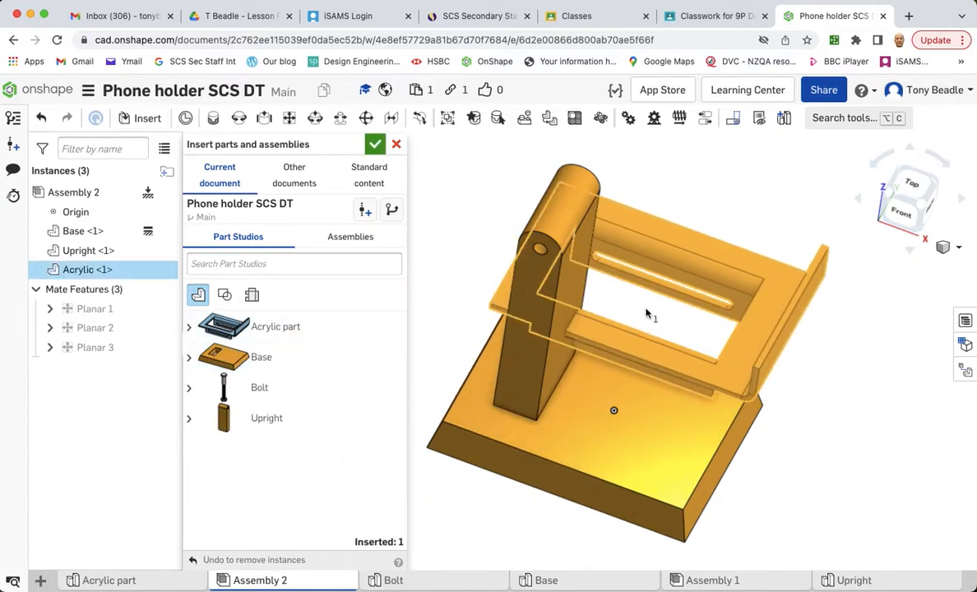
click(749, 252)
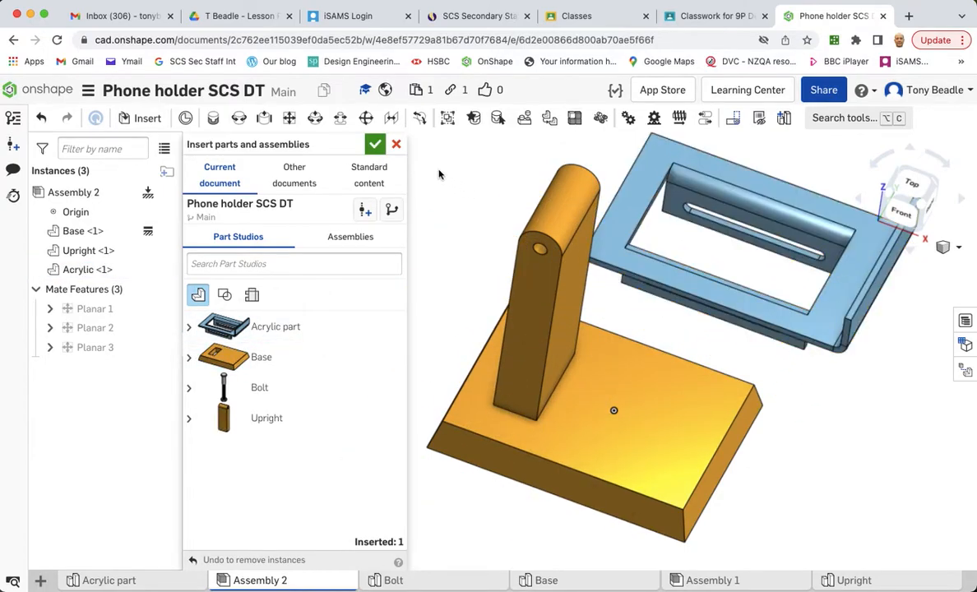
click(376, 145)
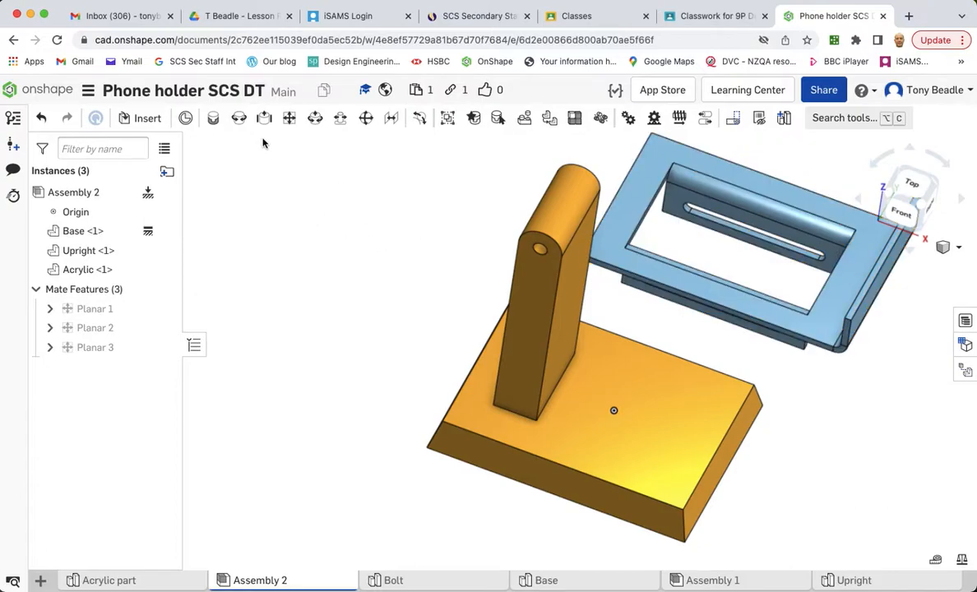
- Start a mate connector using the Between entities option and pick the inner face of one Acrylic side tab as origin entity
click(240, 121)
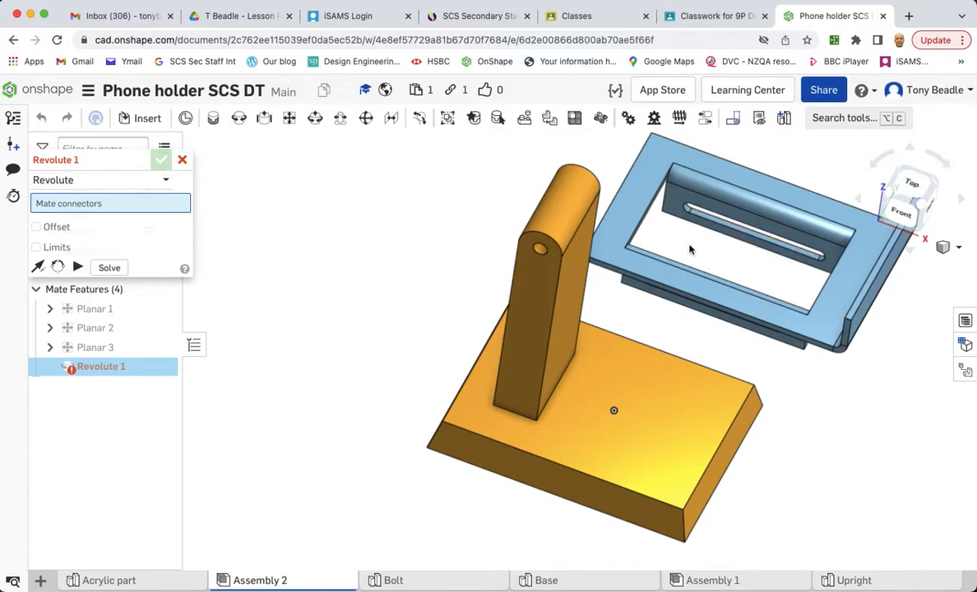
right_drag(450, 210, 541, 235)
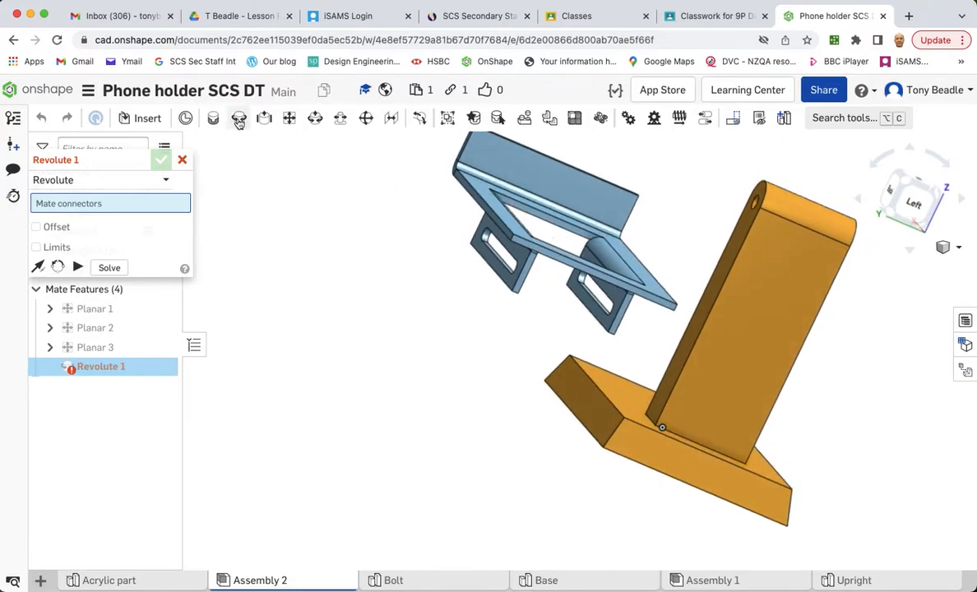
click(185, 119)
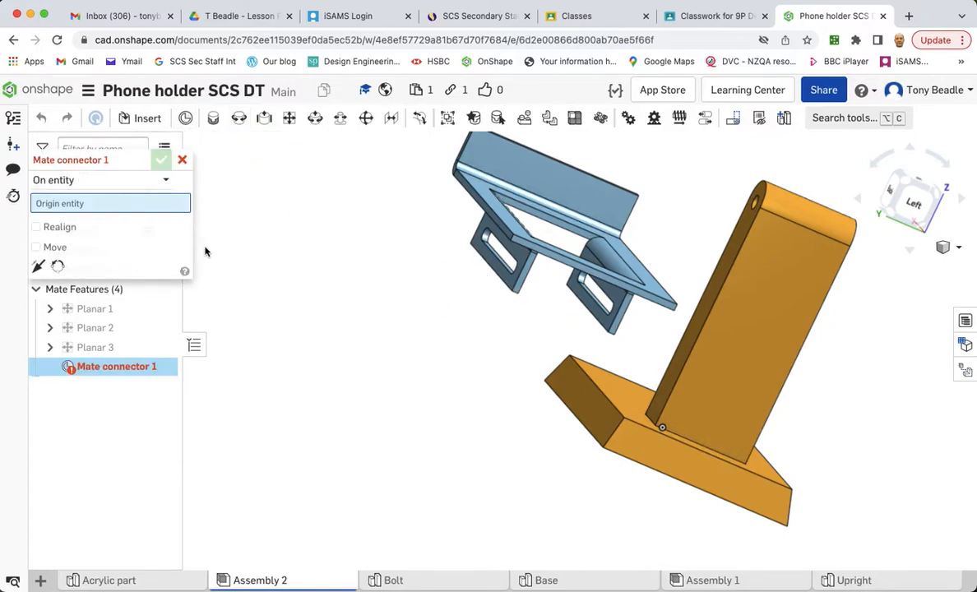
click(91, 182)
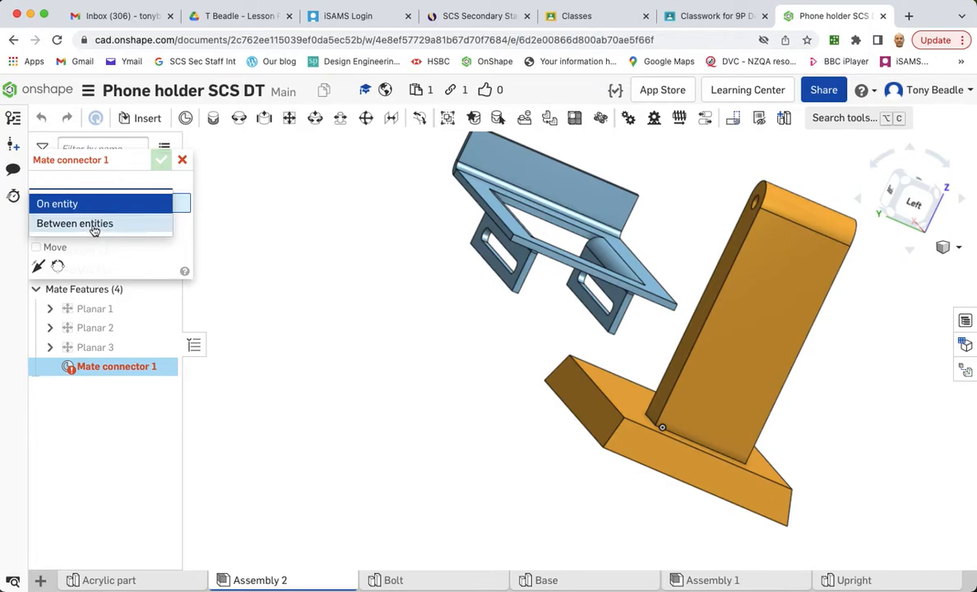
click(93, 223)
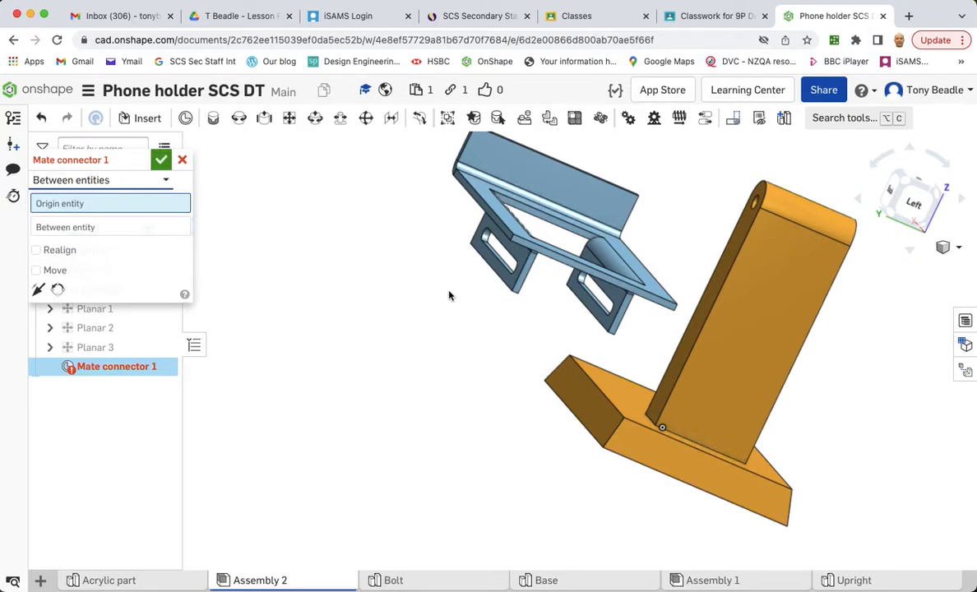
scroll(554, 334, up, 5)
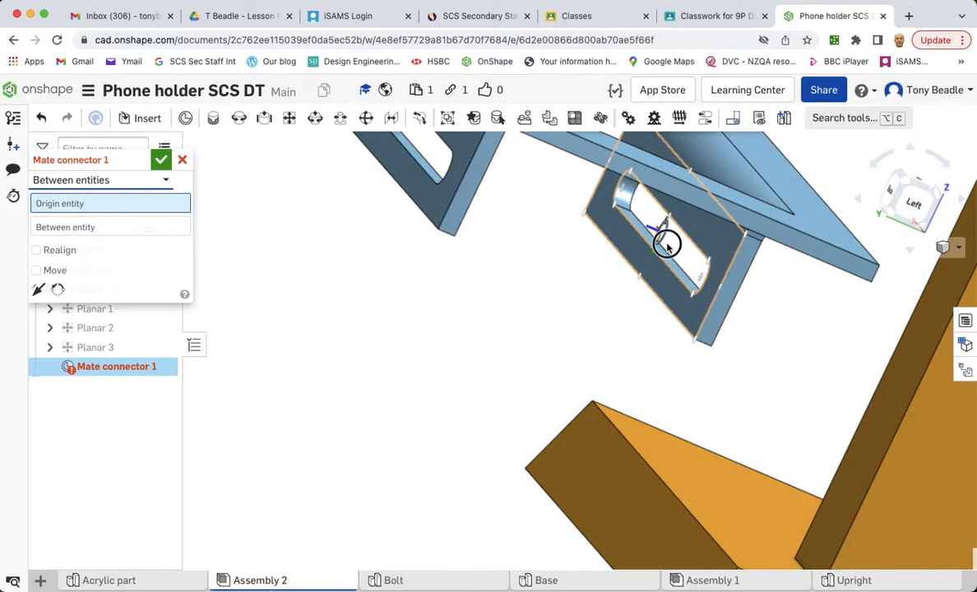
click(667, 245)
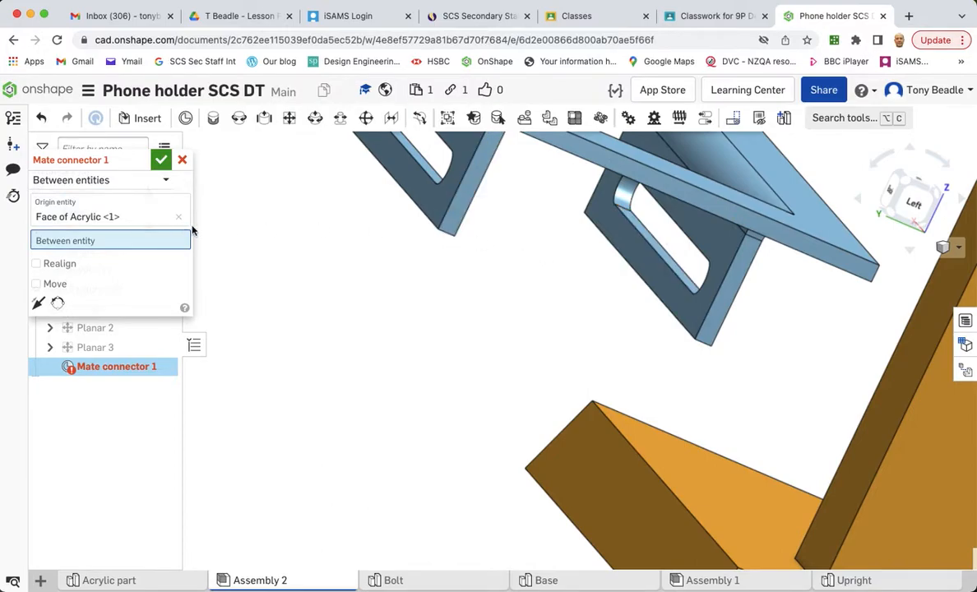
- Pick the facing side of the opposite Acrylic tab as the between entity and commit the mate connector
right_drag(496, 279, 475, 268)
middle_drag(567, 381, 608, 414)
right_drag(609, 416, 627, 419)
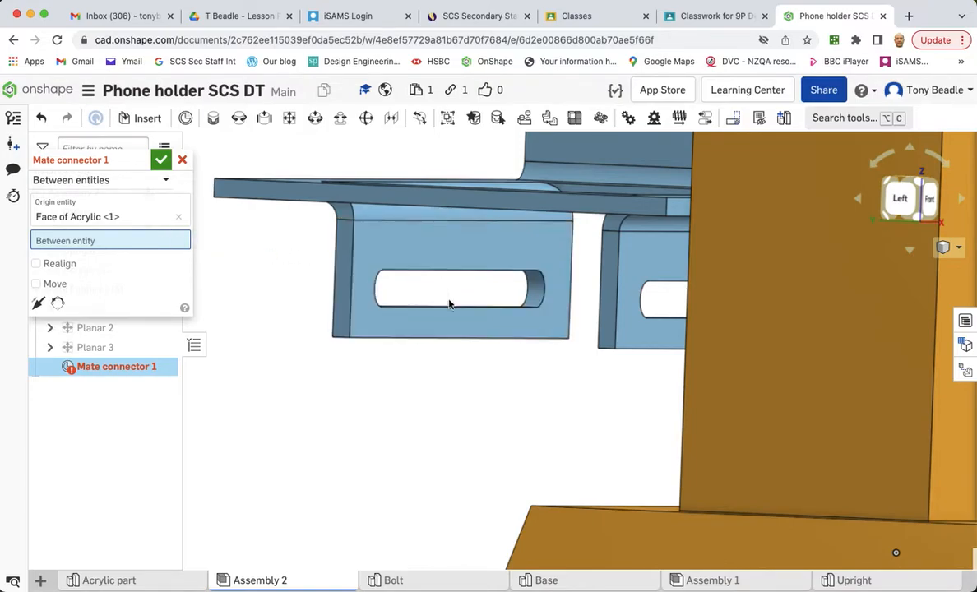
scroll(446, 271, up, 5)
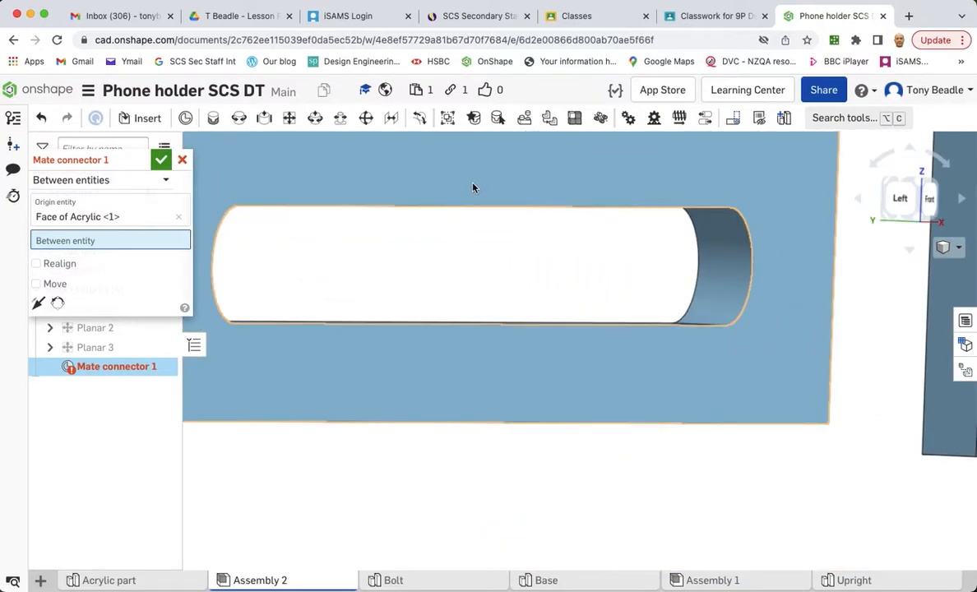
click(473, 188)
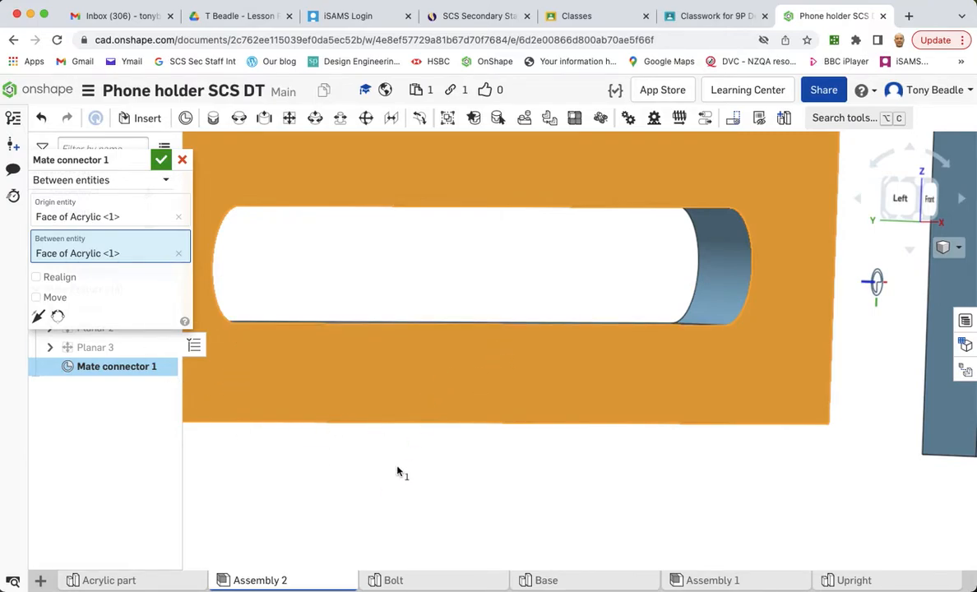
middle_drag(397, 471, 516, 438)
right_drag(384, 431, 430, 469)
middle_drag(711, 350, 526, 435)
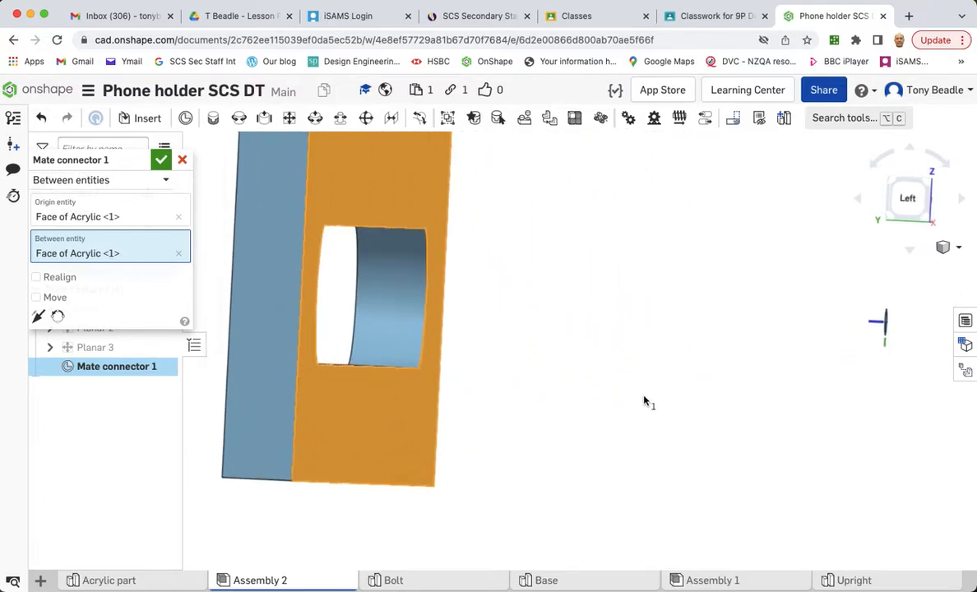
scroll(644, 402, up, 3)
right_drag(690, 445, 703, 446)
middle_drag(694, 369, 514, 375)
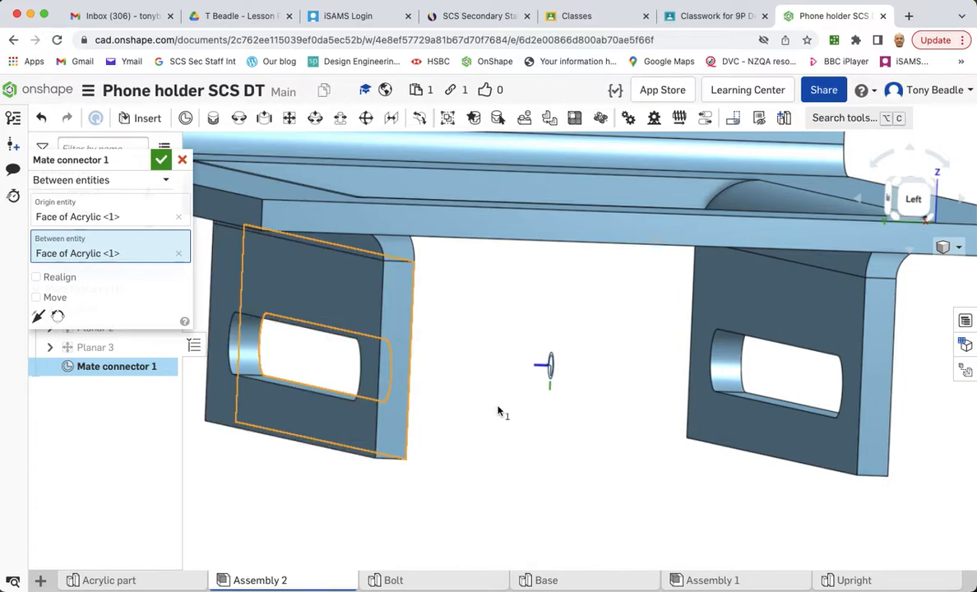
mouse_move(606, 422)
right_down()
mouse_move(659, 415)
mouse_move(669, 423)
mouse_move(609, 433)
right_up()
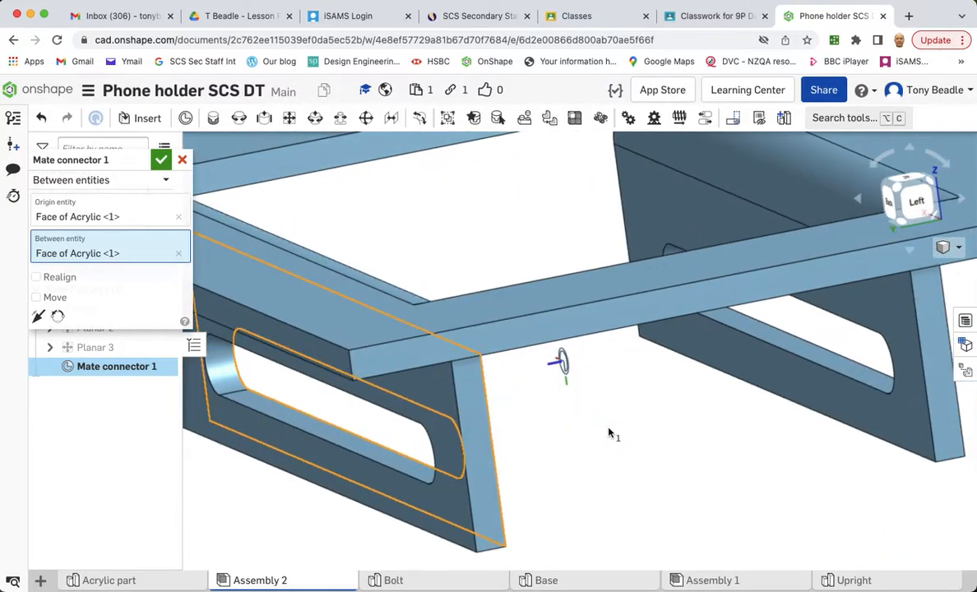
click(162, 165)
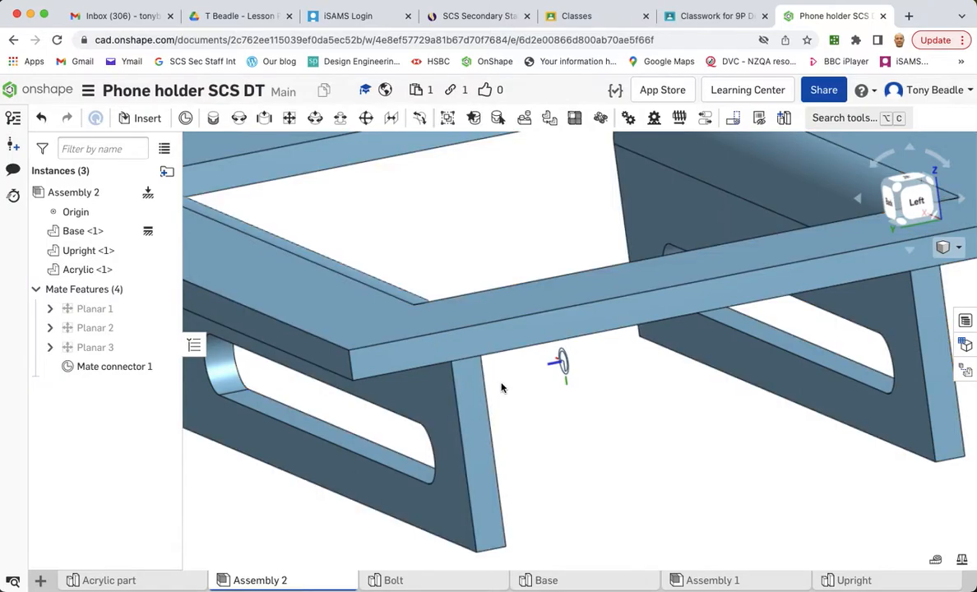
- Add a Revolute mate between the Upright's hole mate connector and the new Acrylic mate connector
scroll(379, 219, up, 3)
scroll(379, 218, down, 6)
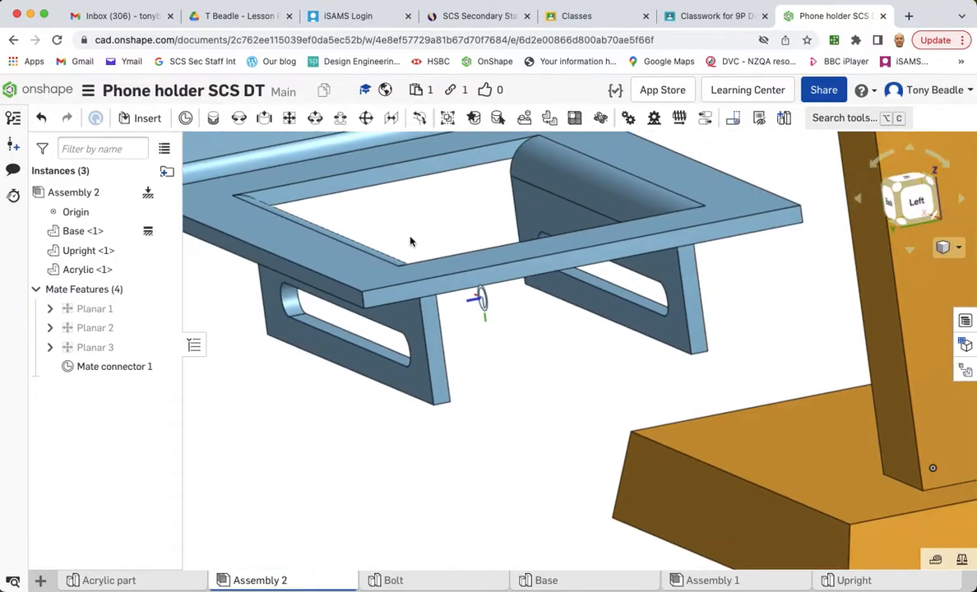
scroll(566, 384, down, 3)
middle_drag(566, 332, 339, 520)
middle_drag(411, 218, 342, 381)
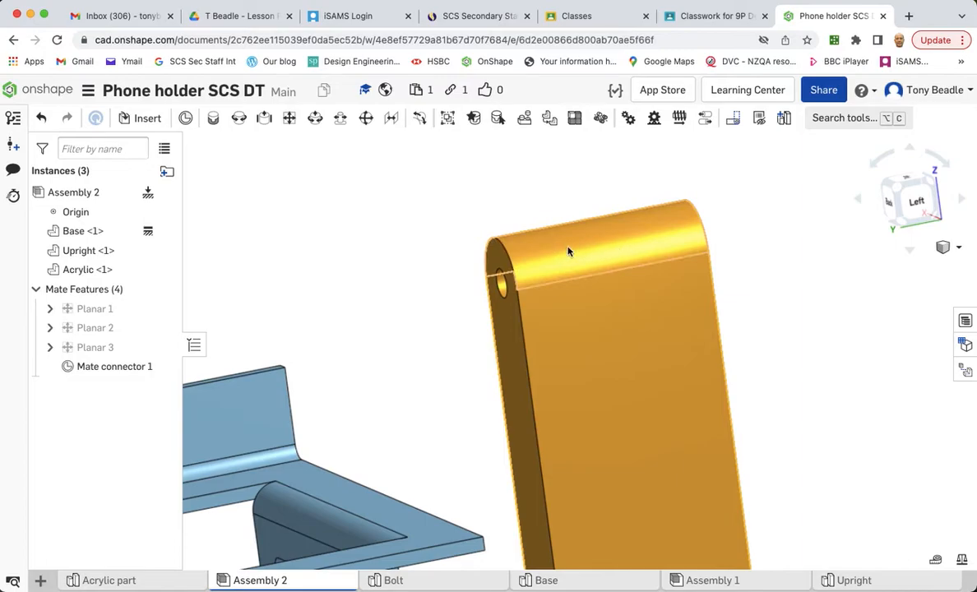
click(239, 118)
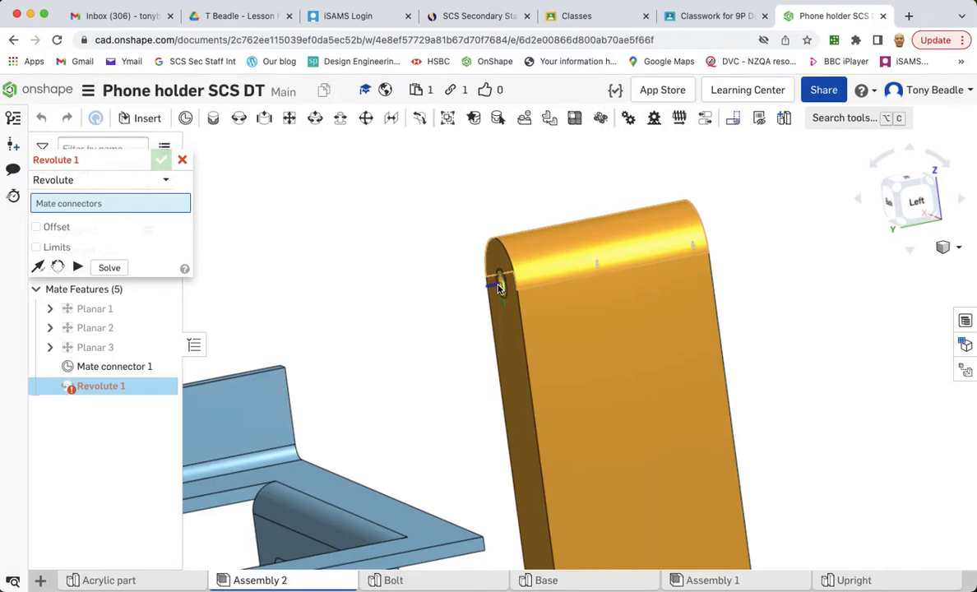
click(594, 266)
middle_drag(413, 274, 663, 191)
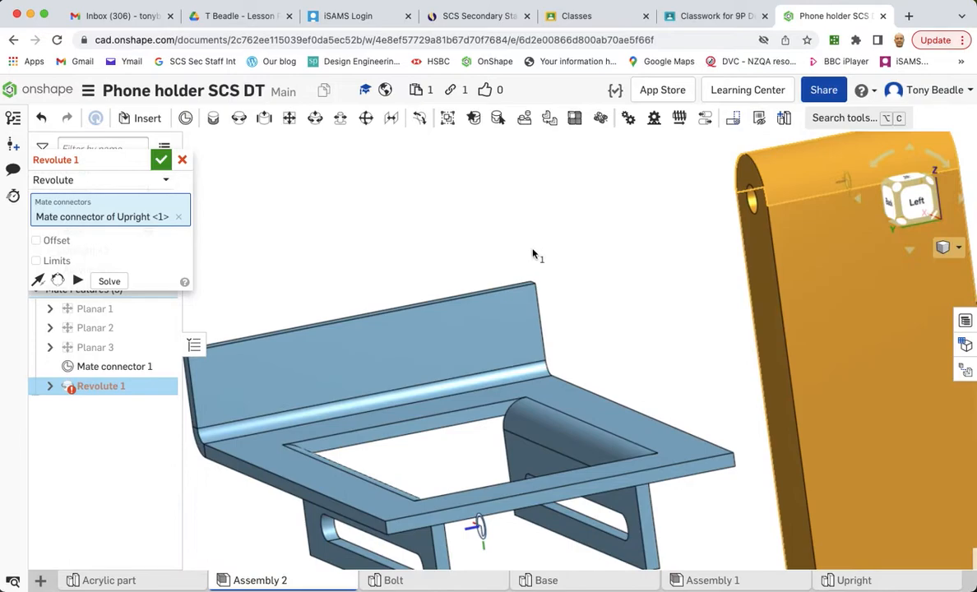
middle_drag(529, 255, 606, 168)
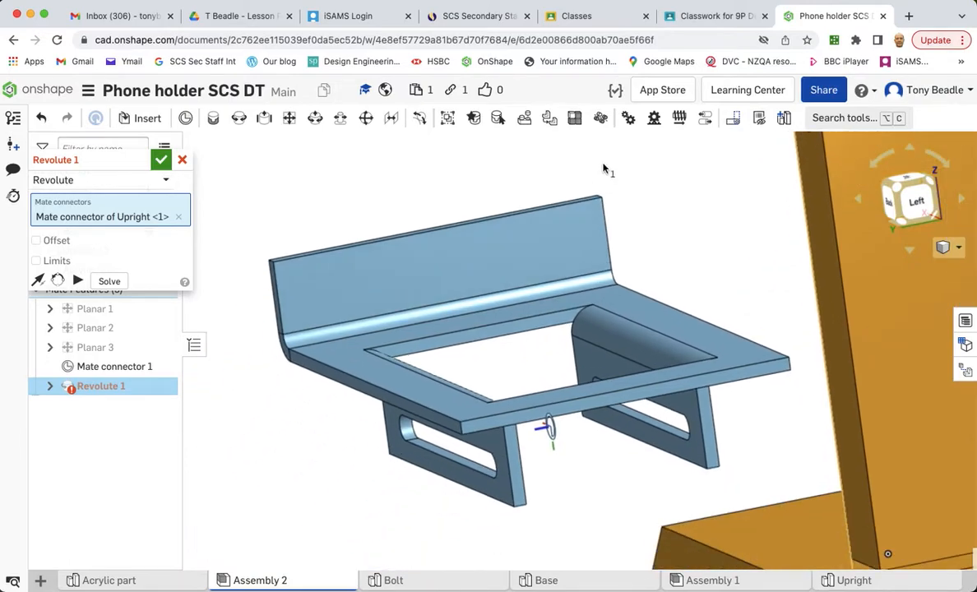
click(552, 442)
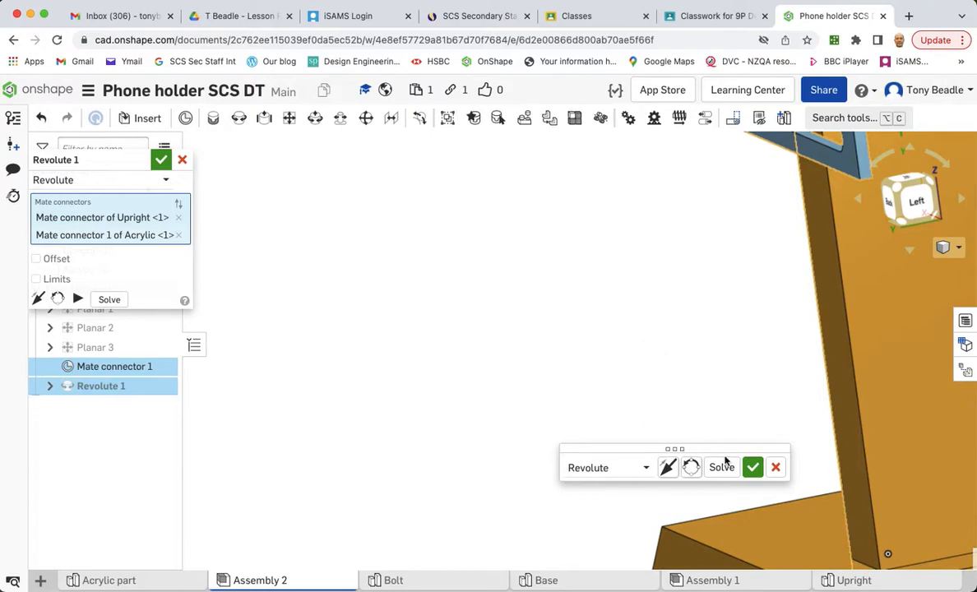
click(752, 467)
key(r)
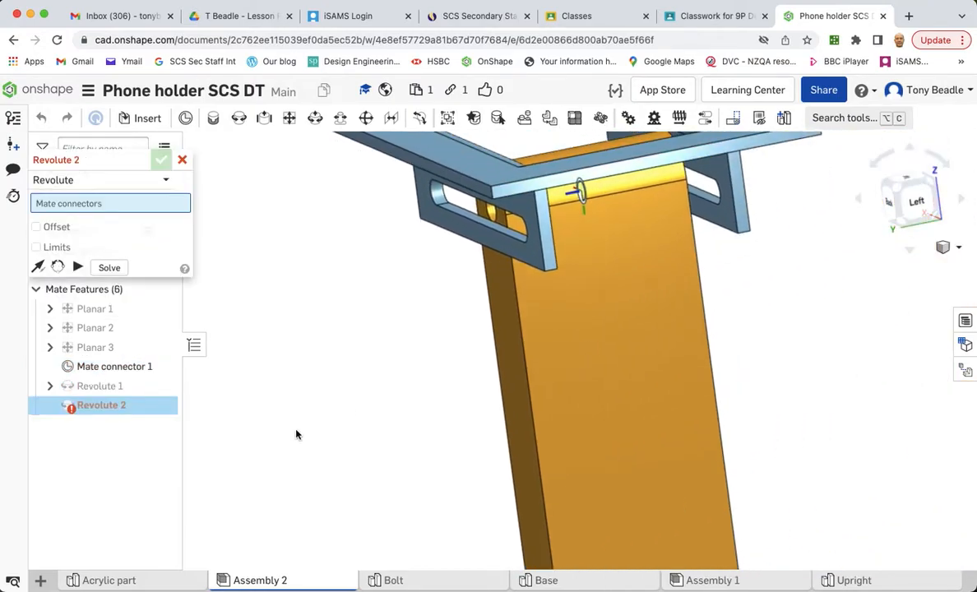
right_drag(744, 338, 783, 345)
middle_drag(322, 325, 543, 442)
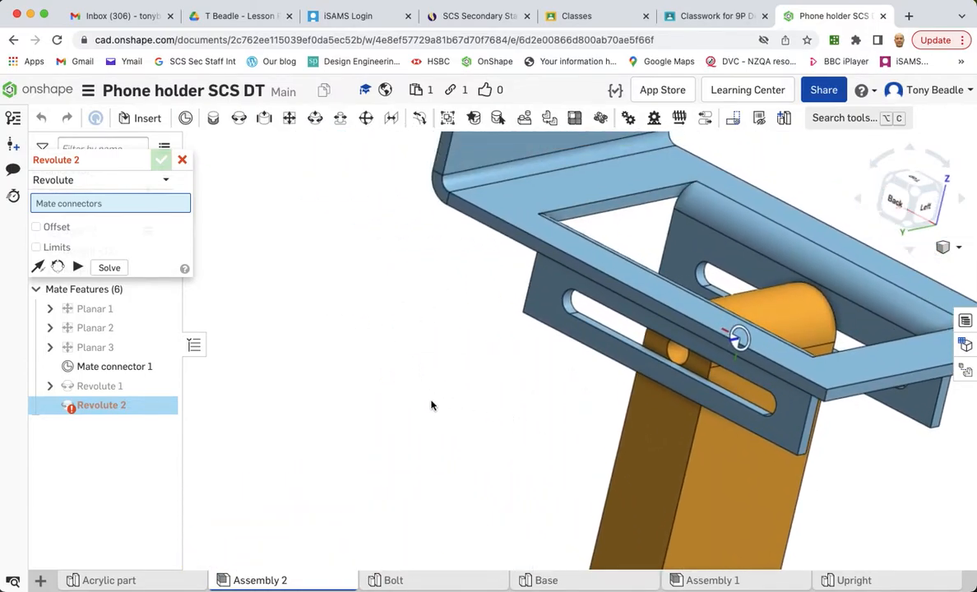
right_drag(366, 368, 395, 374)
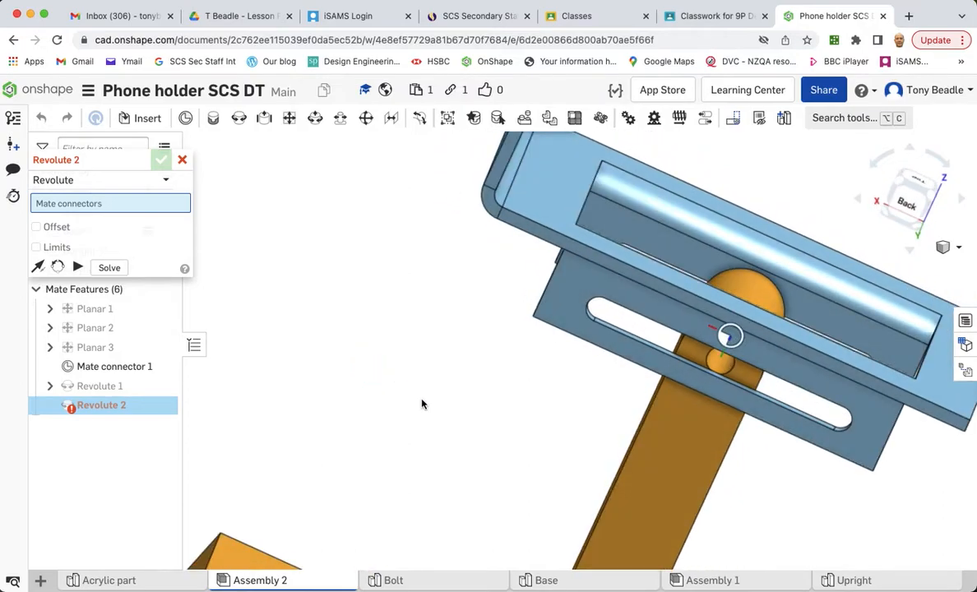
scroll(422, 404, down, 5)
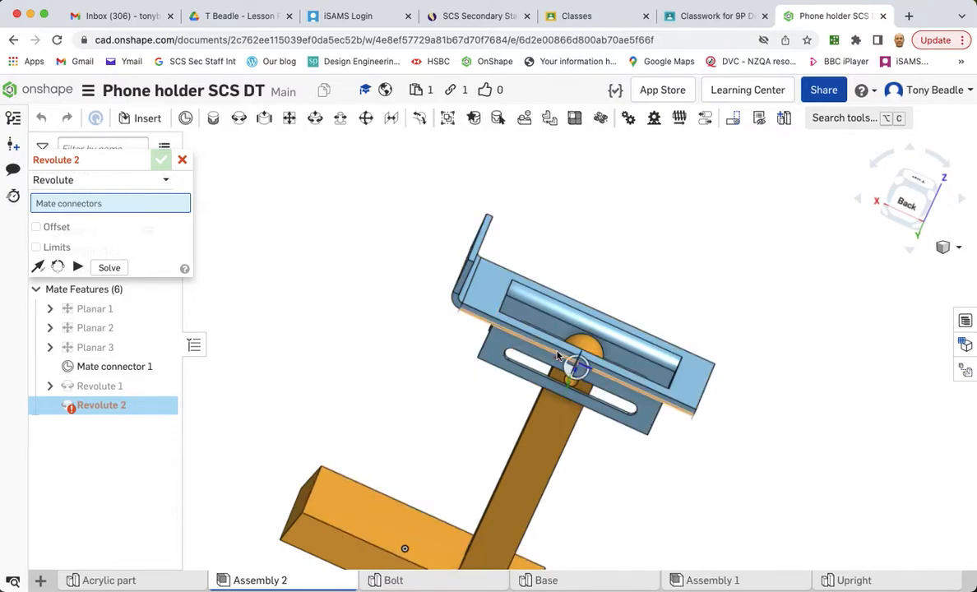
click(182, 159)
- Try reorienting the secondary axis and flipping the primary axis of the Revolute mate, then commit it
double_click(95, 386)
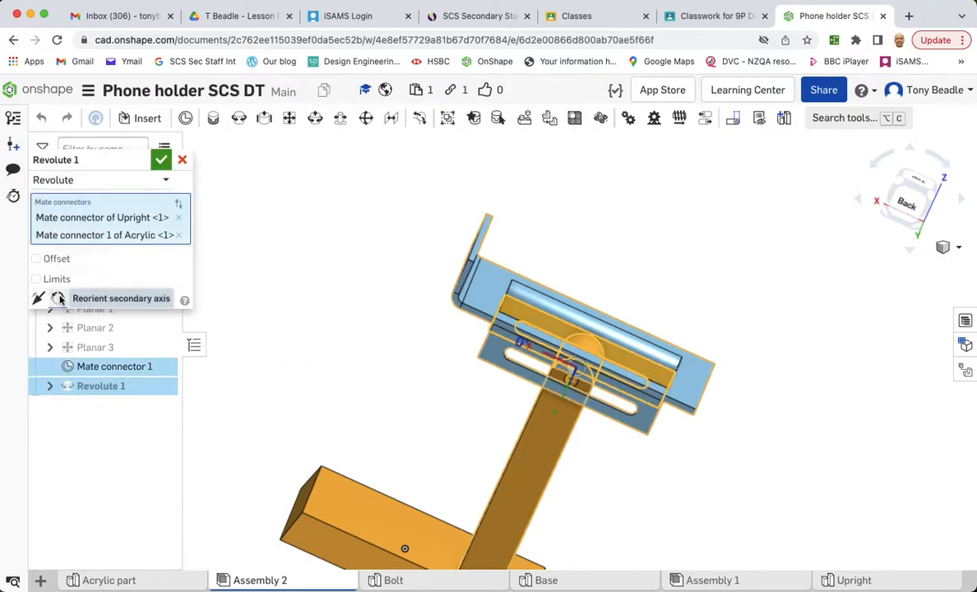
click(58, 298)
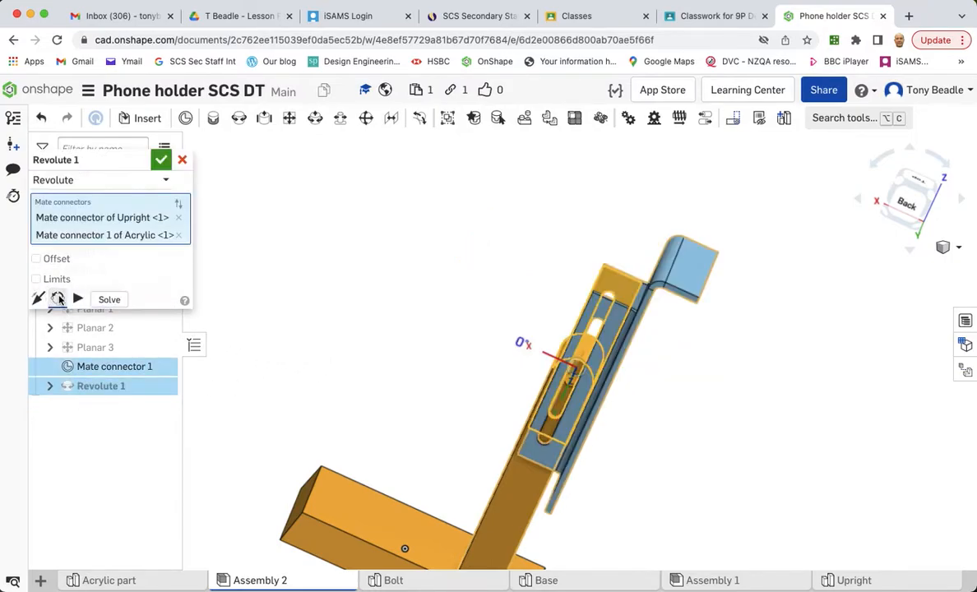
click(58, 299)
click(58, 298)
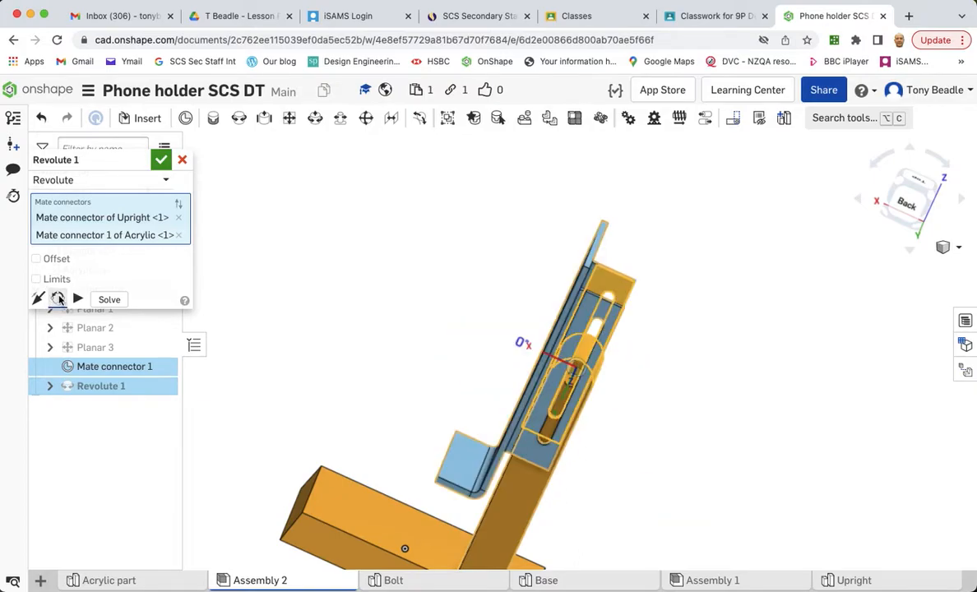
click(58, 299)
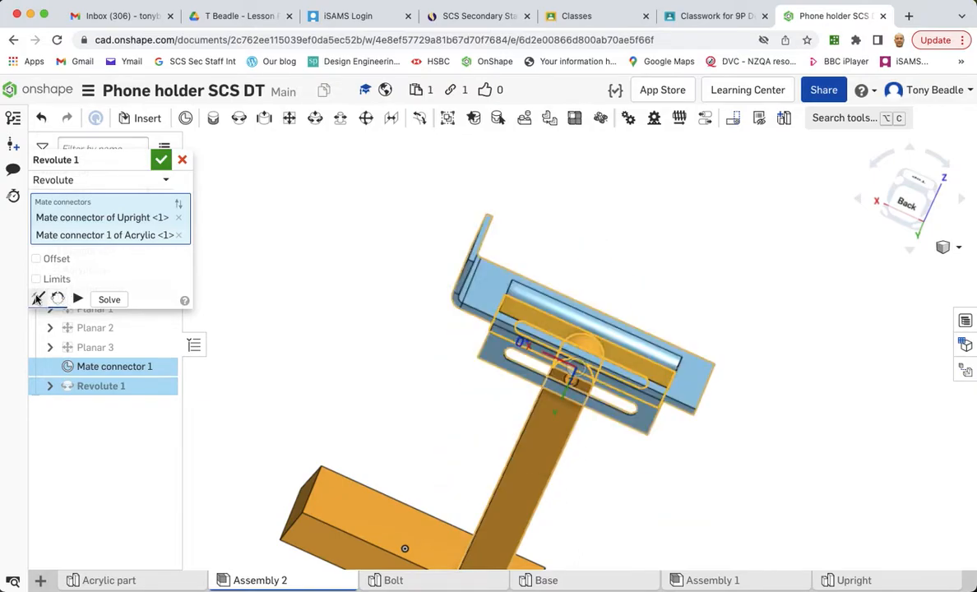
click(37, 299)
click(37, 299)
click(37, 298)
click(37, 299)
click(161, 160)
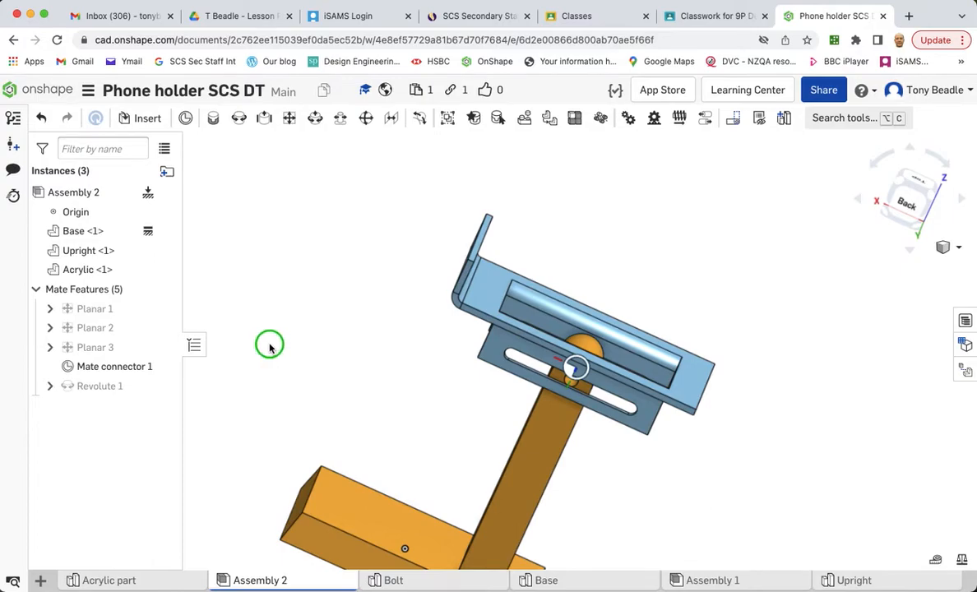
- Edit the Revolute mate from the back view and enable its Limits option
key(shift+2)
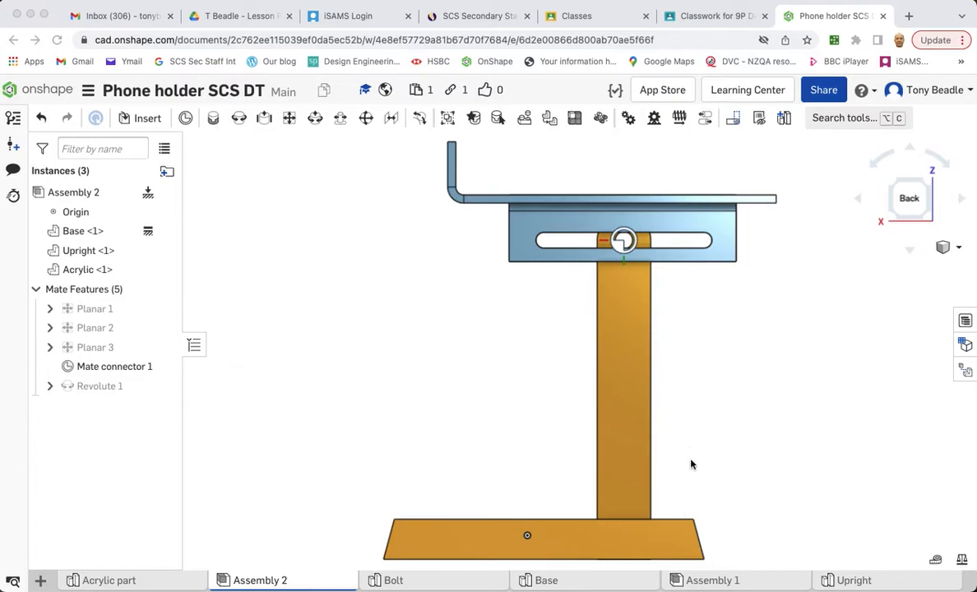
double_click(97, 392)
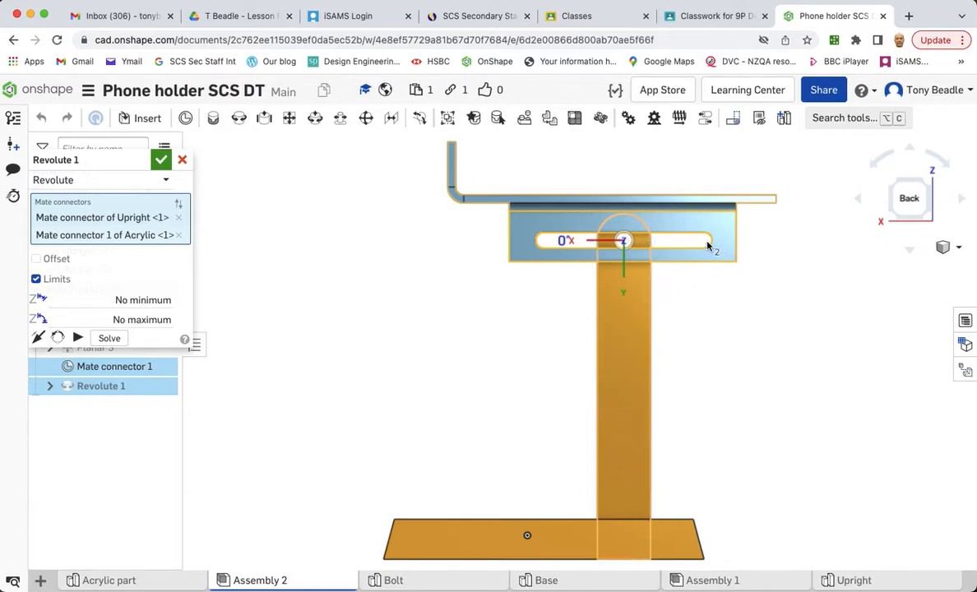
click(77, 338)
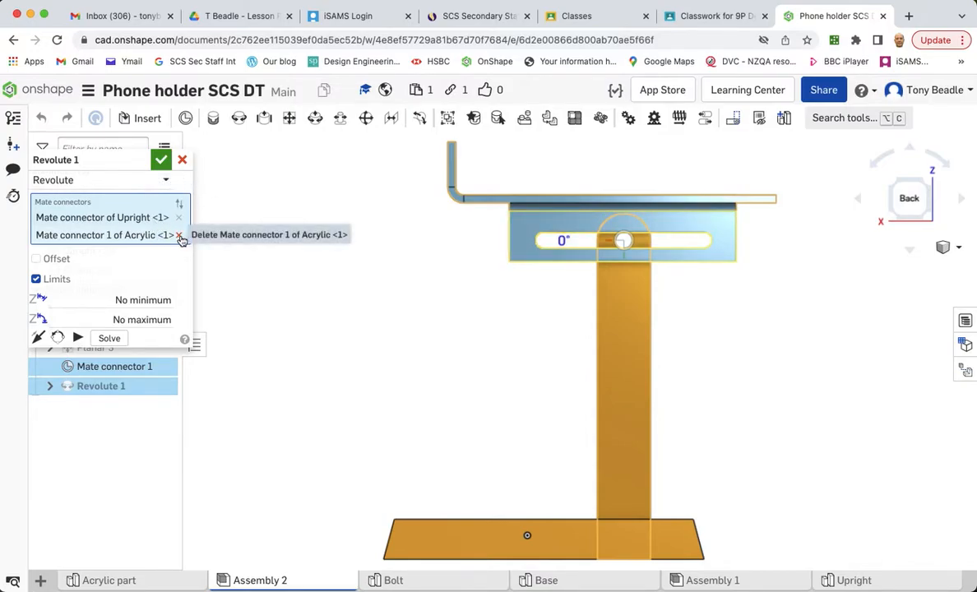
- Replace the Revolute mate's connectors, picking the Acrylic's mate connector first and the Upright's second, and commit the mate
click(181, 236)
click(179, 218)
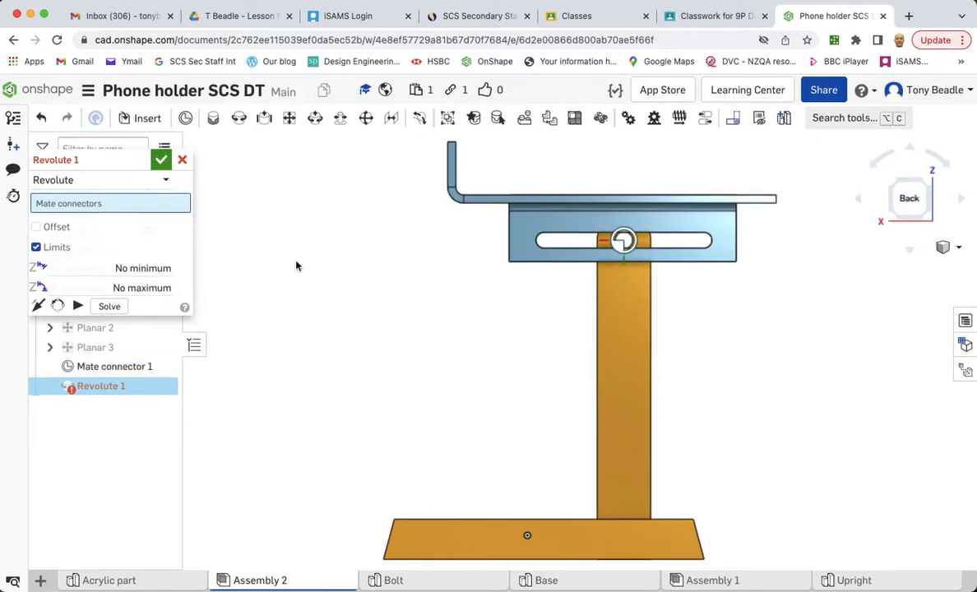
right_drag(722, 317, 684, 329)
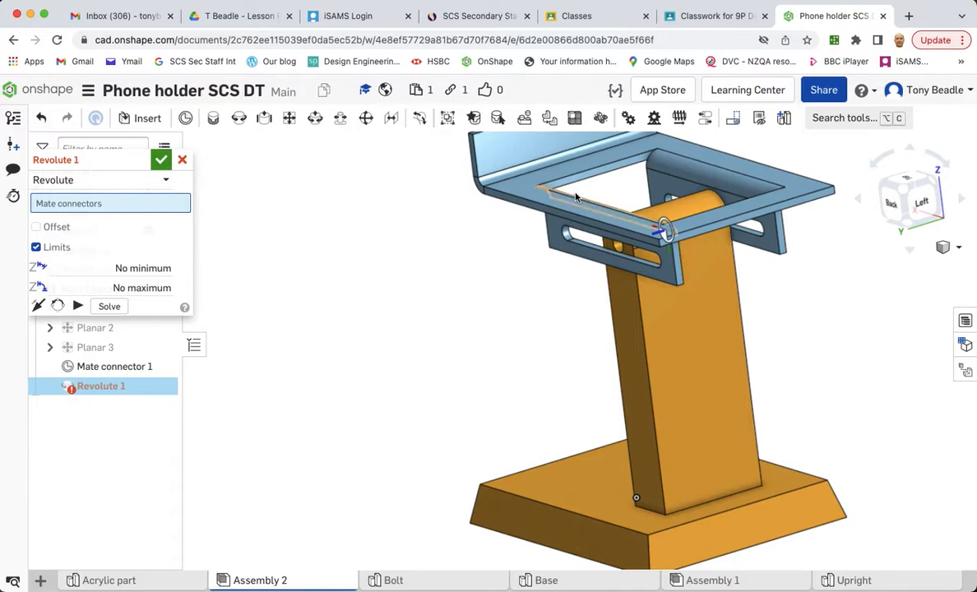
drag(505, 191, 335, 268)
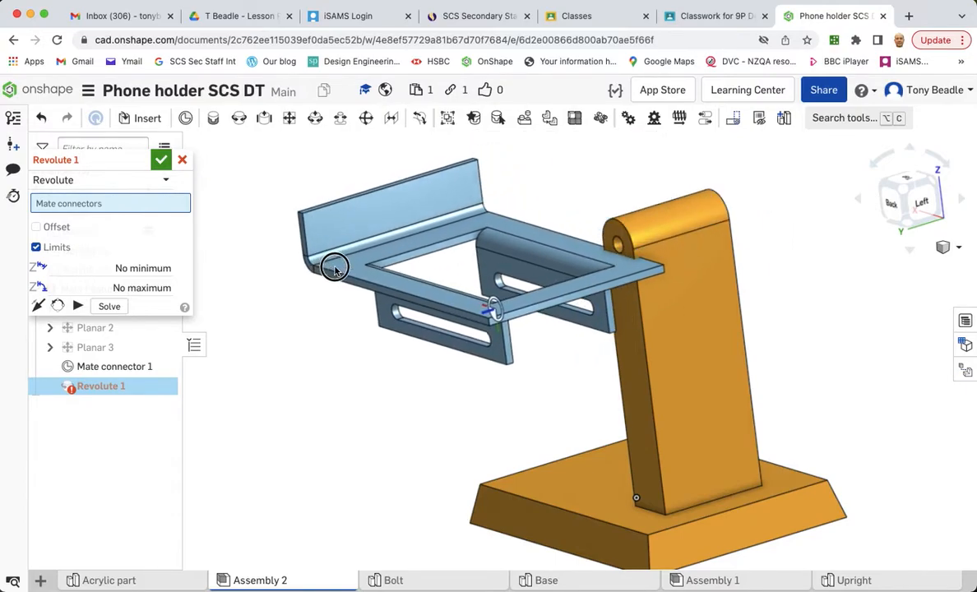
click(494, 309)
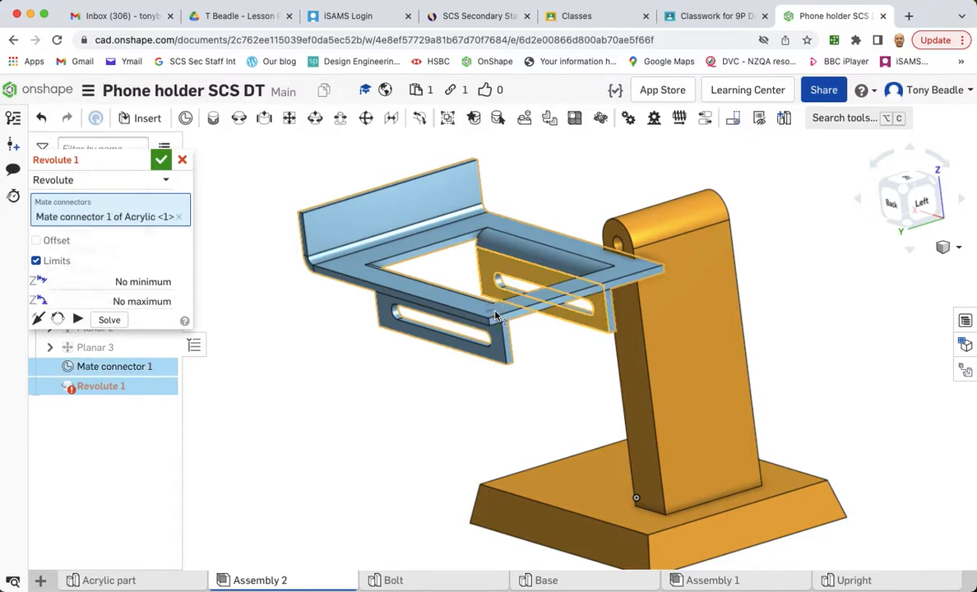
click(666, 229)
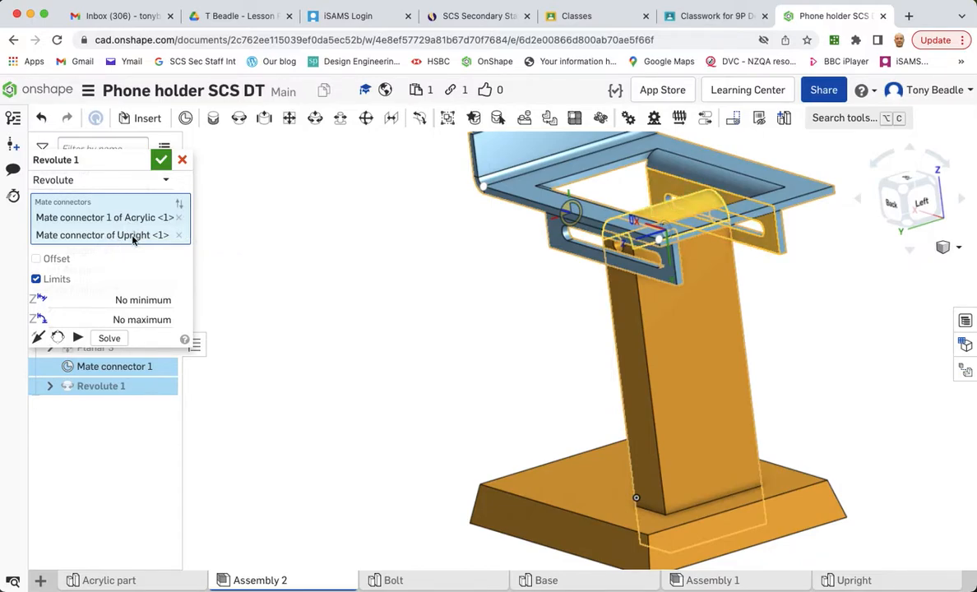
click(162, 161)
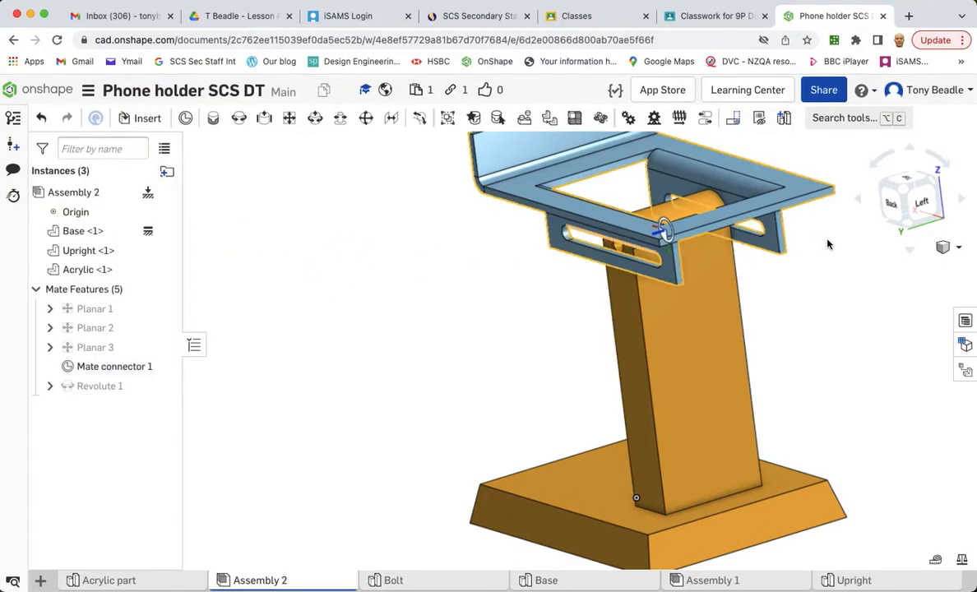
- Reopen the Revolute mate from the back view, drag the Acrylic around its joint and commit the mate
click(97, 392)
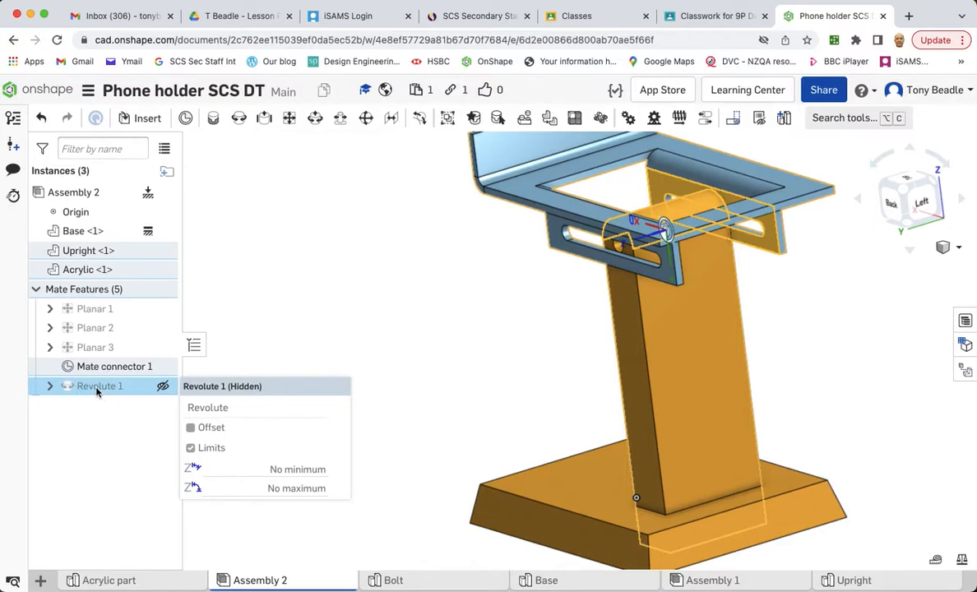
double_click(97, 388)
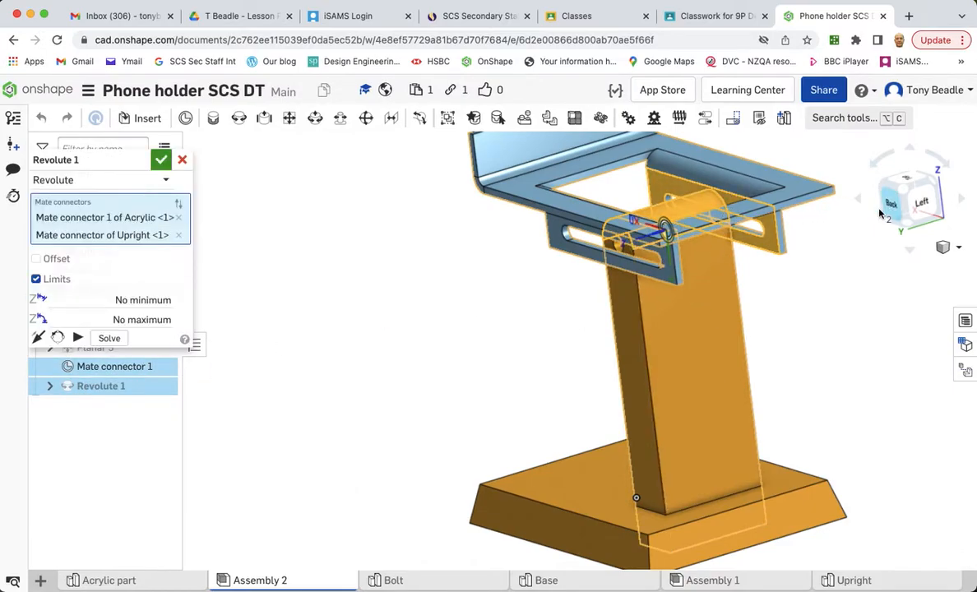
click(886, 206)
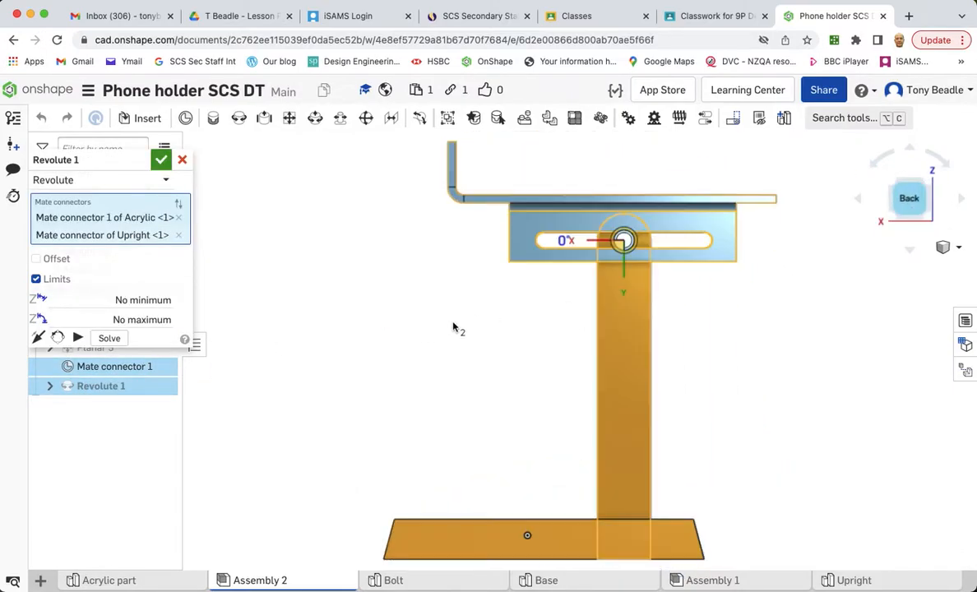
click(78, 338)
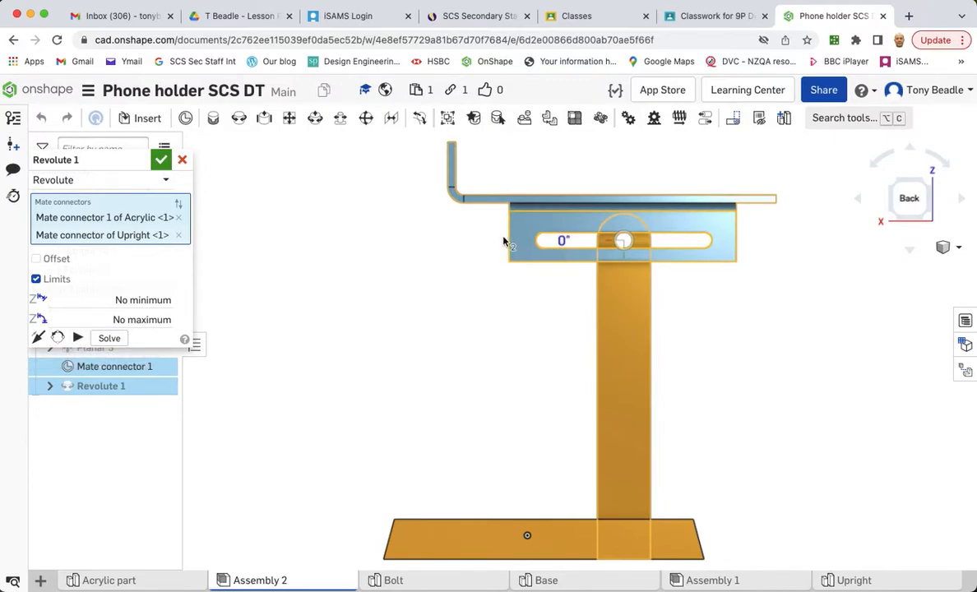
drag(526, 256, 610, 351)
click(161, 160)
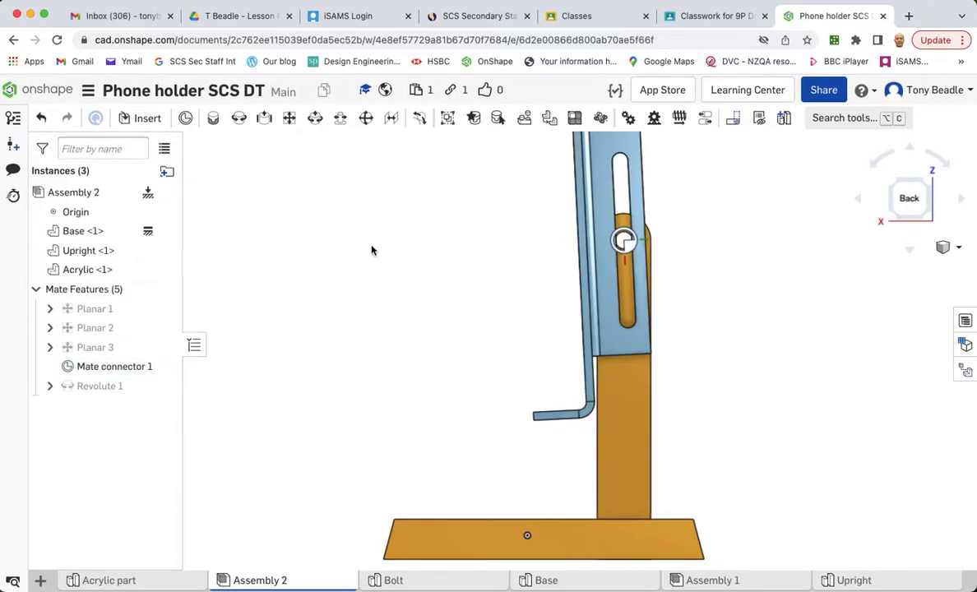
- Rotate the Acrylic around the revolute joint and orbit the assembly to check its motion
drag(579, 415, 701, 403)
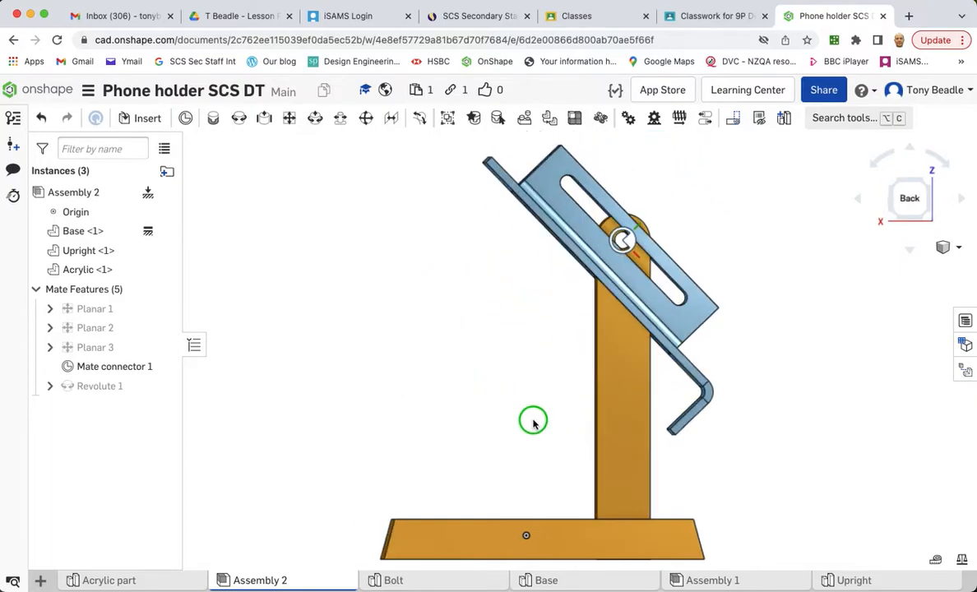
right_drag(528, 423, 543, 414)
drag(672, 376, 482, 379)
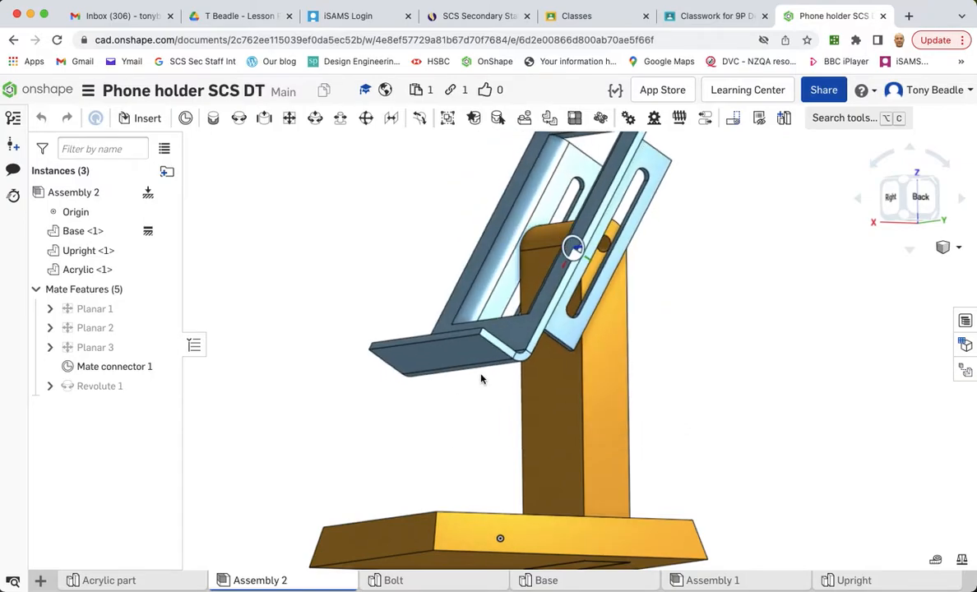
right_drag(736, 350, 713, 364)
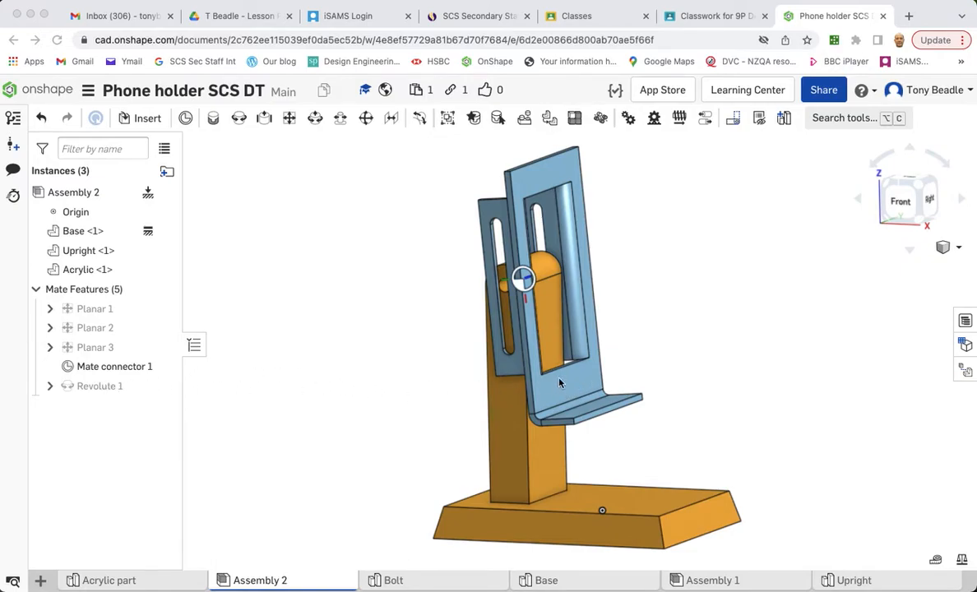
drag(560, 384, 637, 386)
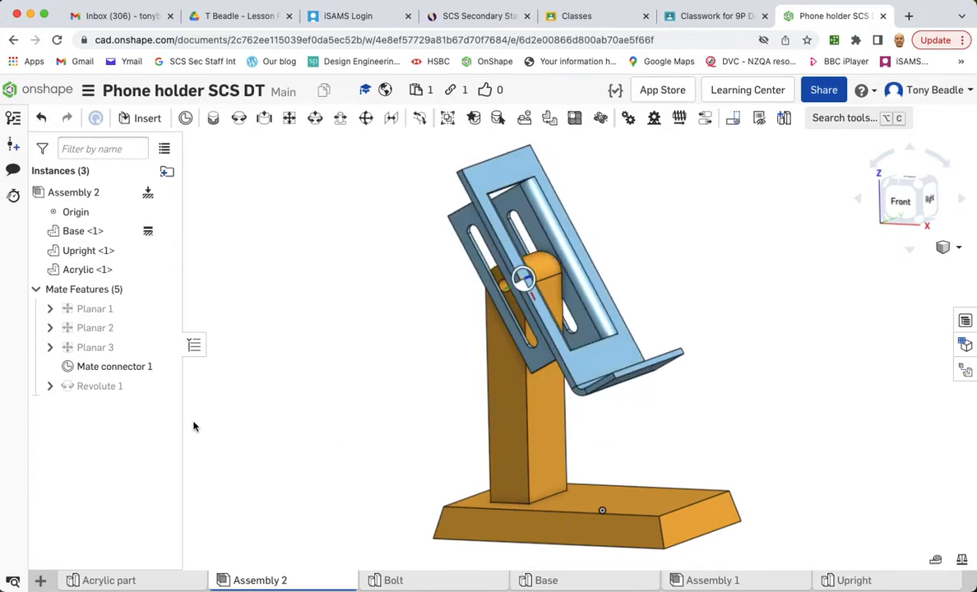
- Reopen the Revolute mate from the front view, preview its rotation and commit it
double_click(103, 386)
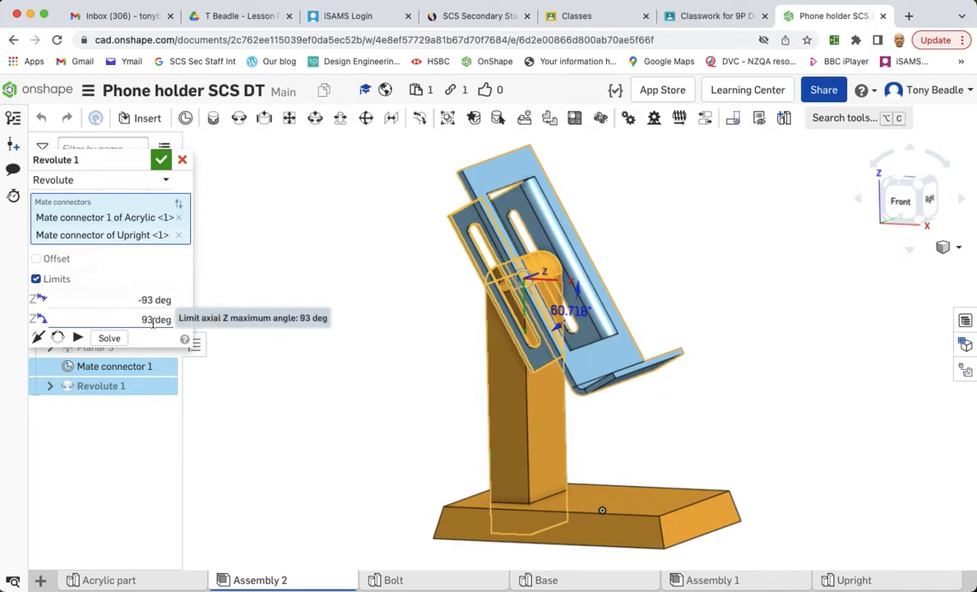
click(898, 199)
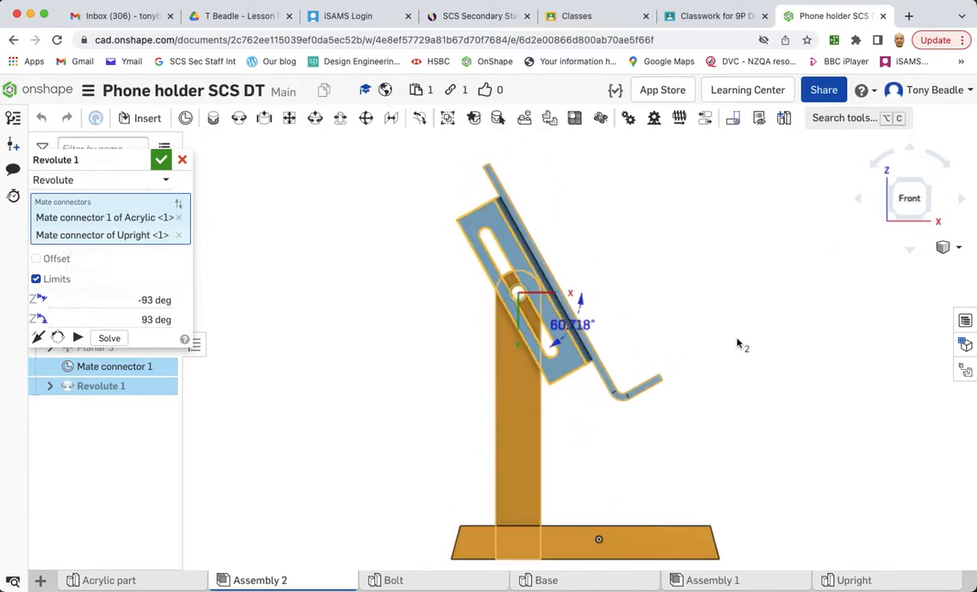
click(75, 338)
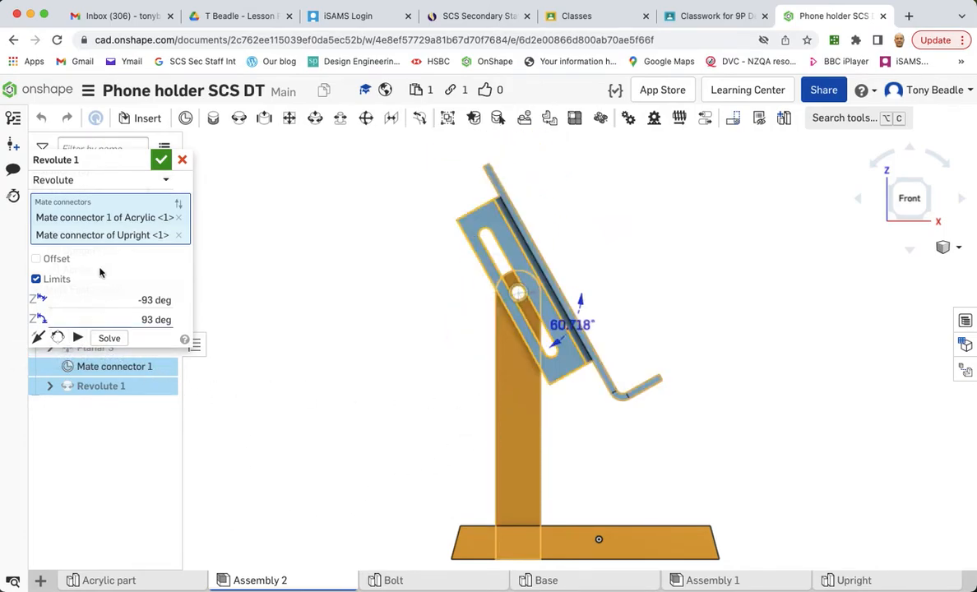
click(160, 161)
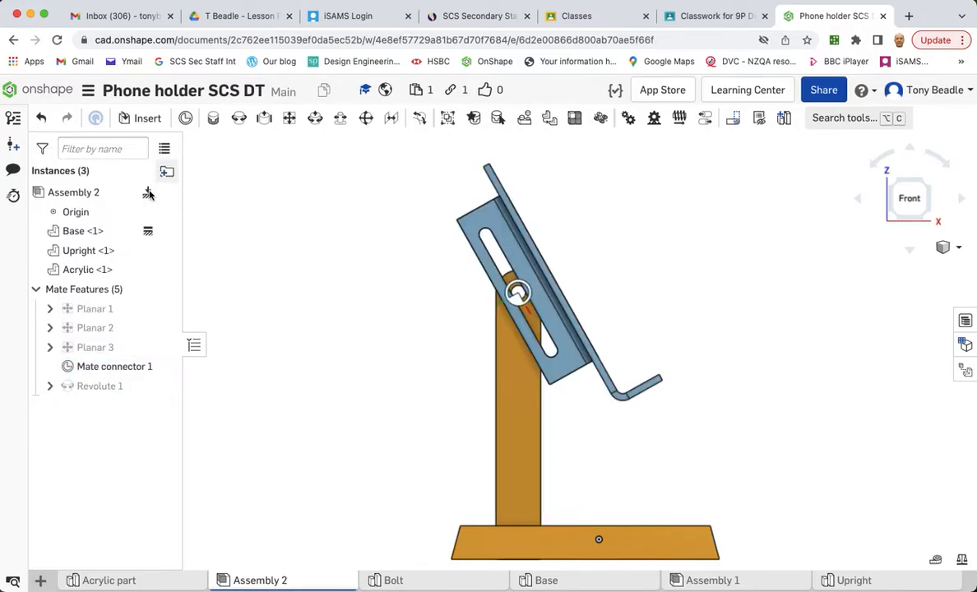
- Animate the Revolute mate to watch the Acrylic swing, then close the animation
right_click(82, 387)
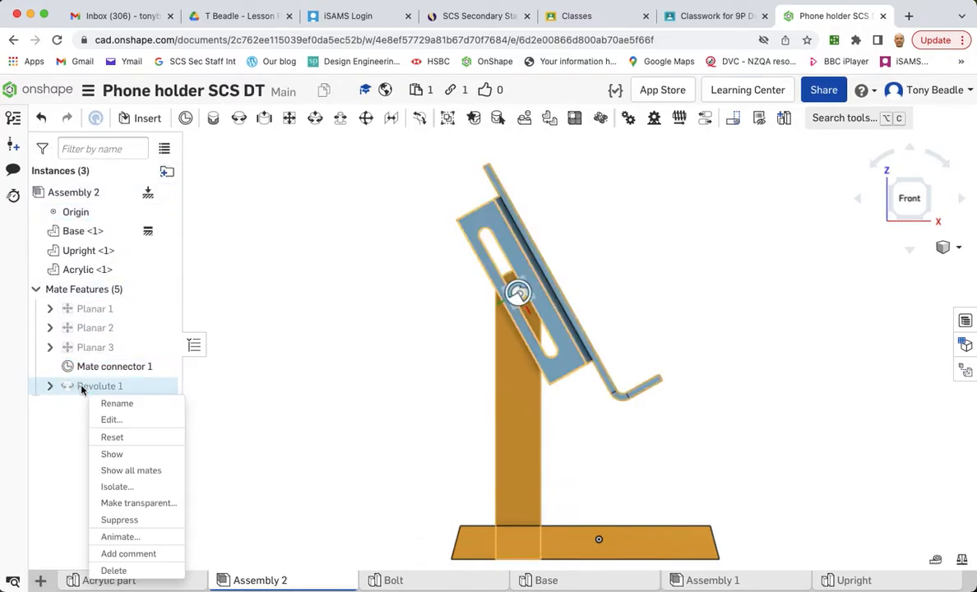
click(120, 537)
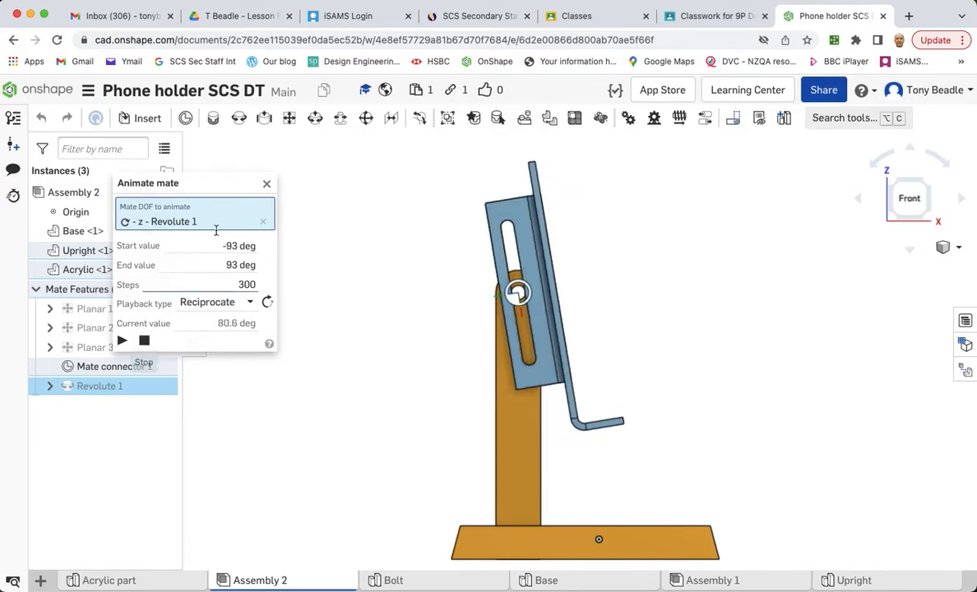
click(267, 184)
- Insert the Bolt part studio's bolt and nut into the assembly and move the bolt clear of the stand
right_drag(747, 299, 724, 254)
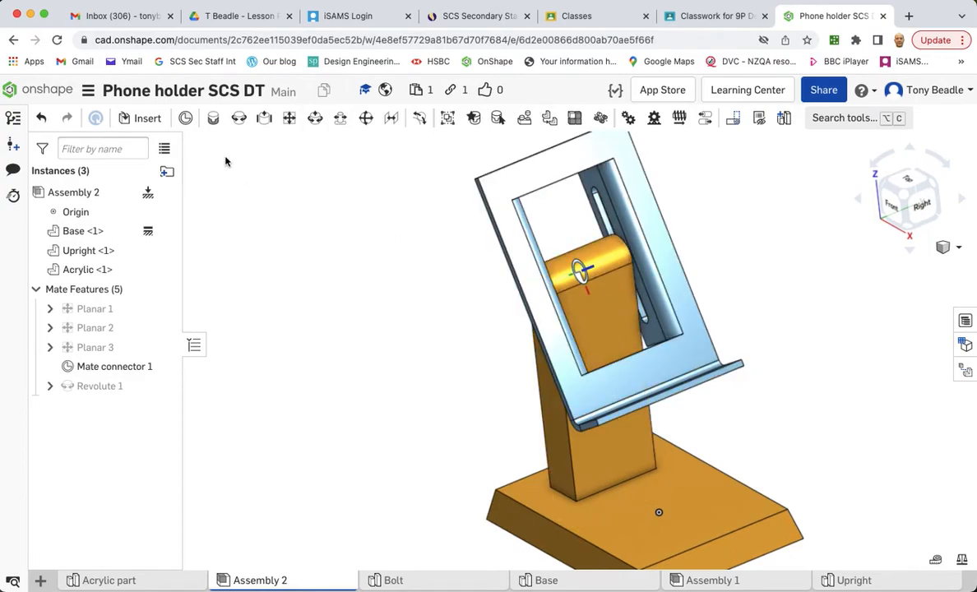
click(140, 120)
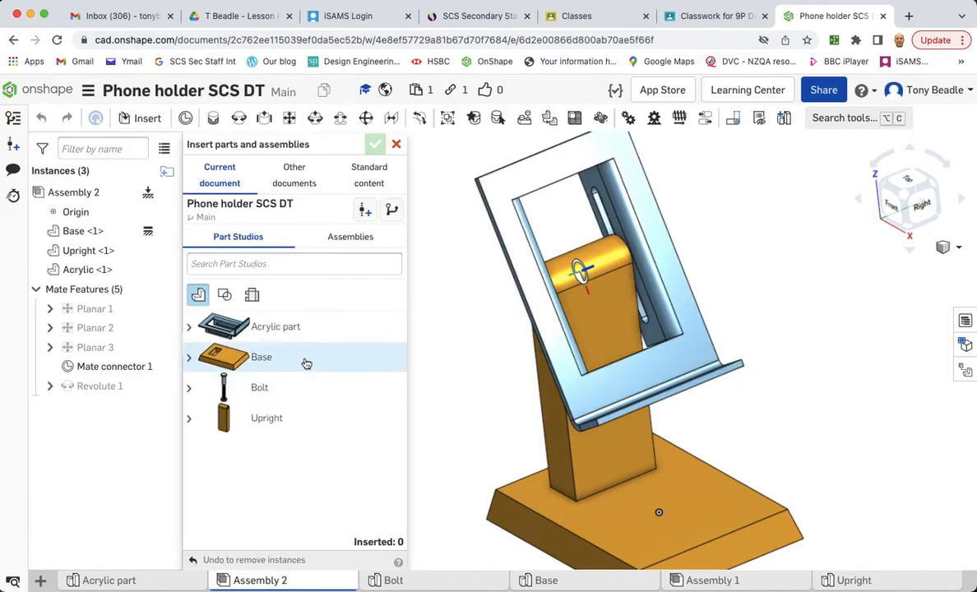
click(236, 395)
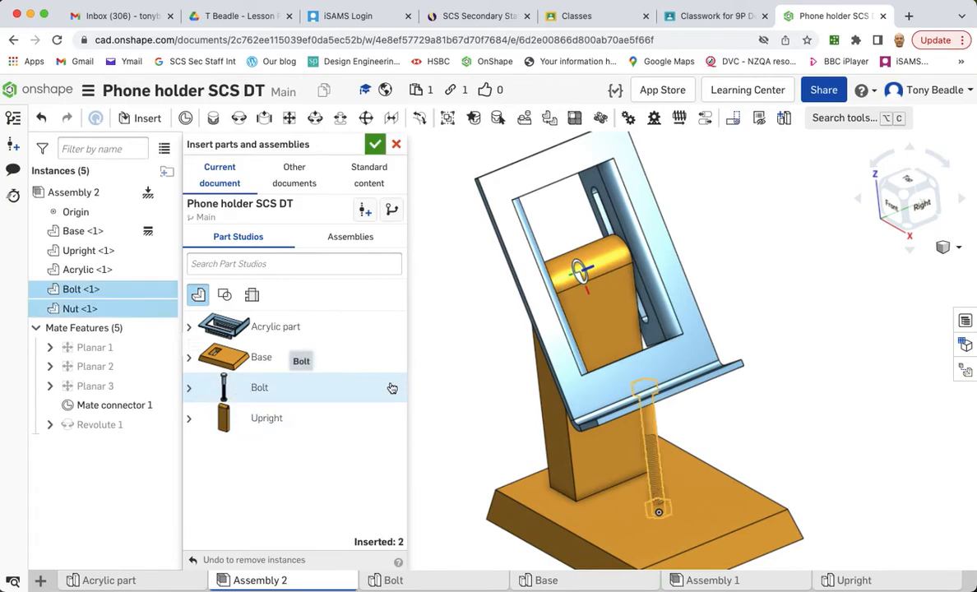
click(374, 146)
drag(668, 442, 384, 284)
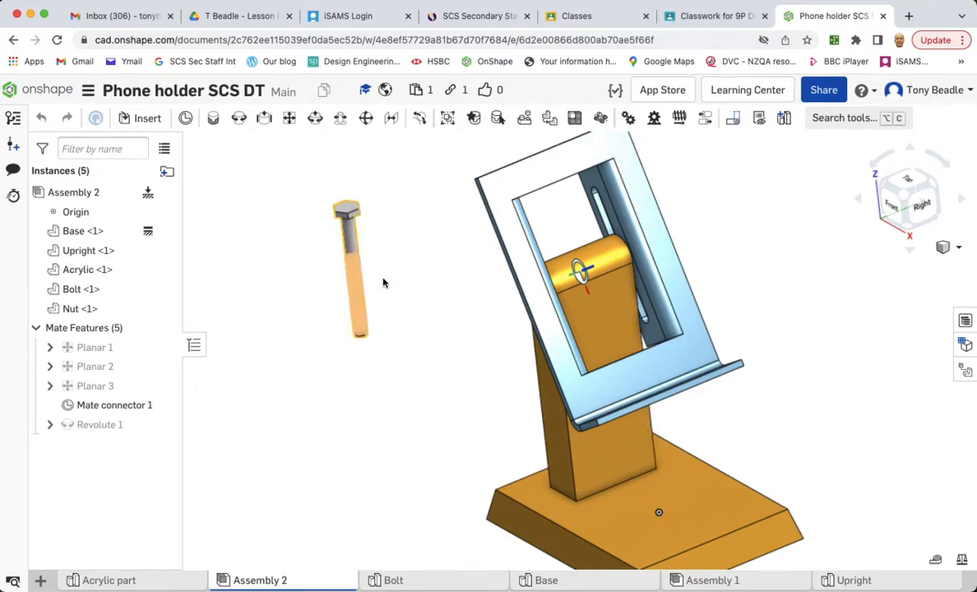
- Hide and reshow the Bolt, Acrylic, Upright and Base instances to locate the inserted nut
right_drag(770, 389, 833, 353)
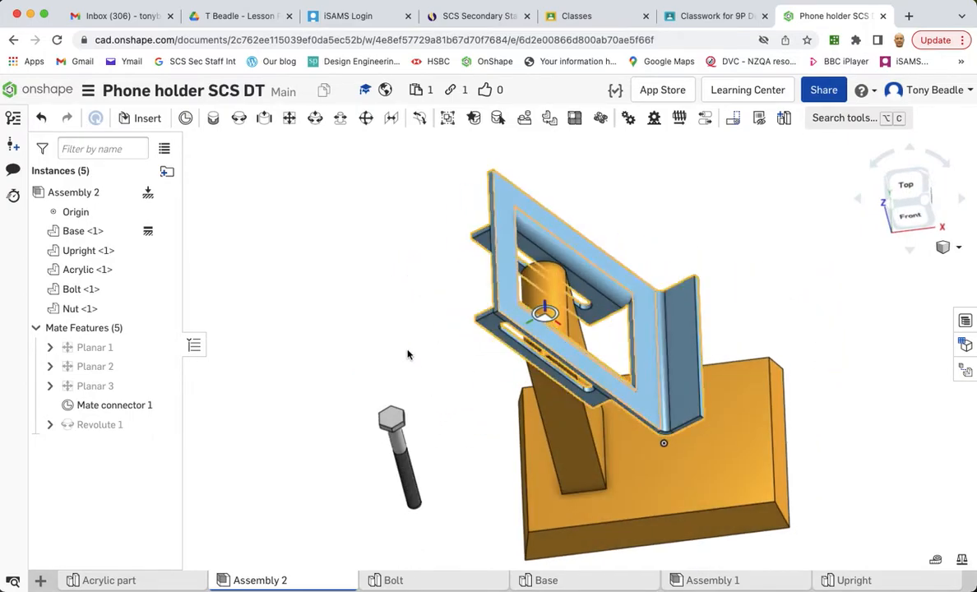
click(162, 289)
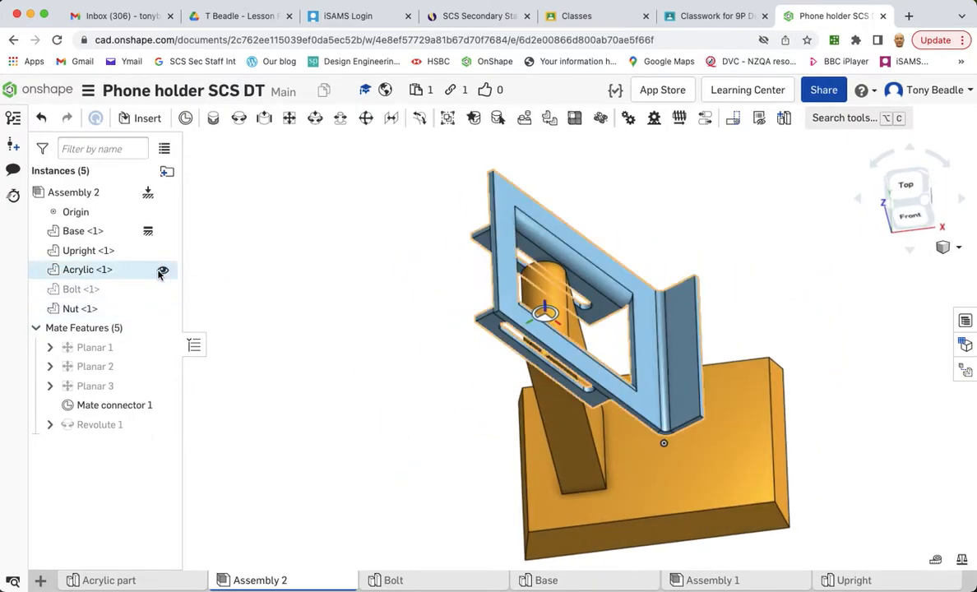
click(163, 269)
click(163, 251)
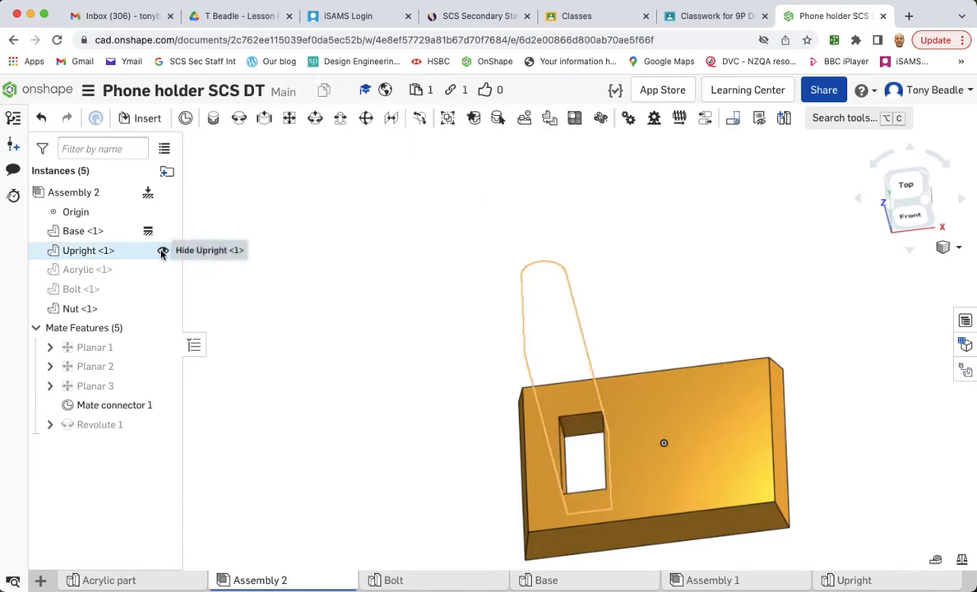
click(162, 234)
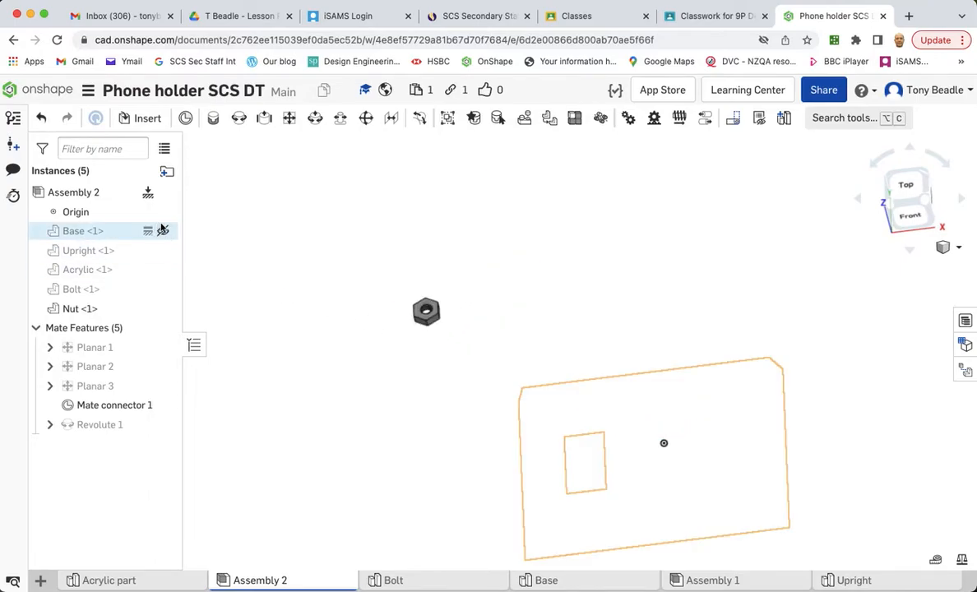
click(163, 230)
click(161, 250)
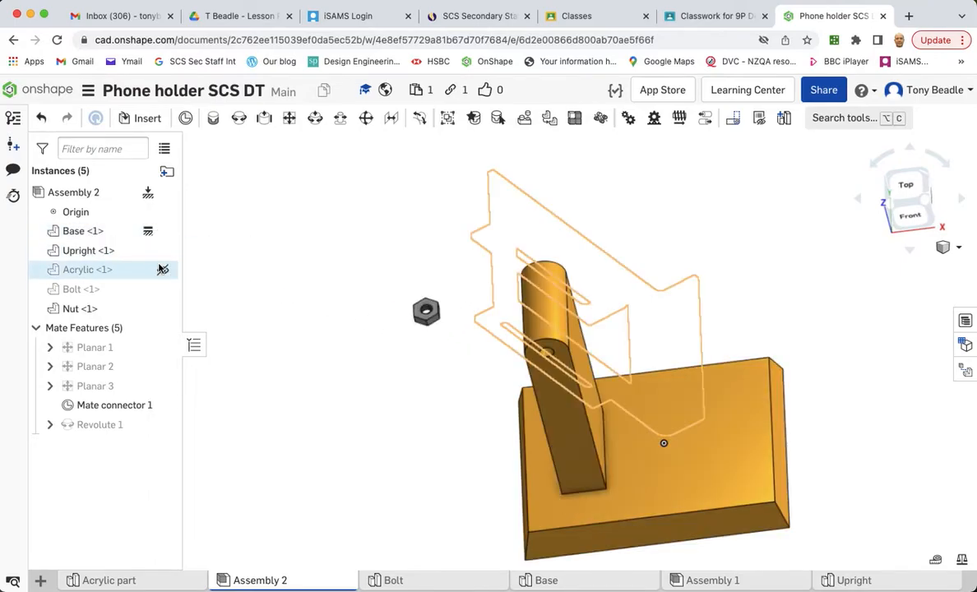
click(162, 270)
click(162, 289)
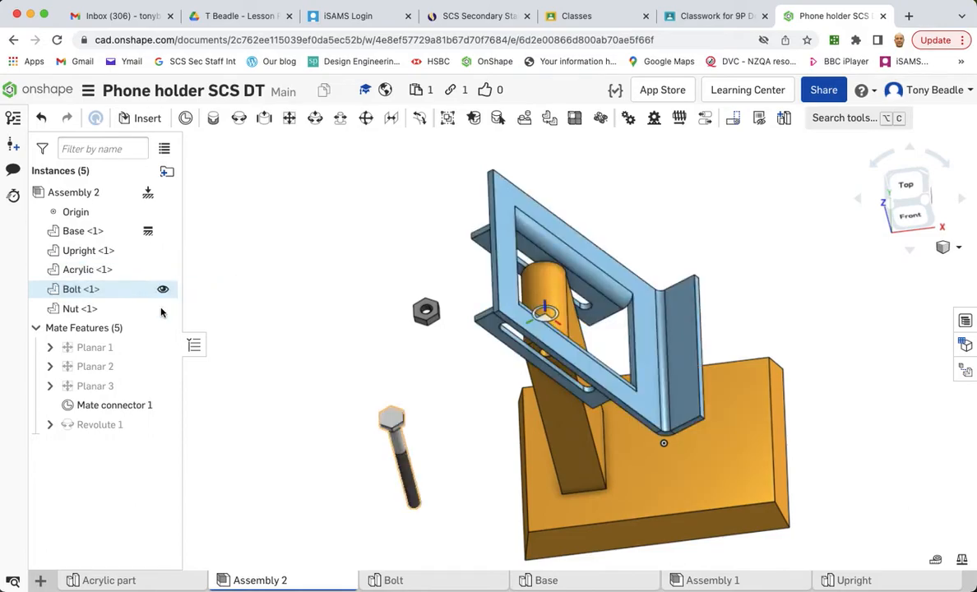
- Move the nut clear of the stand and hide Mate connector 1
right_drag(261, 283, 241, 293)
right_drag(404, 321, 428, 308)
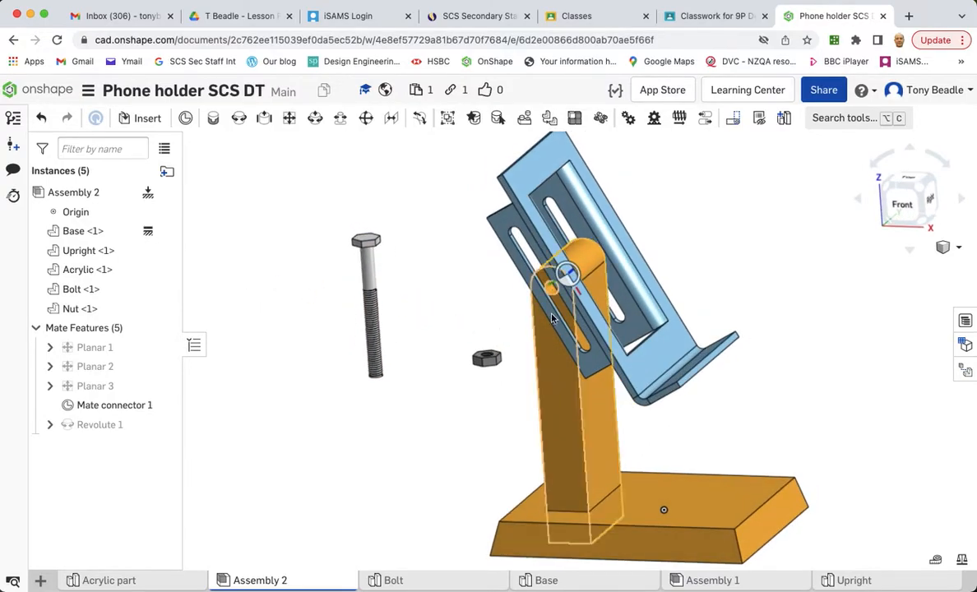
right_drag(411, 264, 475, 275)
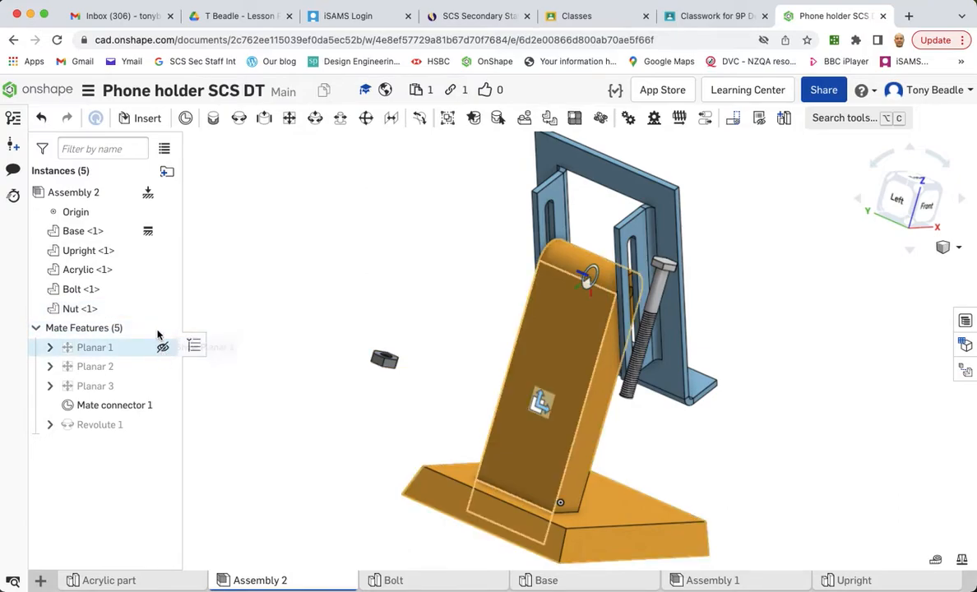
click(163, 405)
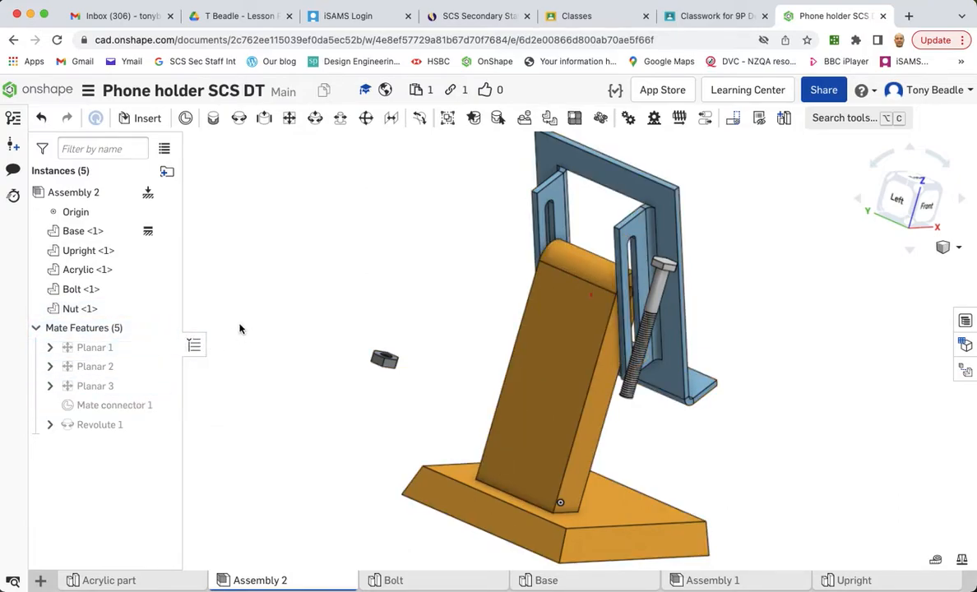
right_drag(266, 266, 175, 251)
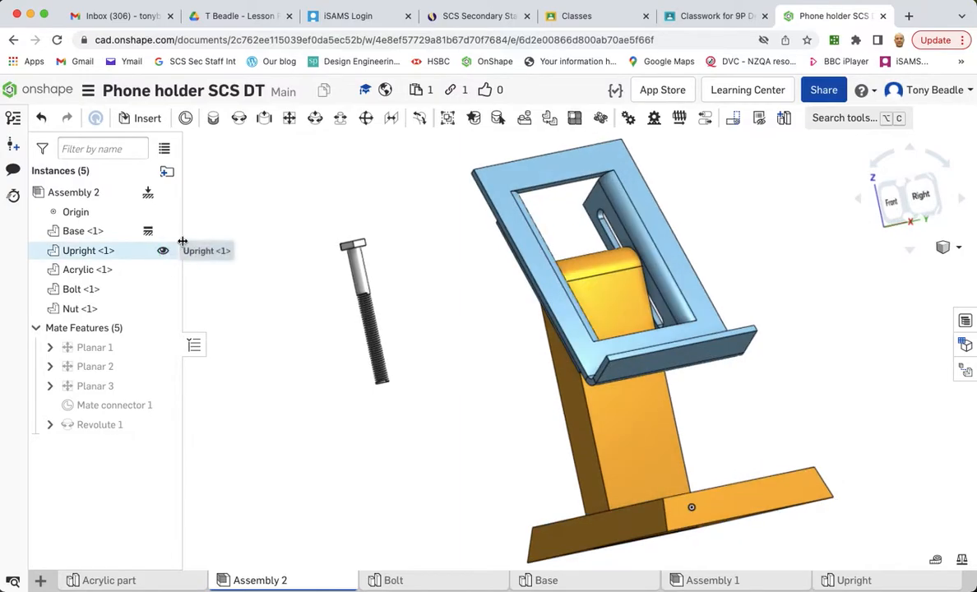
- Create a Revolute mate between the bolt's mate connector and the mate connector at the Upright's pivot hole
click(240, 119)
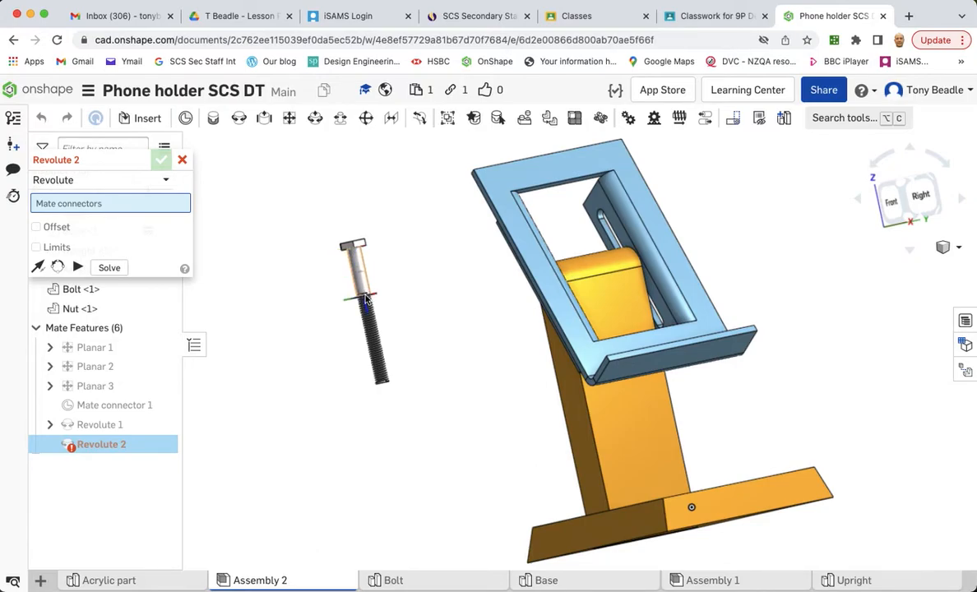
click(367, 299)
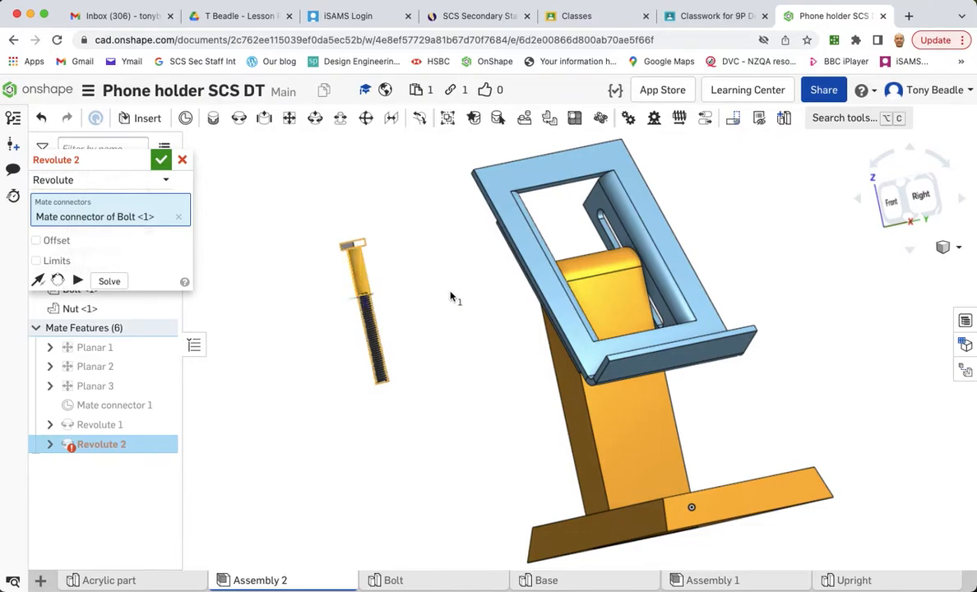
right_drag(425, 290, 438, 305)
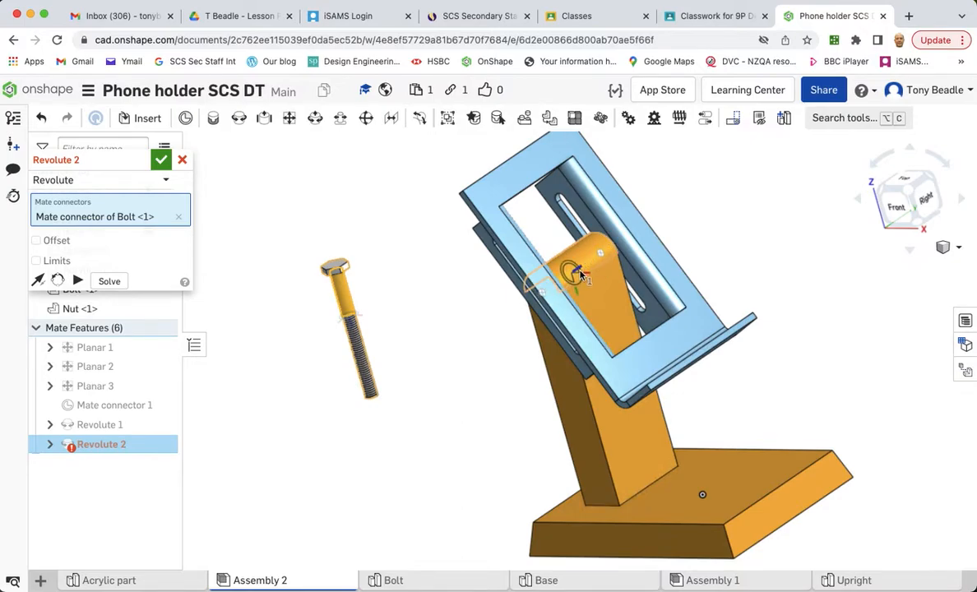
click(536, 251)
right_drag(467, 312, 433, 292)
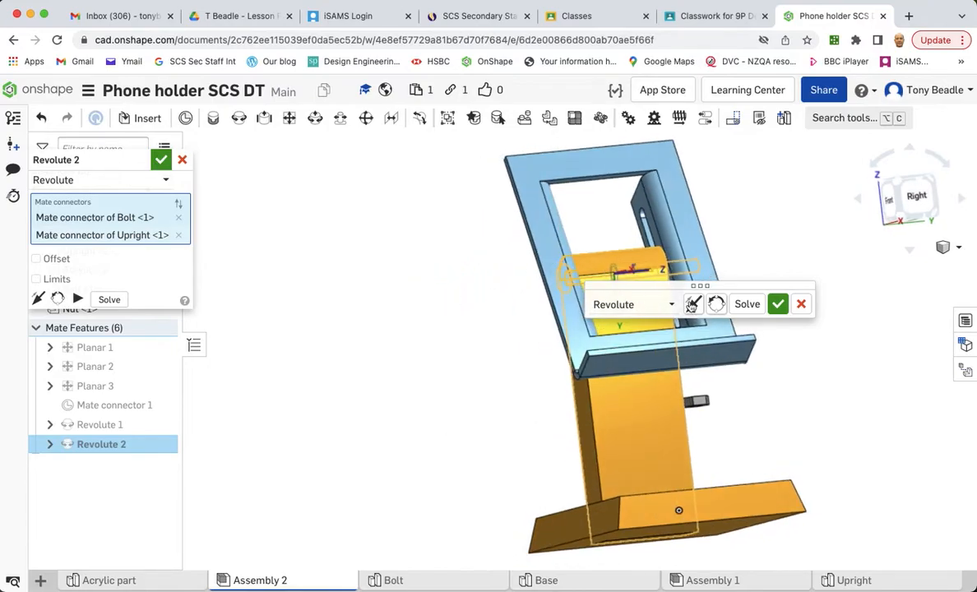
click(776, 306)
- Edit the bolt's Revolute mate to add an offset of -3 mm along Z
right_drag(493, 331, 600, 327)
scroll(598, 322, up, 5)
scroll(597, 319, up, 3)
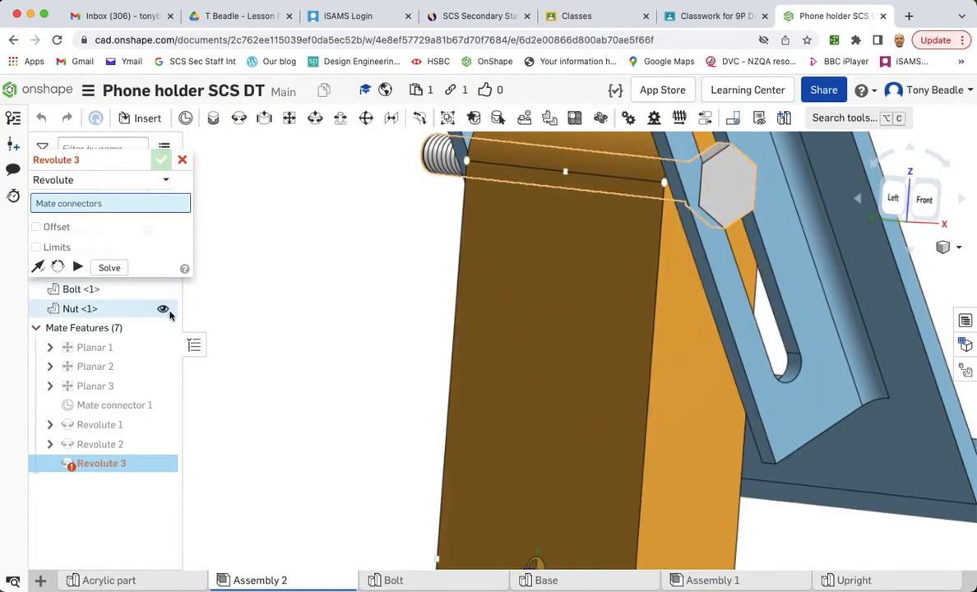
click(183, 161)
click(102, 445)
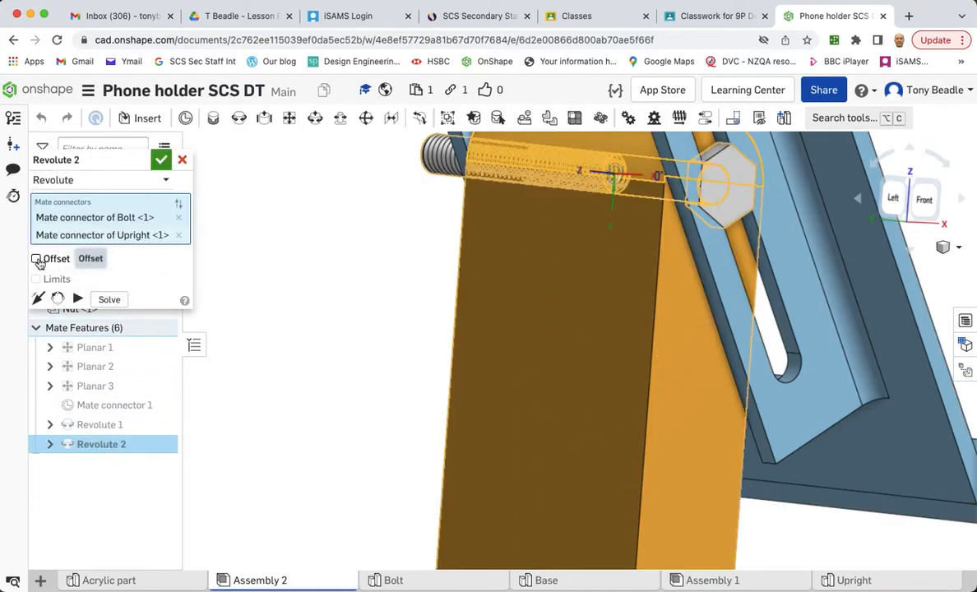
click(37, 259)
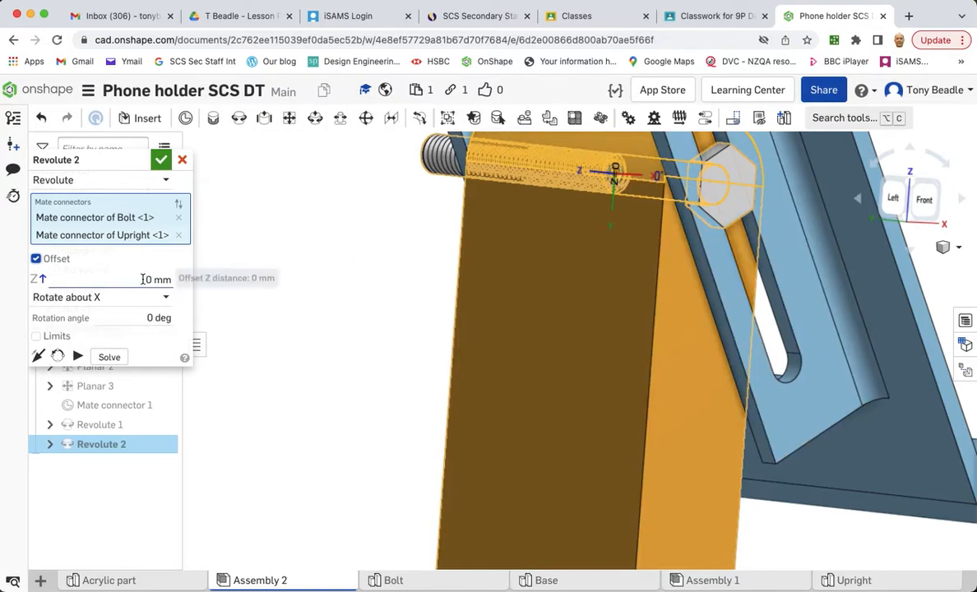
click(147, 279)
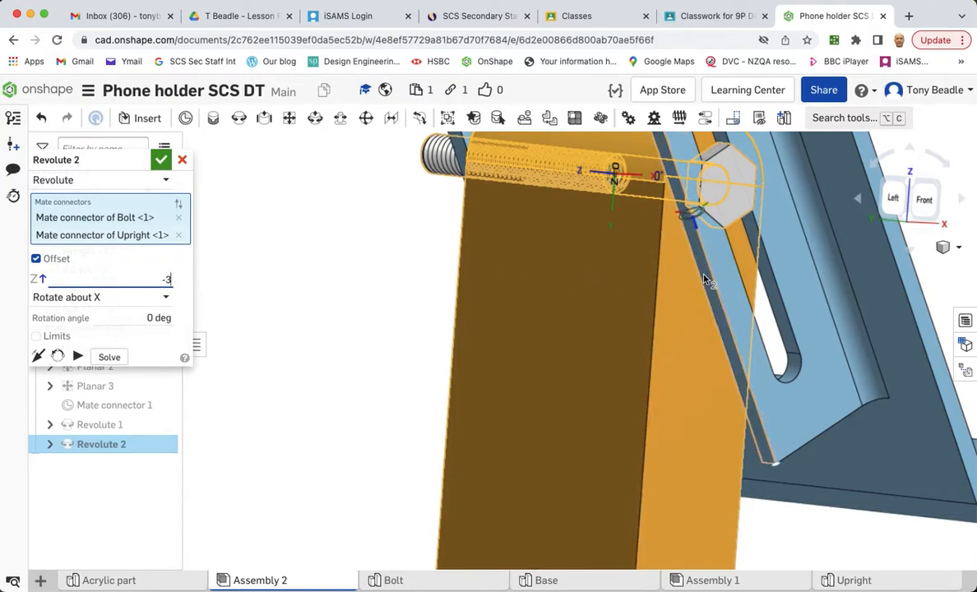
click(163, 159)
right_drag(282, 253, 313, 266)
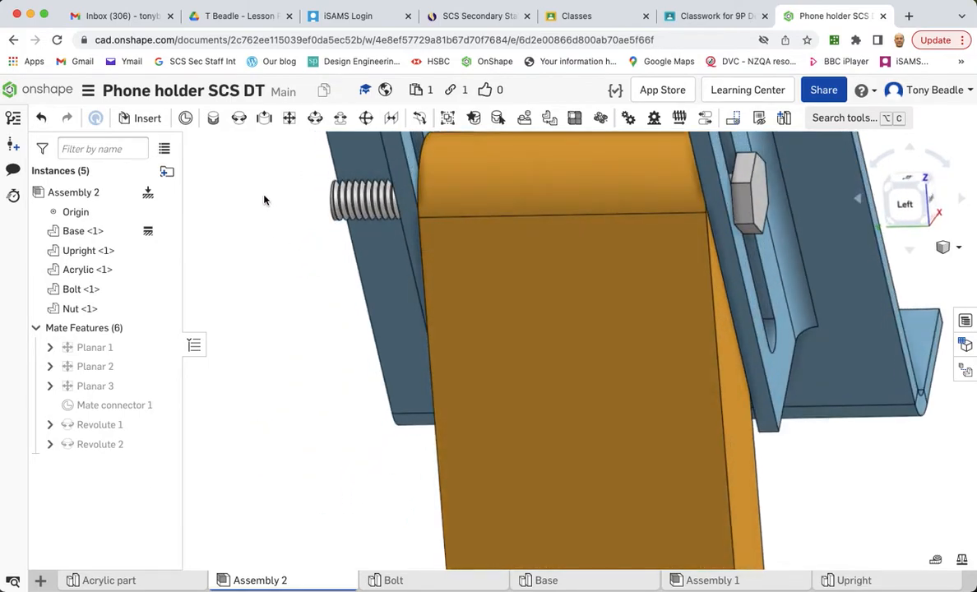
right_drag(257, 254, 286, 230)
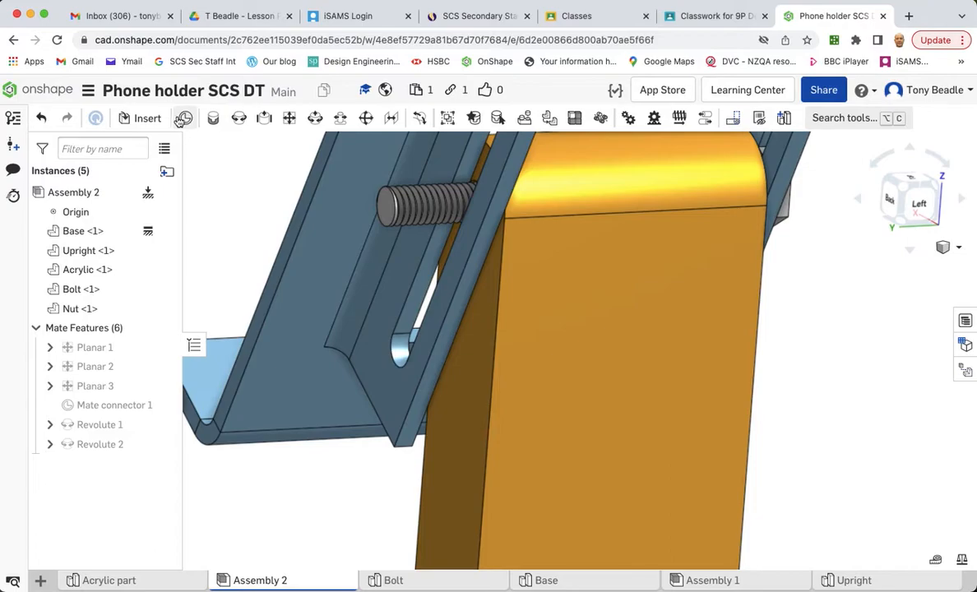
click(154, 119)
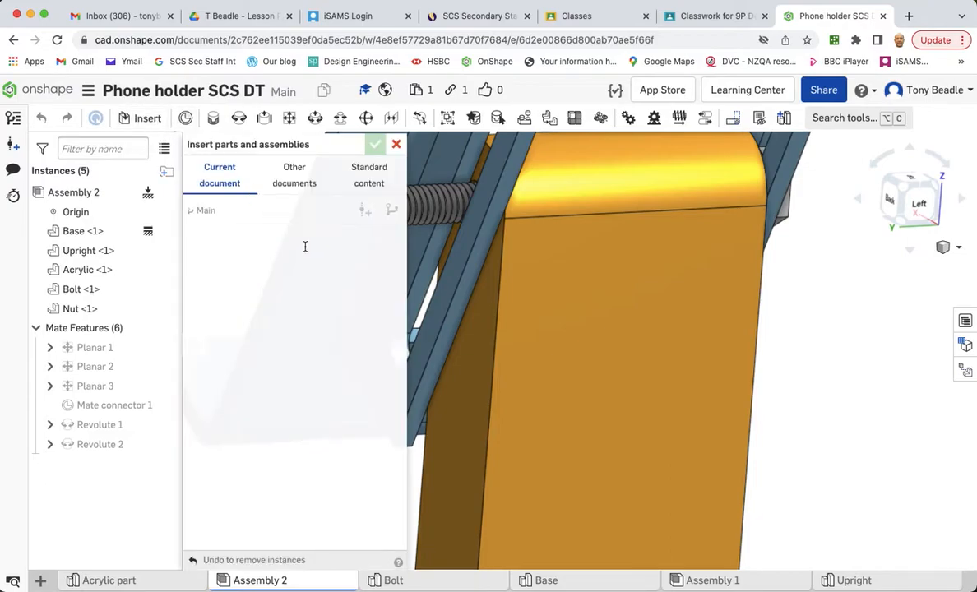
click(394, 145)
- Start a Cylindrical mate and select the mate connector at the bolt's threaded end
scroll(396, 288, down, 10)
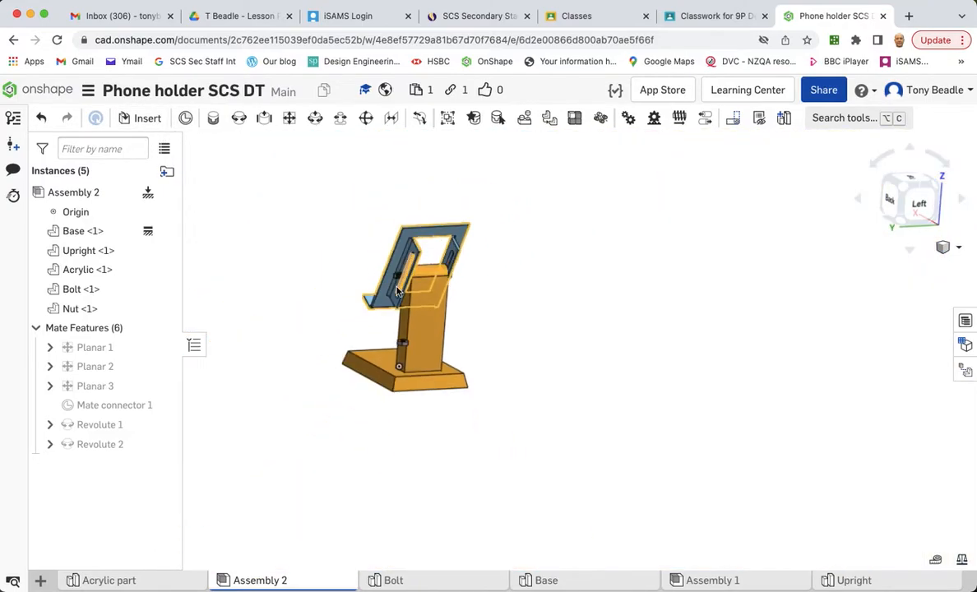
scroll(397, 292, up, 10)
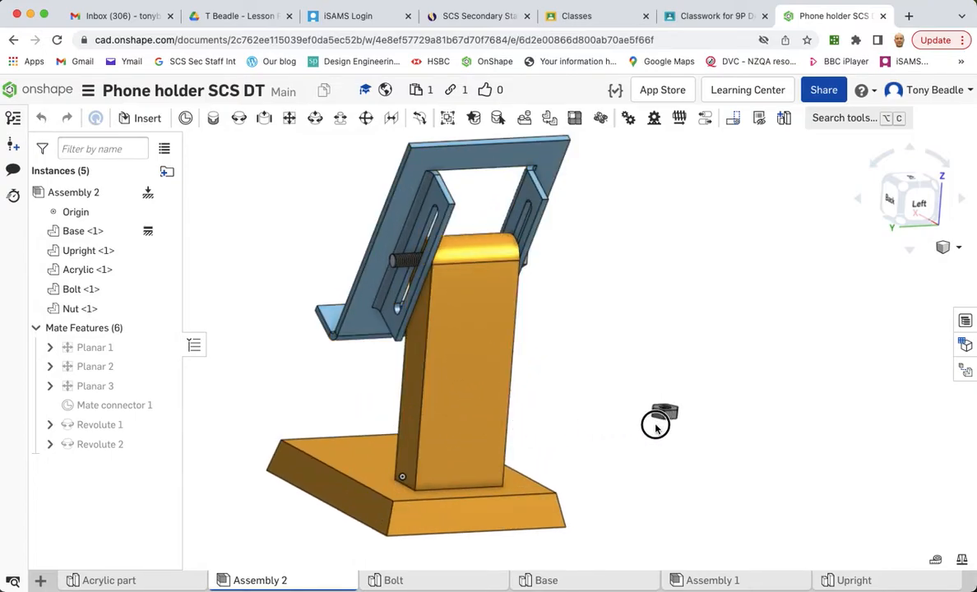
right_drag(679, 329, 680, 353)
right_drag(417, 303, 502, 305)
scroll(504, 305, up, 3)
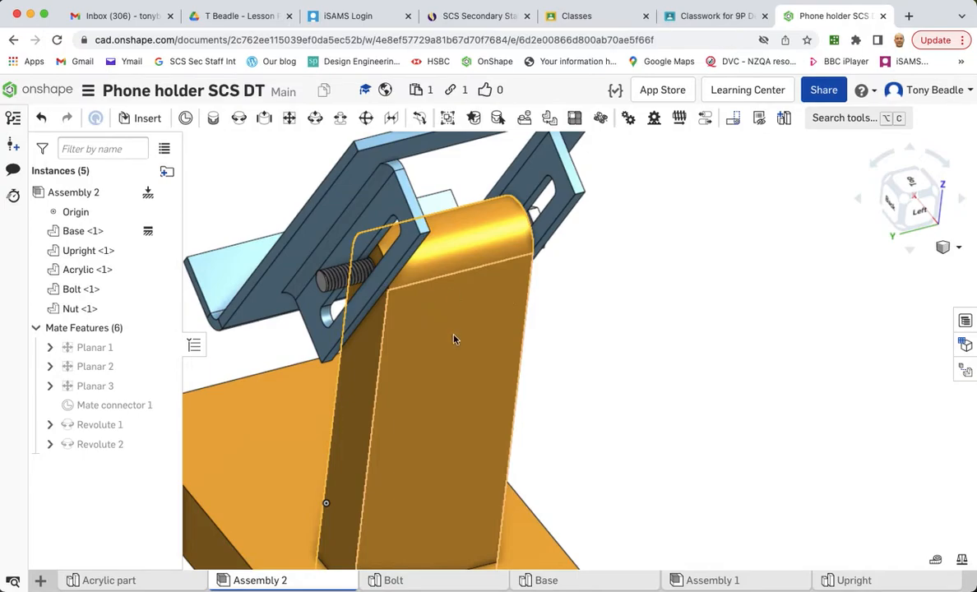
click(316, 119)
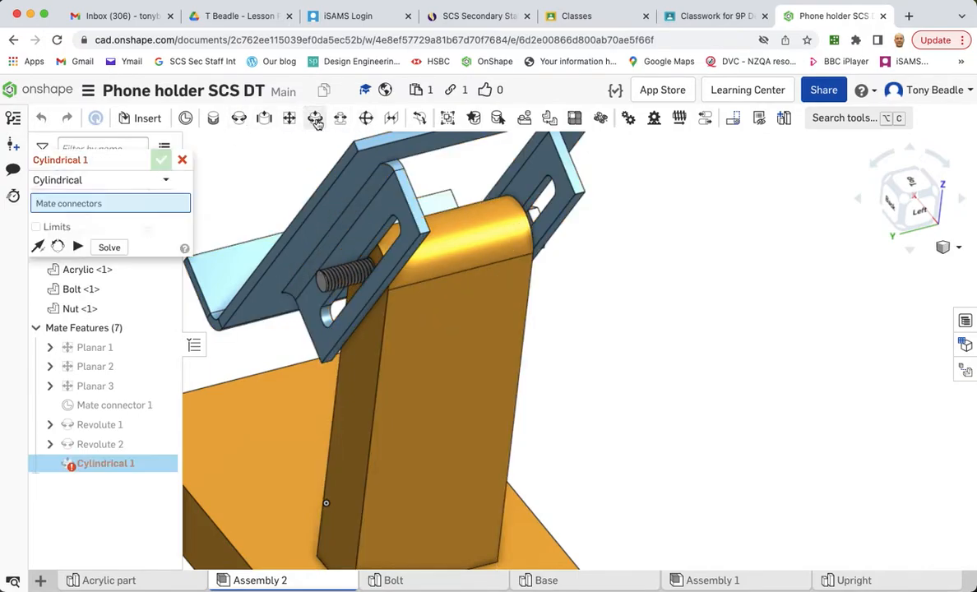
scroll(263, 329, up, 5)
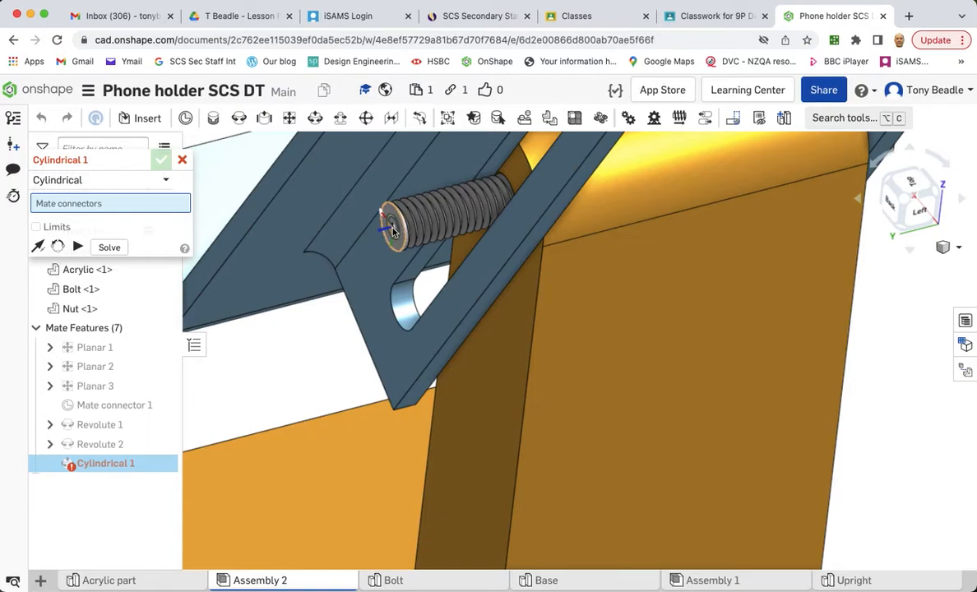
click(392, 233)
scroll(881, 429, up, 2)
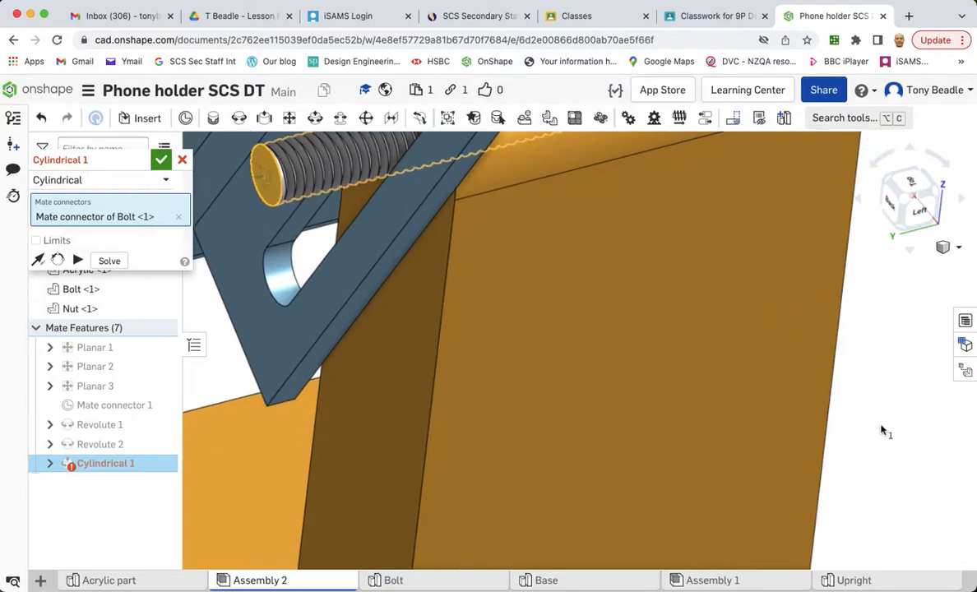
- Select the nut's hole mate connector and accept the Cylindrical mate joining nut to bolt
scroll(881, 429, down, 5)
scroll(598, 355, up, 2)
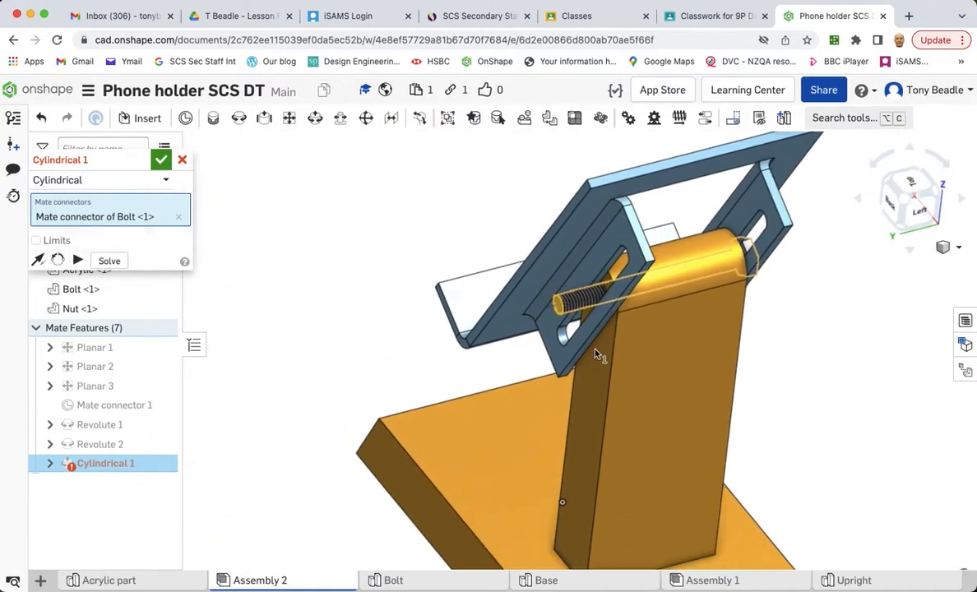
scroll(840, 448, up, 5)
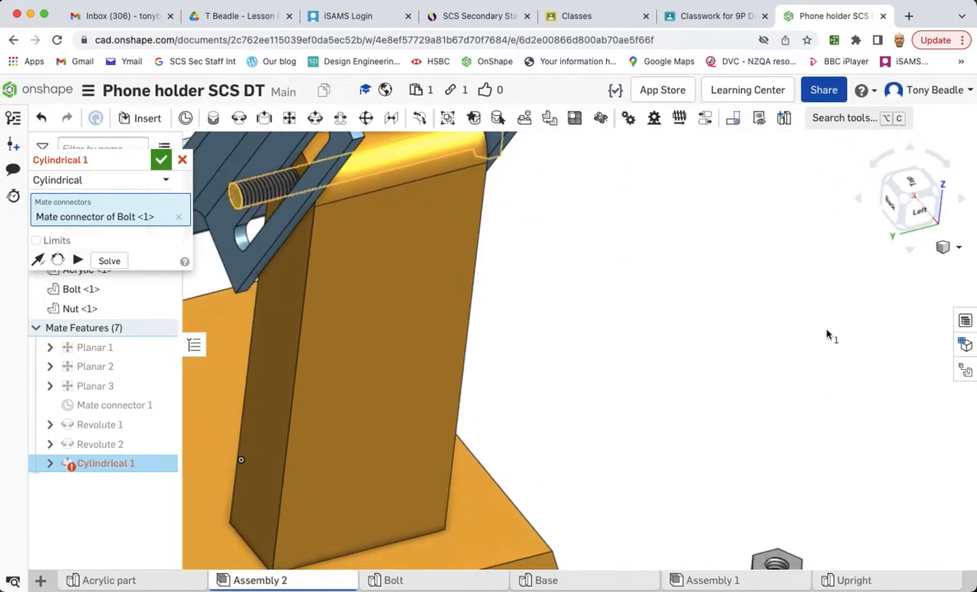
middle_drag(826, 334, 797, 131)
scroll(847, 322, up, 3)
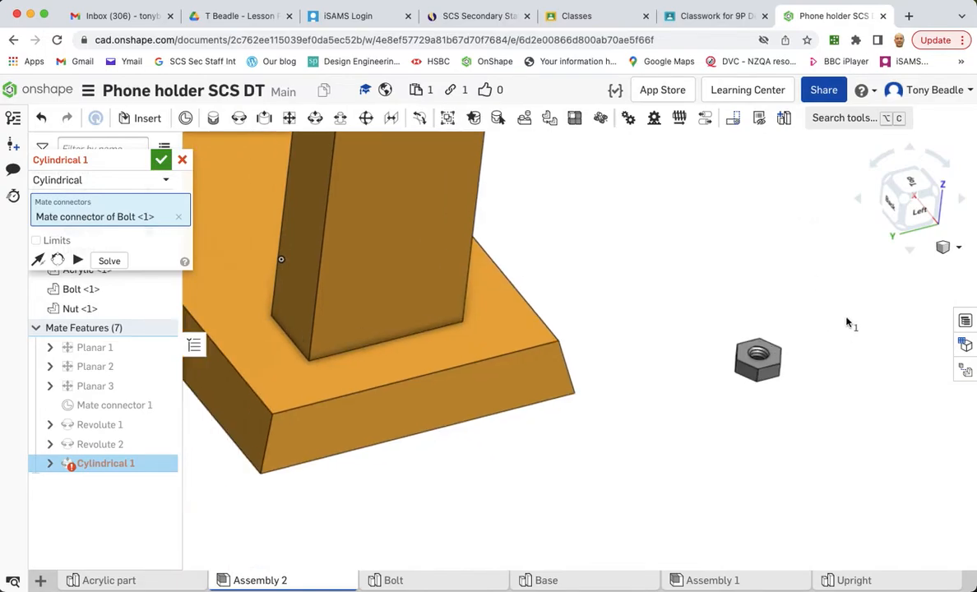
scroll(848, 322, down, 3)
scroll(848, 322, up, 2)
scroll(847, 322, up, 2)
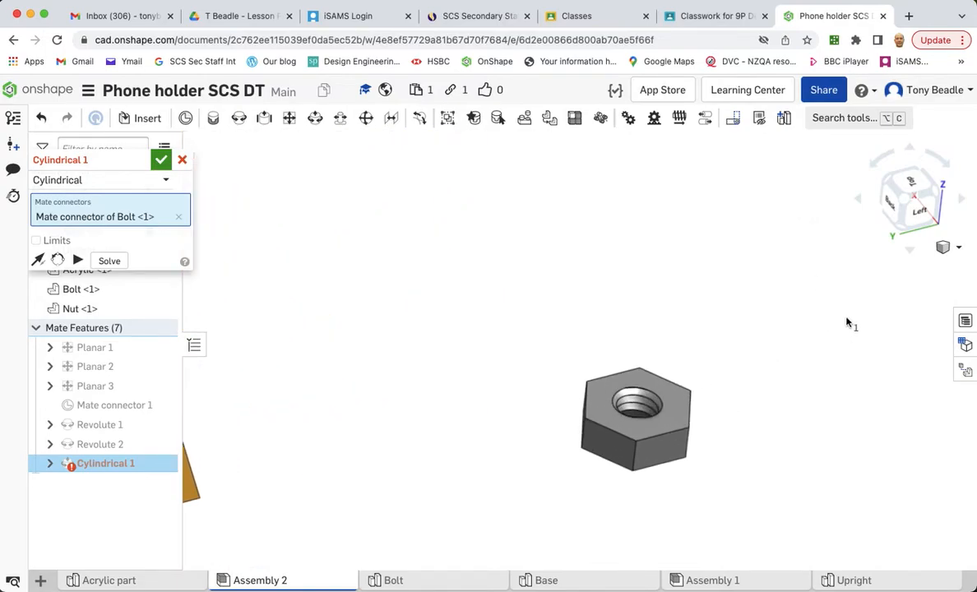
scroll(798, 315, up, 2)
right_drag(770, 302, 767, 322)
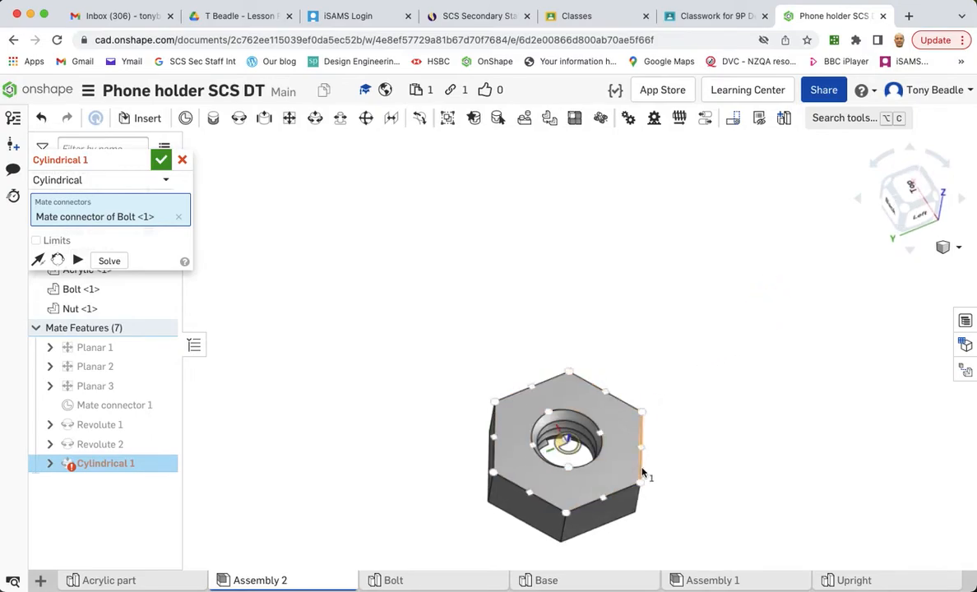
click(567, 444)
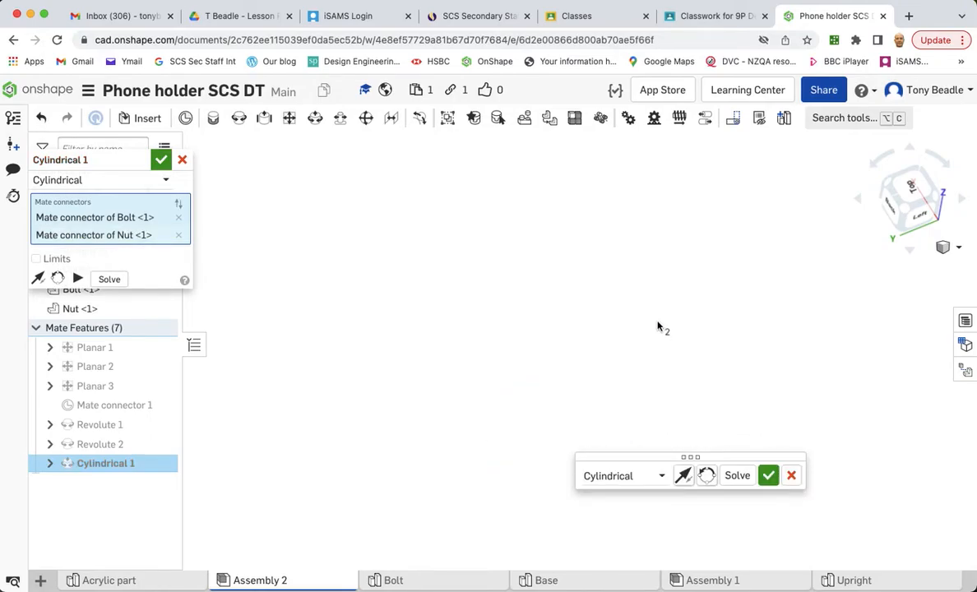
scroll(658, 326, down, 6)
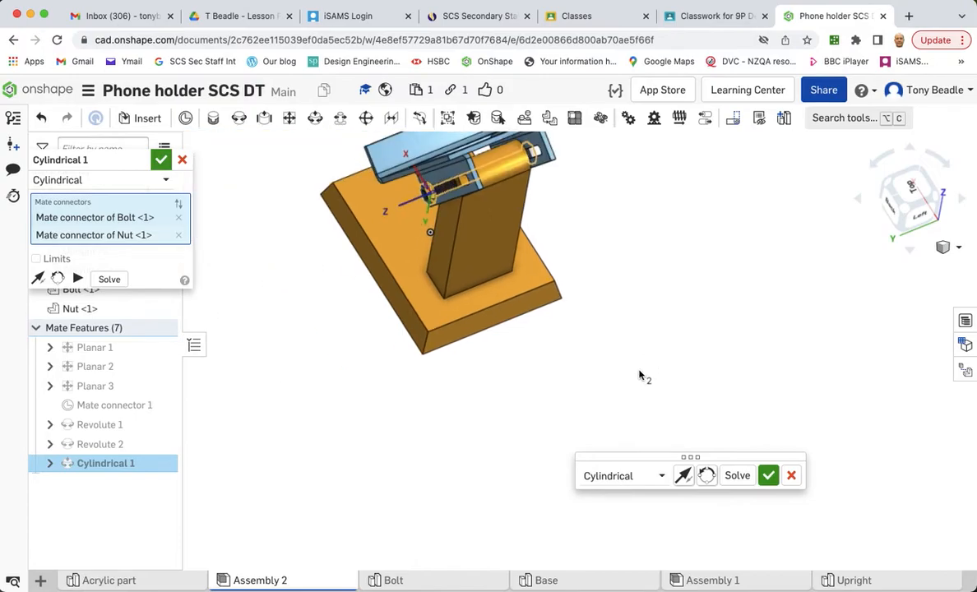
mouse_move(621, 386)
right_down()
mouse_move(636, 366)
mouse_move(593, 397)
mouse_move(633, 401)
right_up()
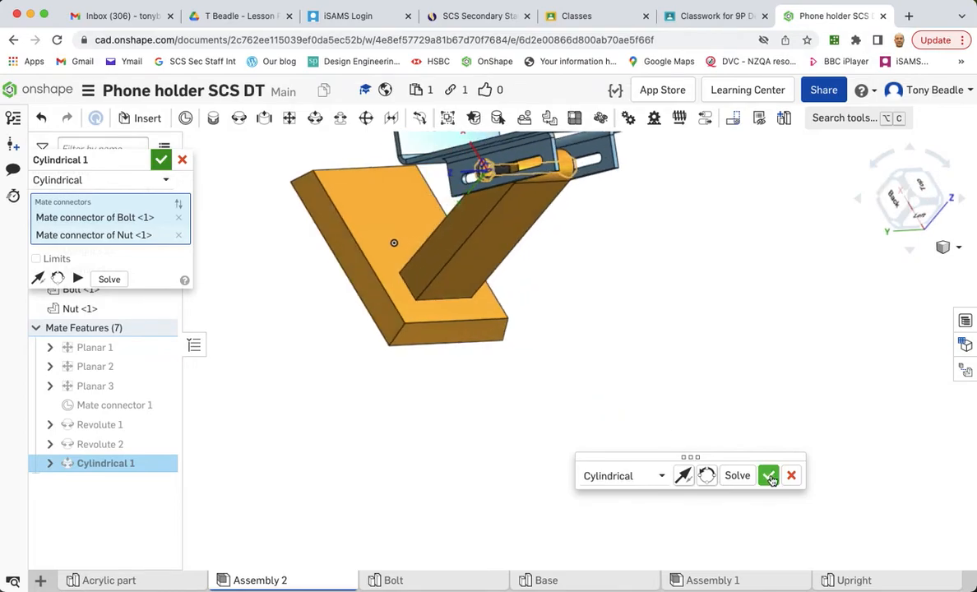
click(769, 477)
- Flip the primary axis of the bolt–nut Cylindrical mate and slide the nut outward along the bolt
mouse_move(573, 278)
middle_down()
mouse_move(753, 454)
mouse_move(894, 474)
middle_up()
middle_drag(811, 424, 919, 581)
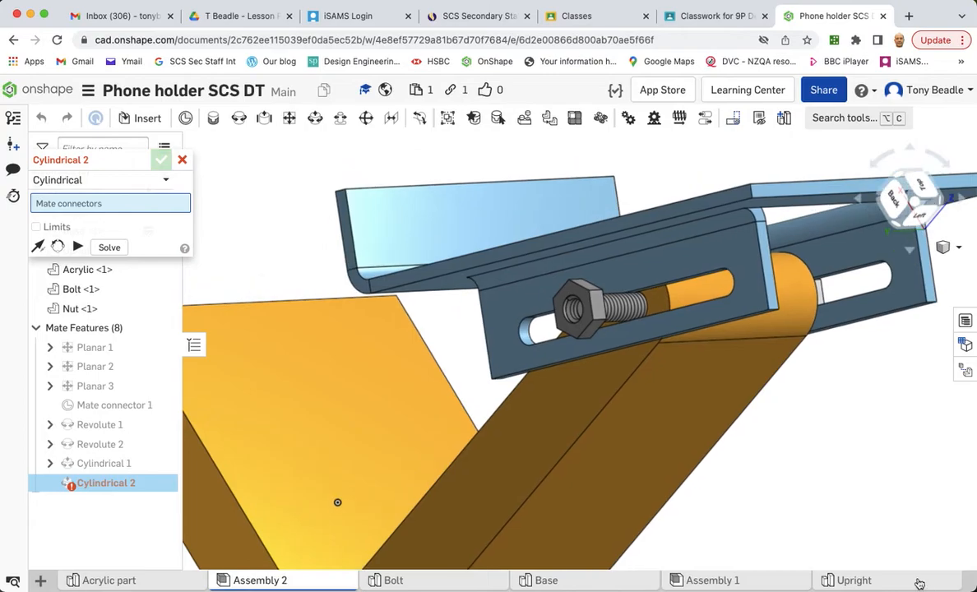
right_drag(890, 542, 859, 544)
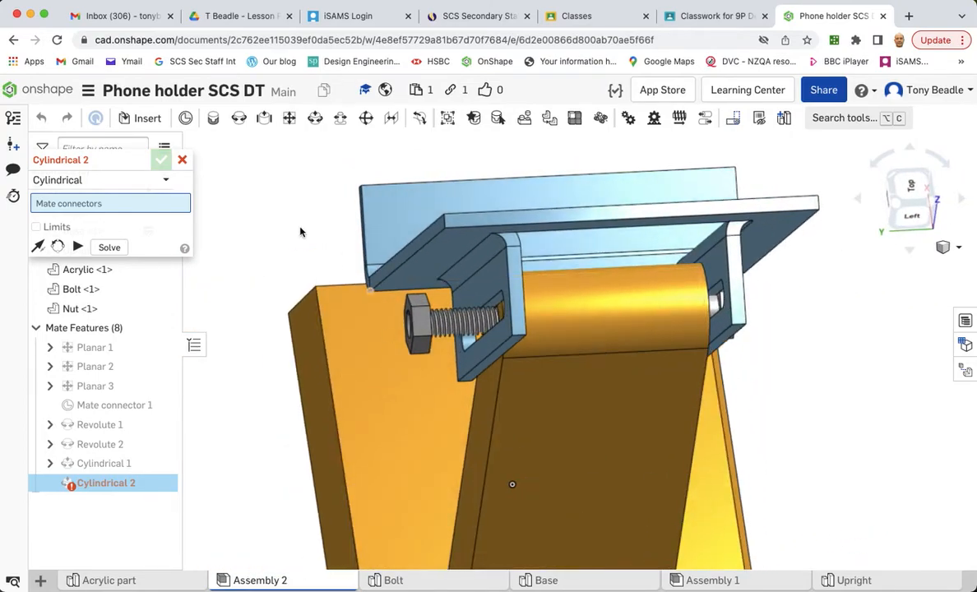
click(182, 159)
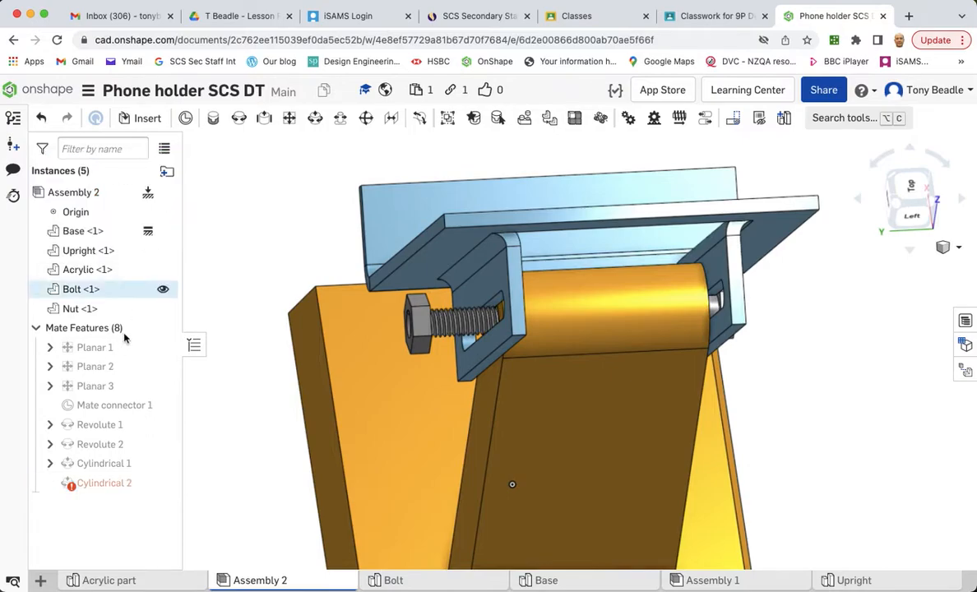
double_click(98, 465)
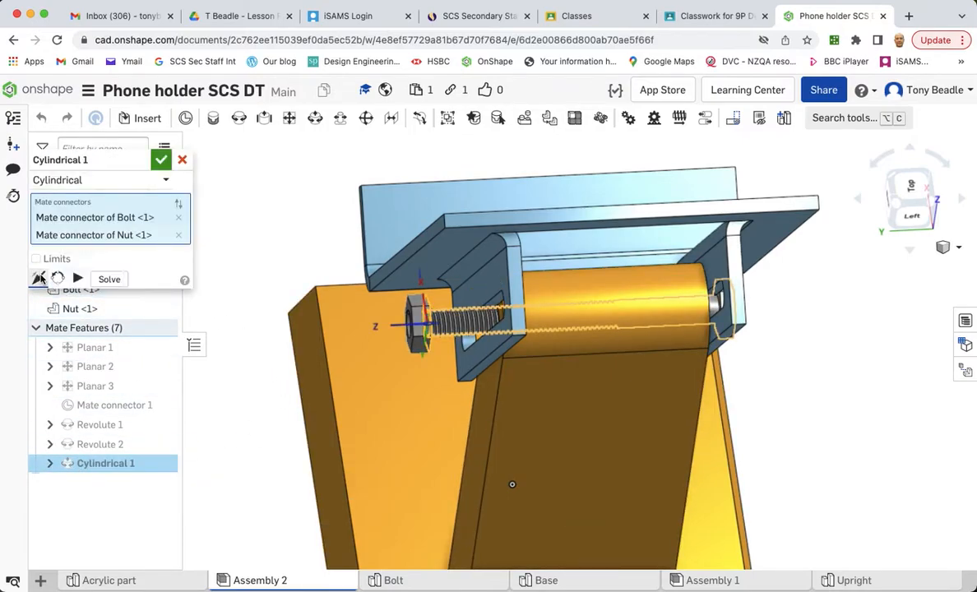
click(39, 279)
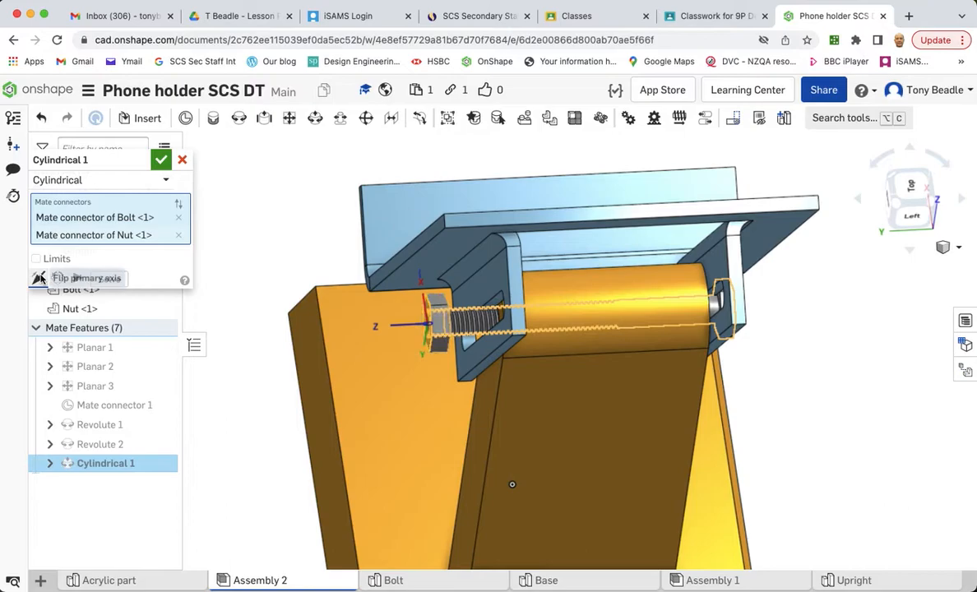
click(162, 161)
mouse_move(281, 388)
right_down()
mouse_move(297, 384)
mouse_move(261, 371)
mouse_move(272, 374)
right_up()
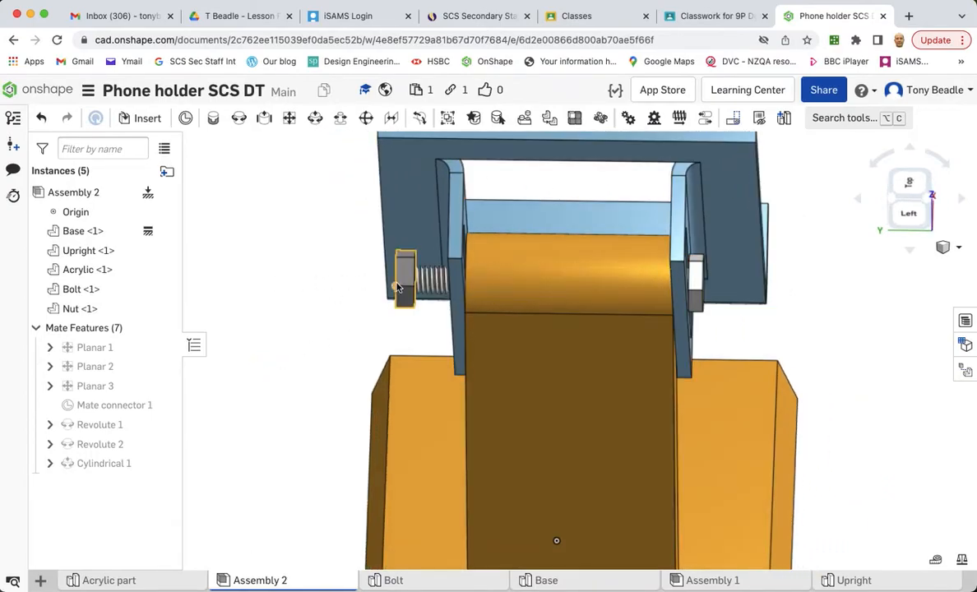
drag(447, 279, 251, 275)
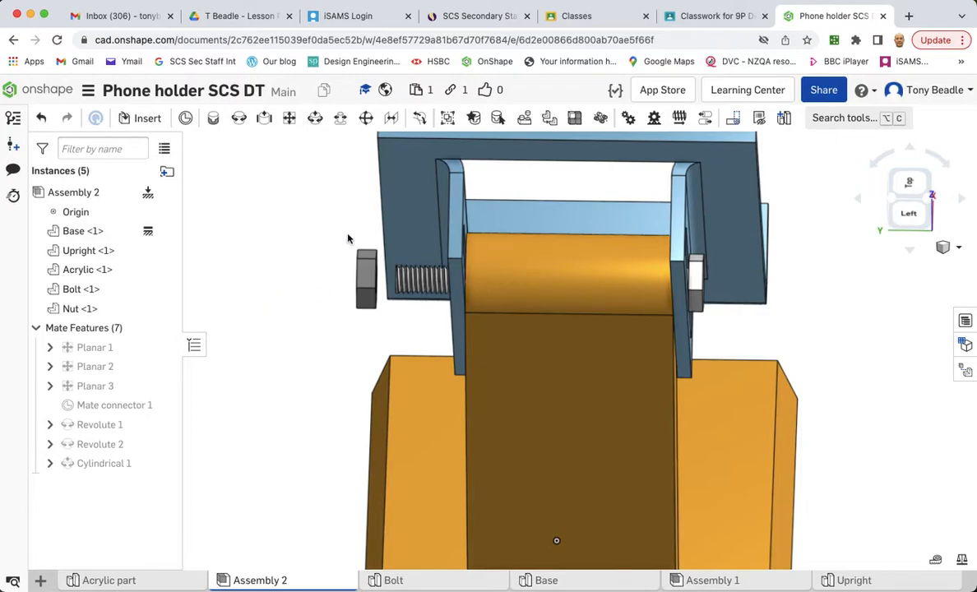
- Add a Screw relation to the bolt–nut Cylindrical 1 mate with a distance per revolution of 1 mm
click(680, 119)
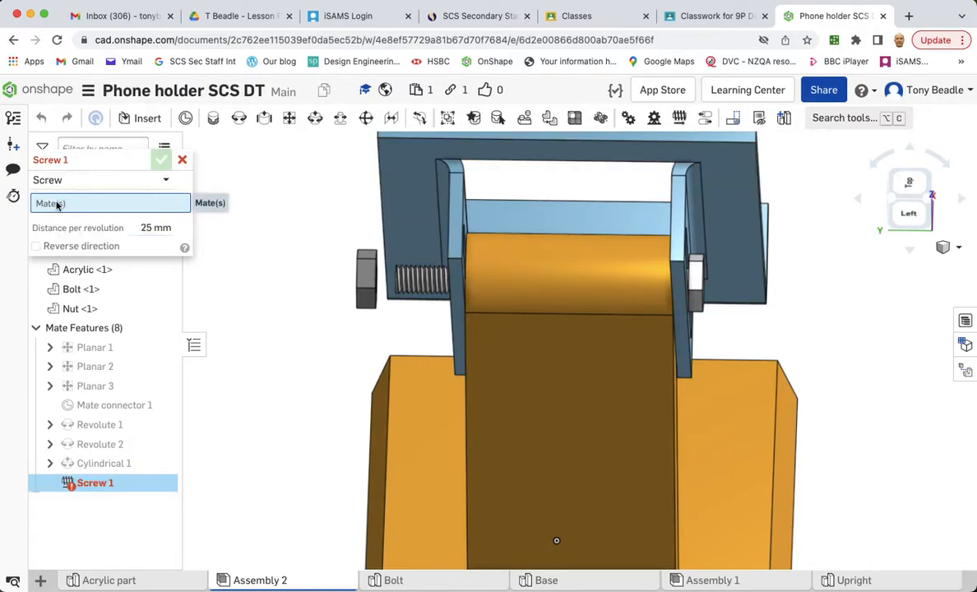
click(100, 466)
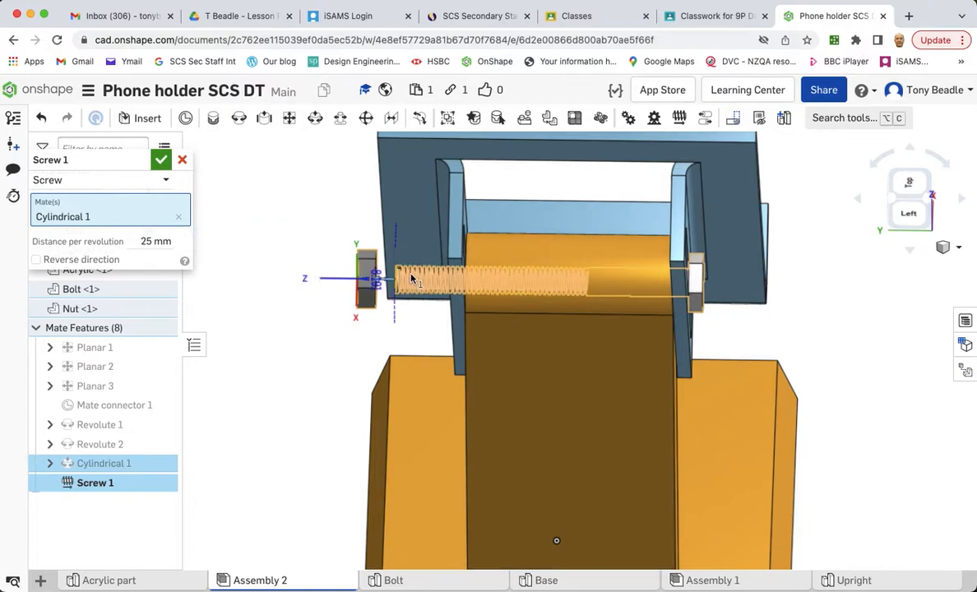
scroll(411, 278, up, 3)
scroll(411, 278, up, 5)
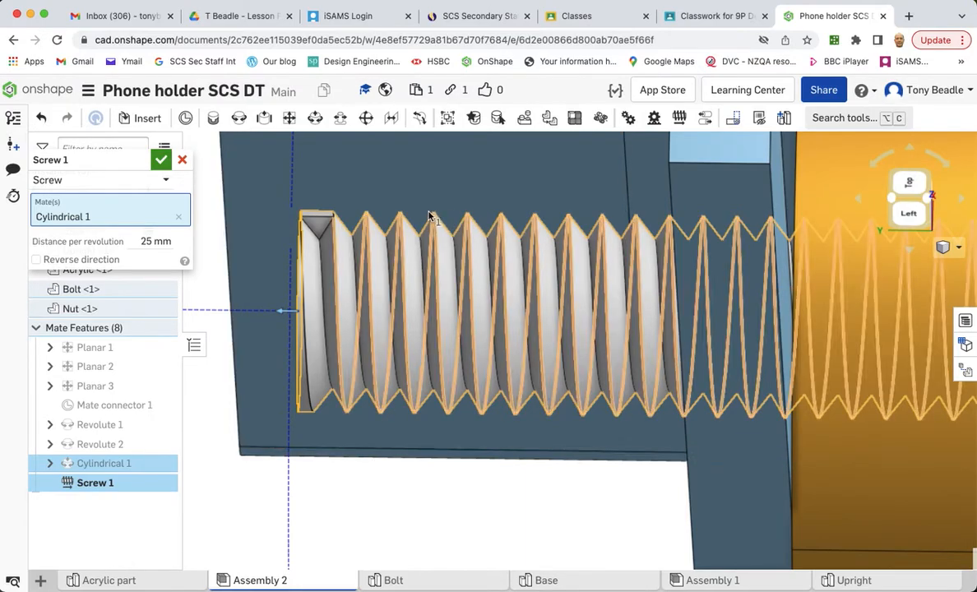
click(155, 241)
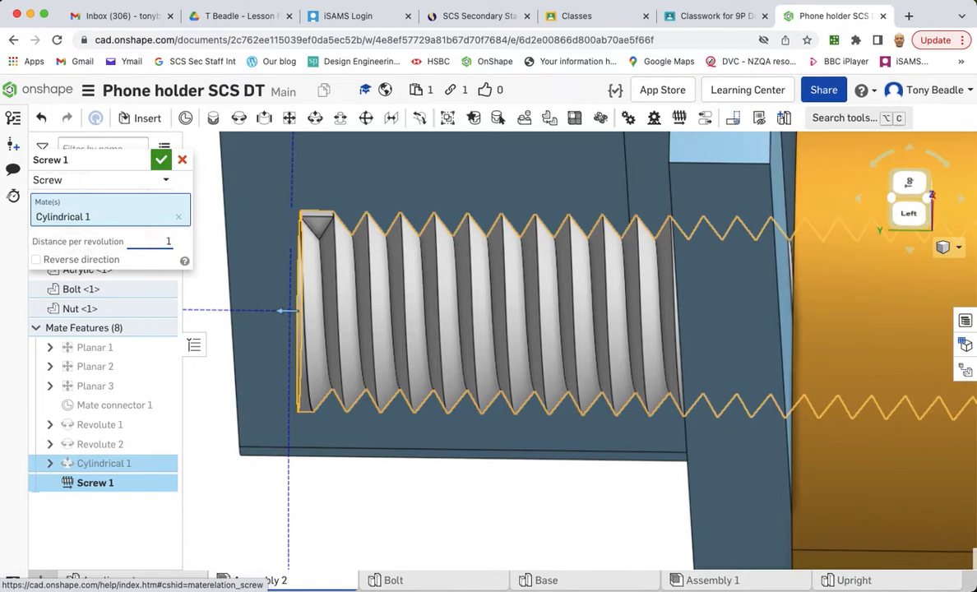
click(161, 162)
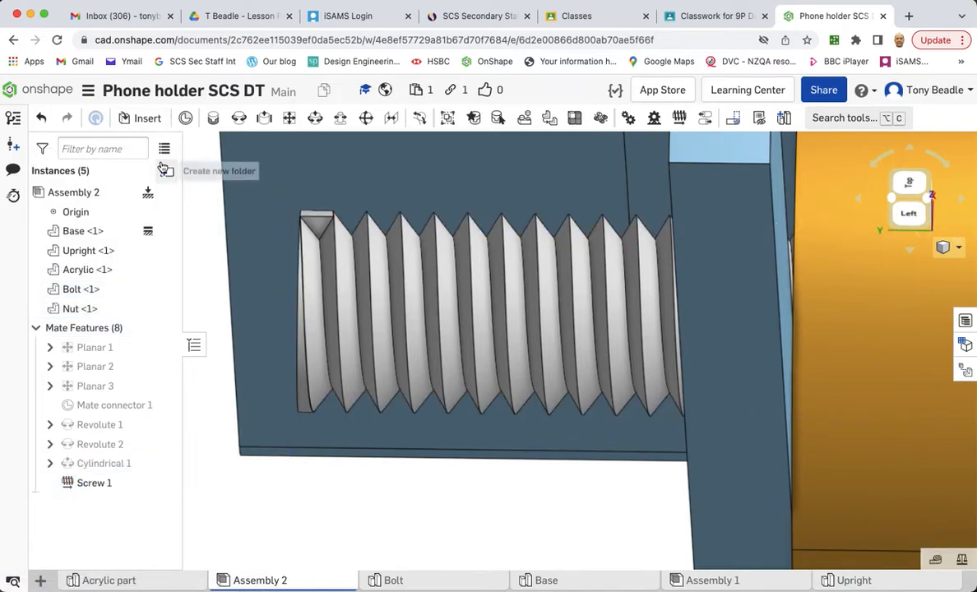
- Drag the nut along the bolt to test the screw motion against the upright
scroll(237, 264, up, 2)
scroll(236, 264, down, 3)
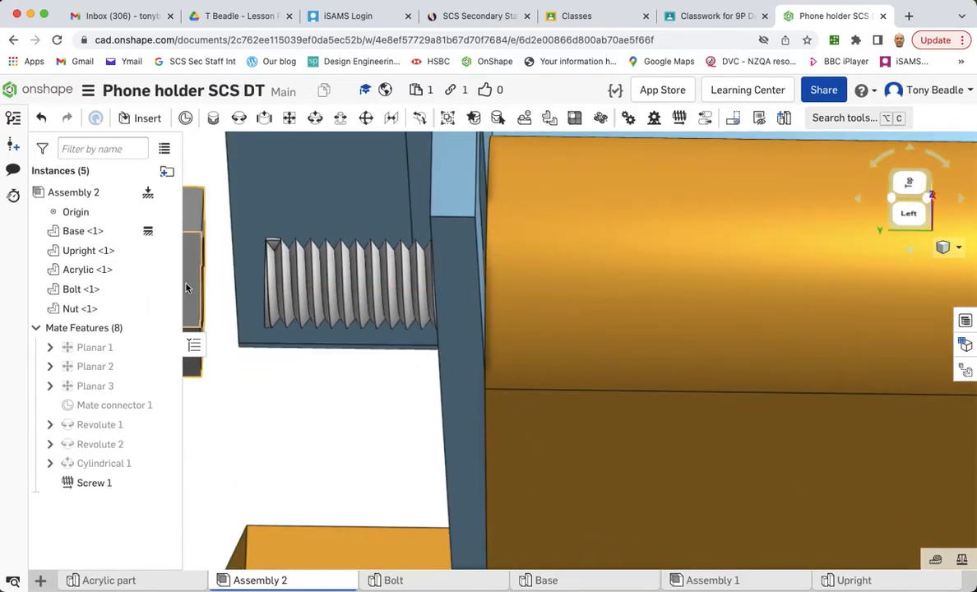
click(187, 285)
drag(241, 285, 431, 312)
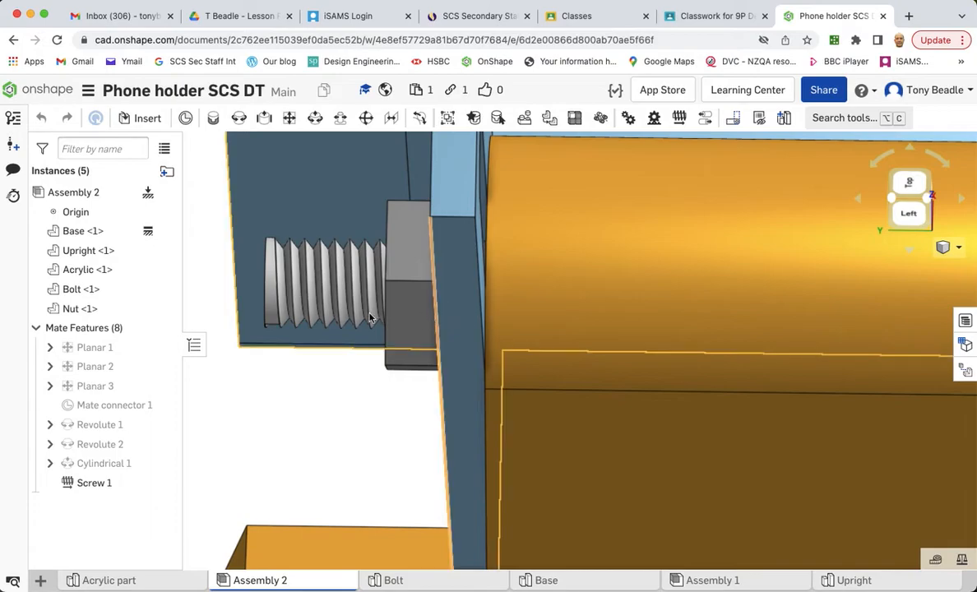
drag(419, 277, 422, 322)
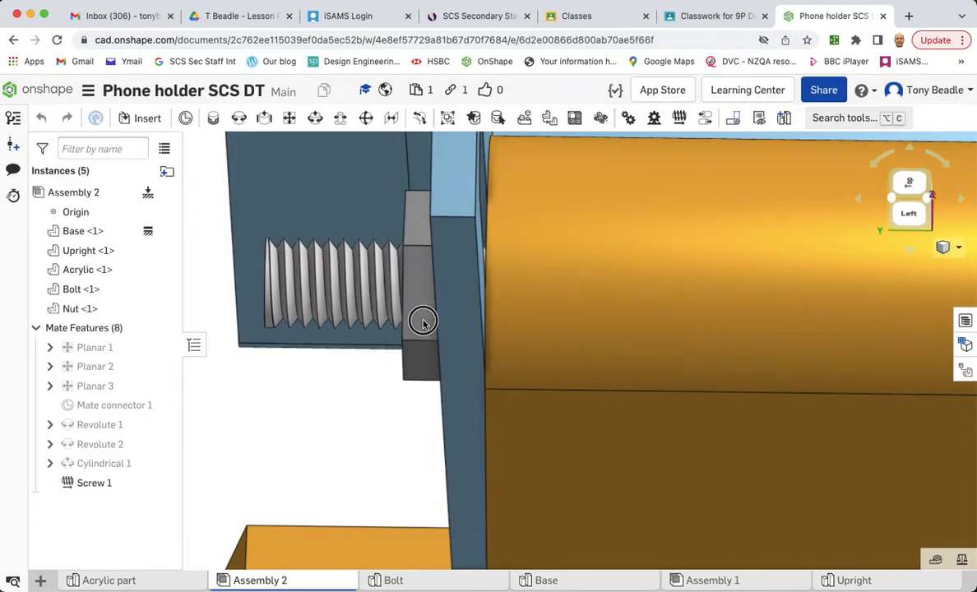
drag(418, 367, 400, 235)
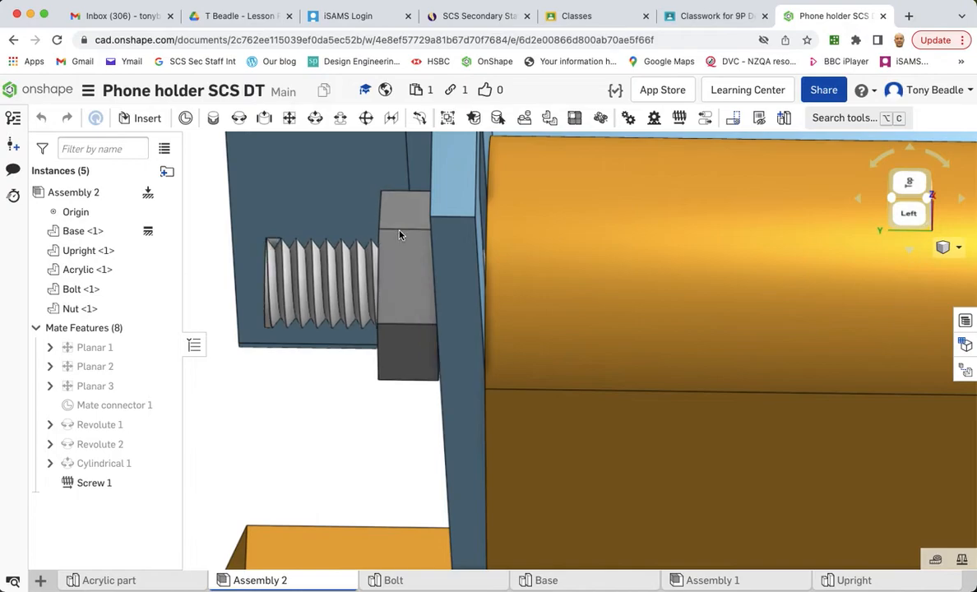
- Fix the Bolt instance in place and drag the nut along its thread
right_click(129, 290)
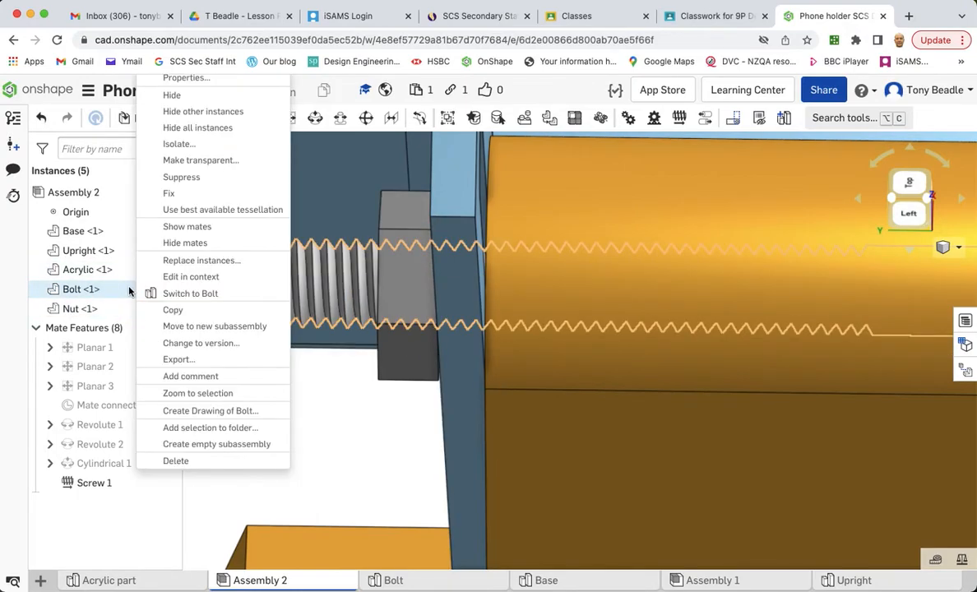
click(193, 200)
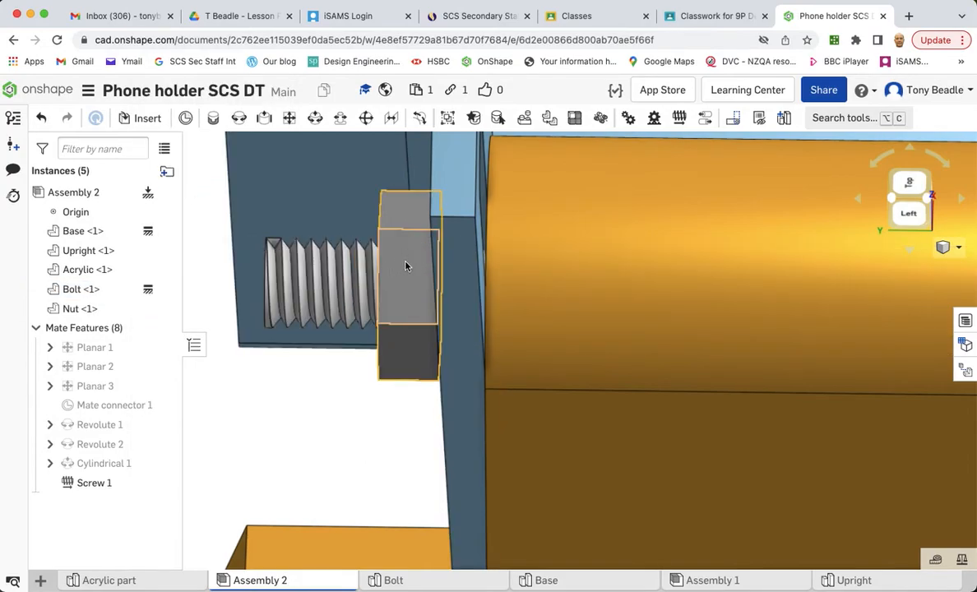
drag(389, 263, 204, 269)
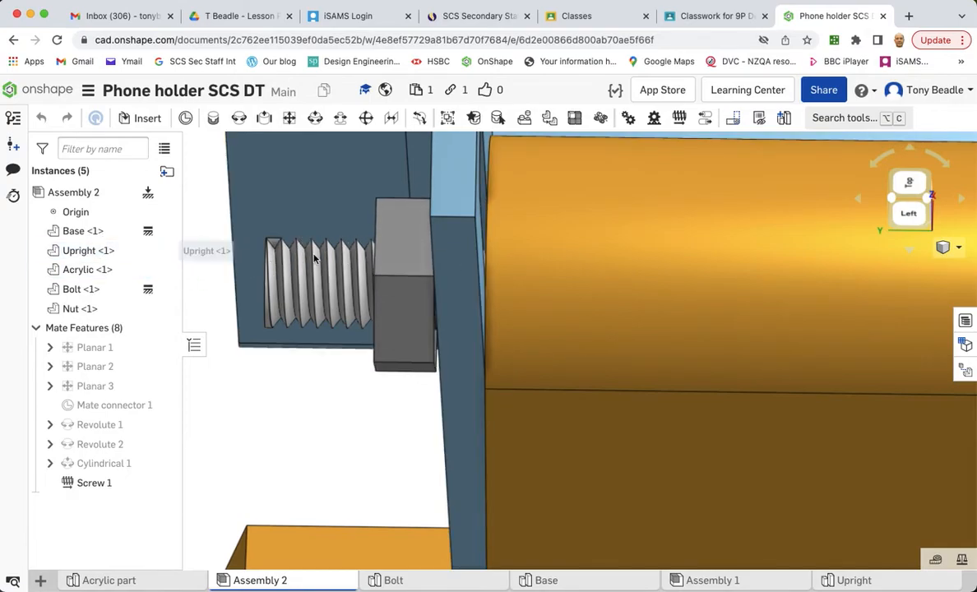
drag(424, 244, 370, 296)
scroll(397, 355, up, 2)
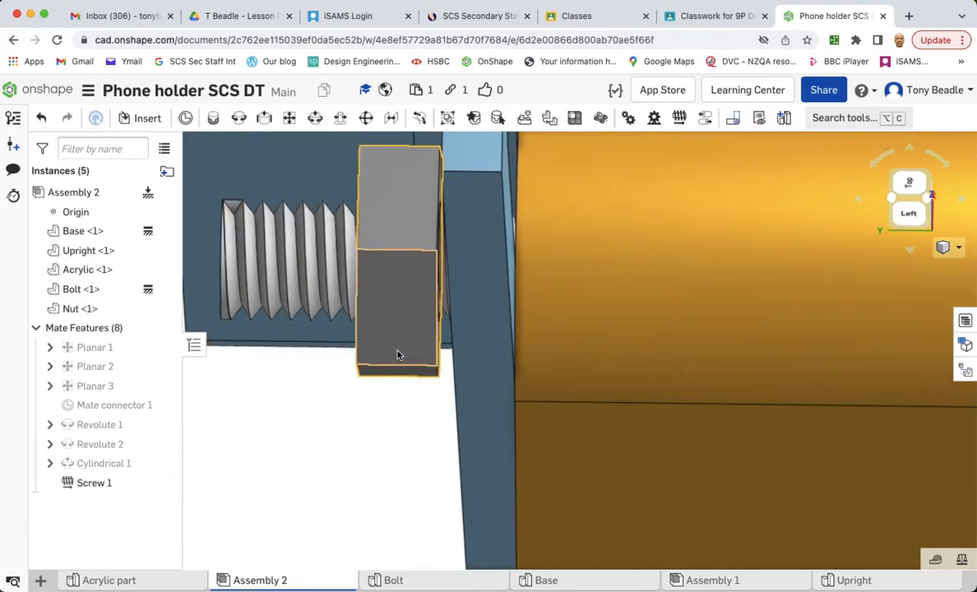
- Switch to an isometric view and tilt the Acrylic holder to check its rotation on the upright
scroll(397, 355, up, 2)
scroll(398, 355, down, 10)
right_drag(563, 353, 509, 320)
scroll(511, 300, up, 3)
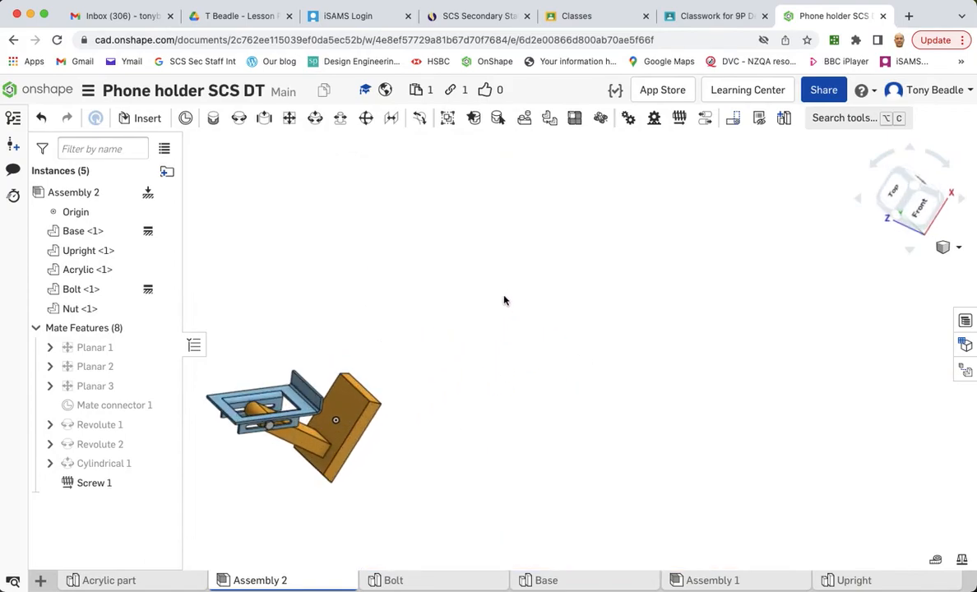
click(944, 247)
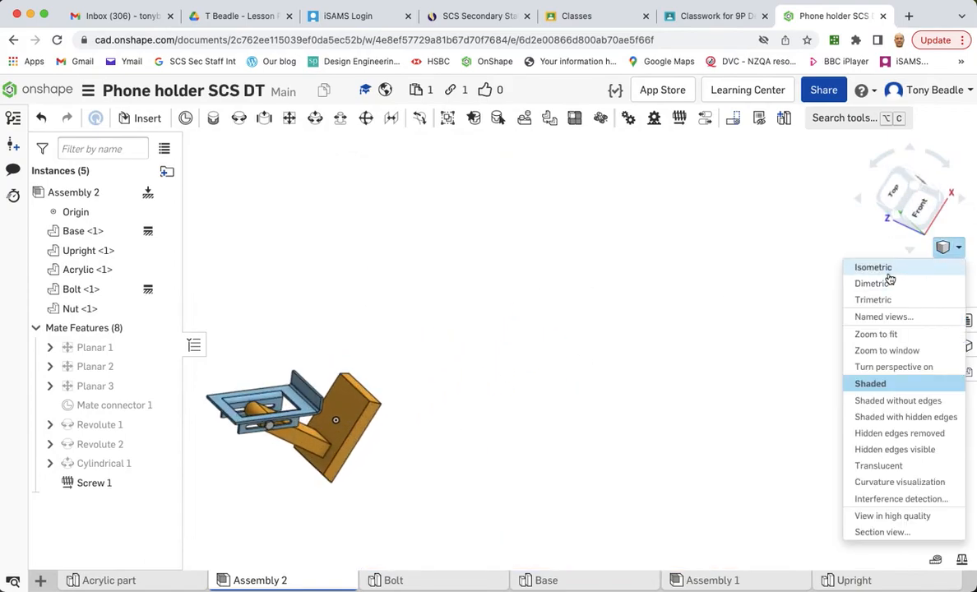
click(875, 279)
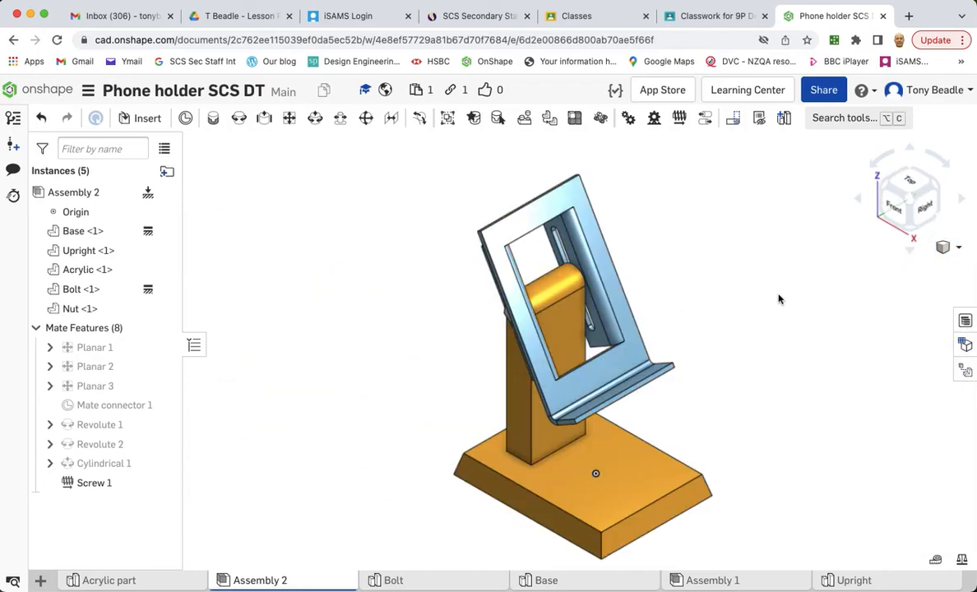
scroll(779, 299, up, 2)
drag(569, 384, 610, 383)
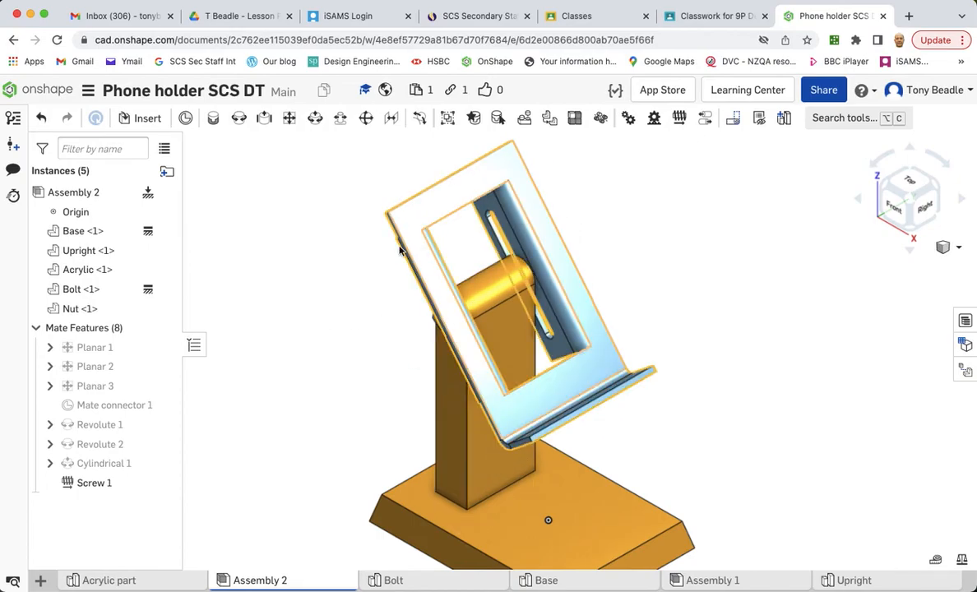